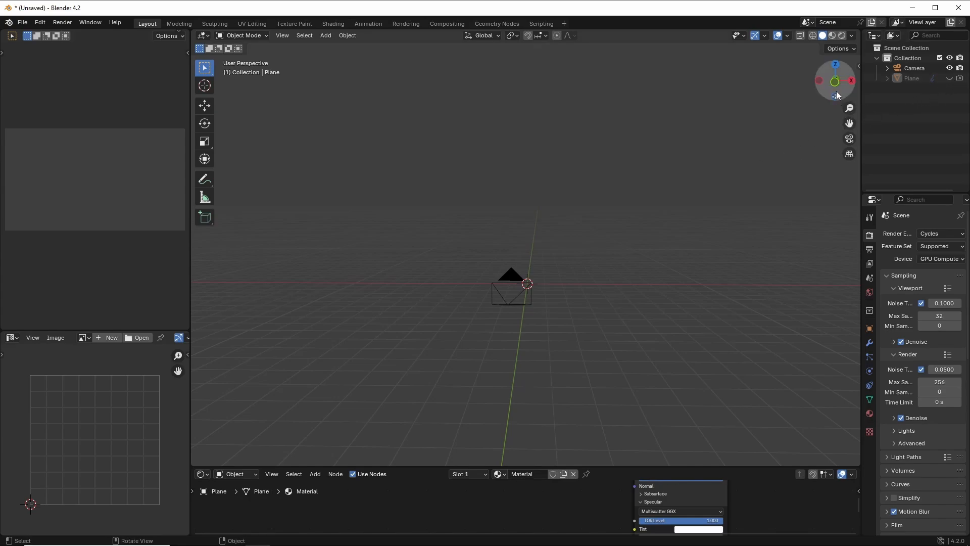
# Step: Add a text object at the world origin and rotate it 90° about the global X axis so it stands upright
pyautogui.moveTo(835, 80); pyautogui.dragTo(811, 97)
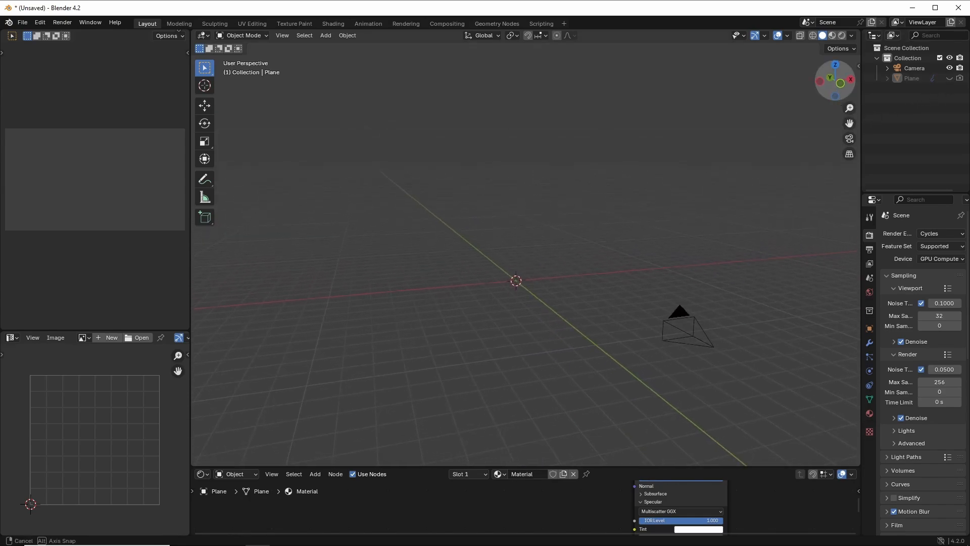
pyautogui.click(327, 37)
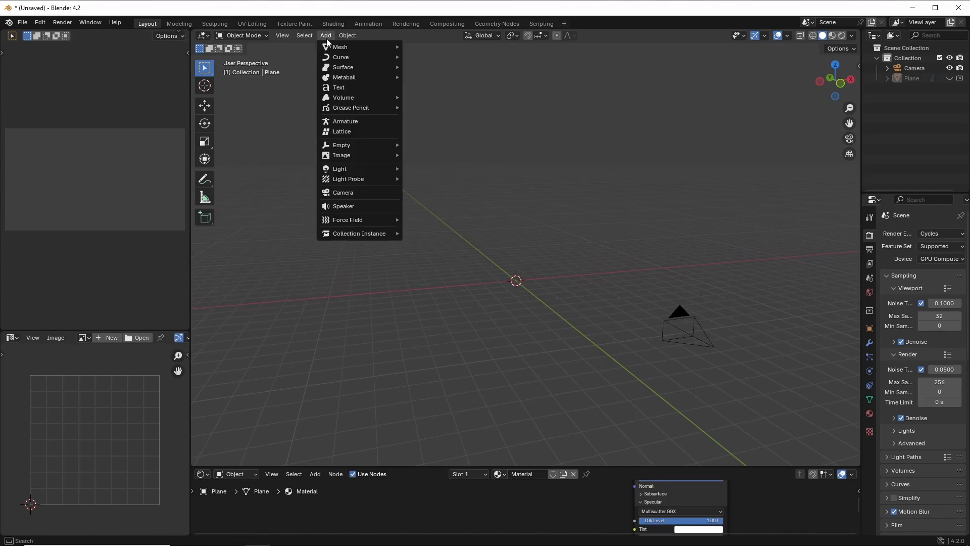
pyautogui.click(342, 89)
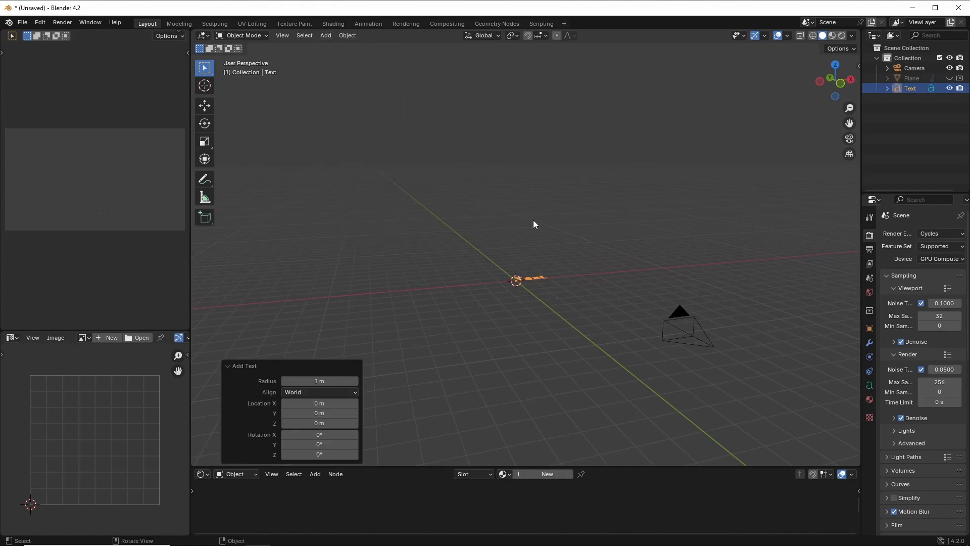
pyautogui.press('r')
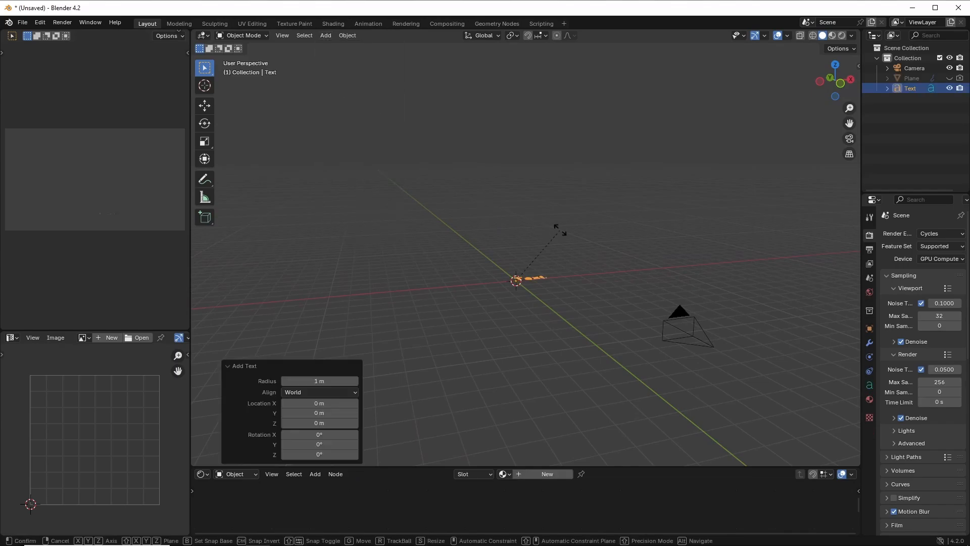
pyautogui.write('x90')
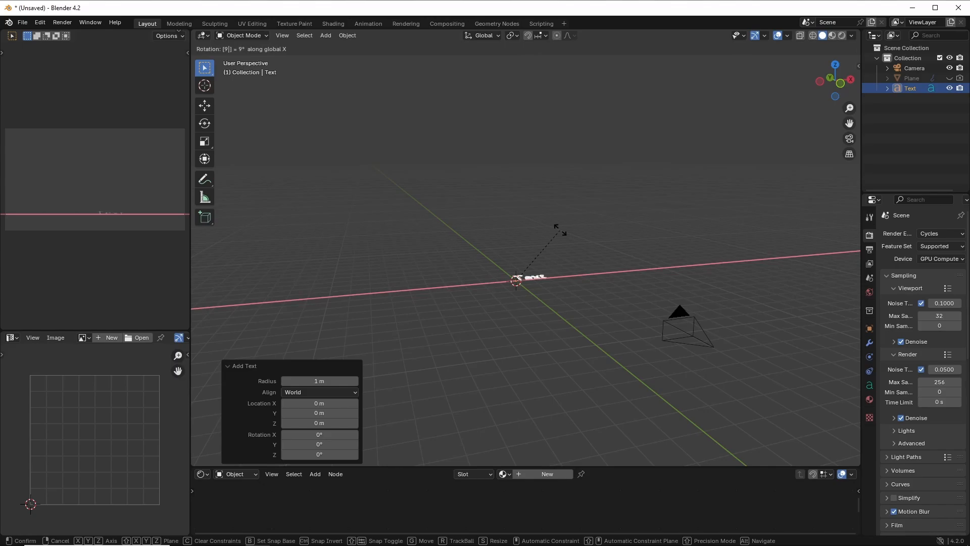
pyautogui.press('Return')
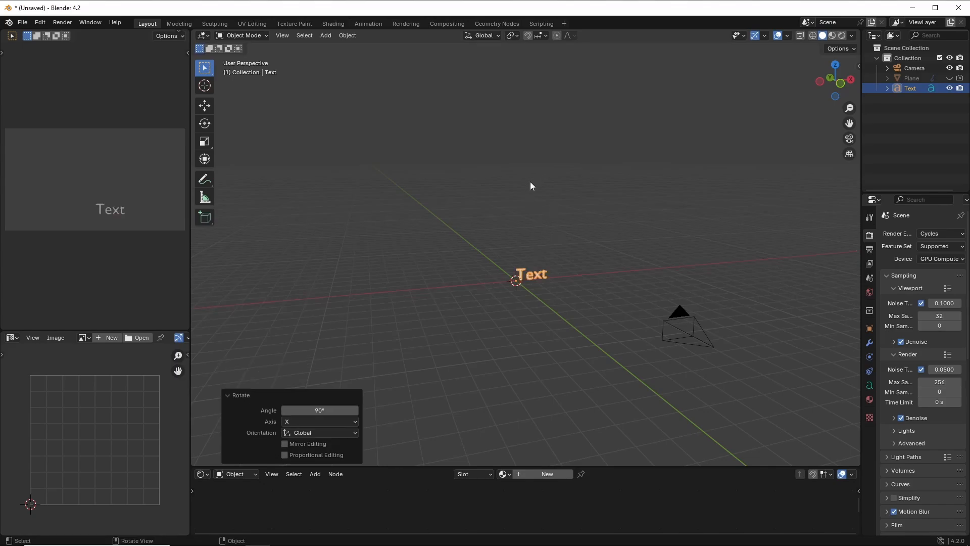
# Step: Turn on the Screencast Keys display for the viewport
pyautogui.press('n')
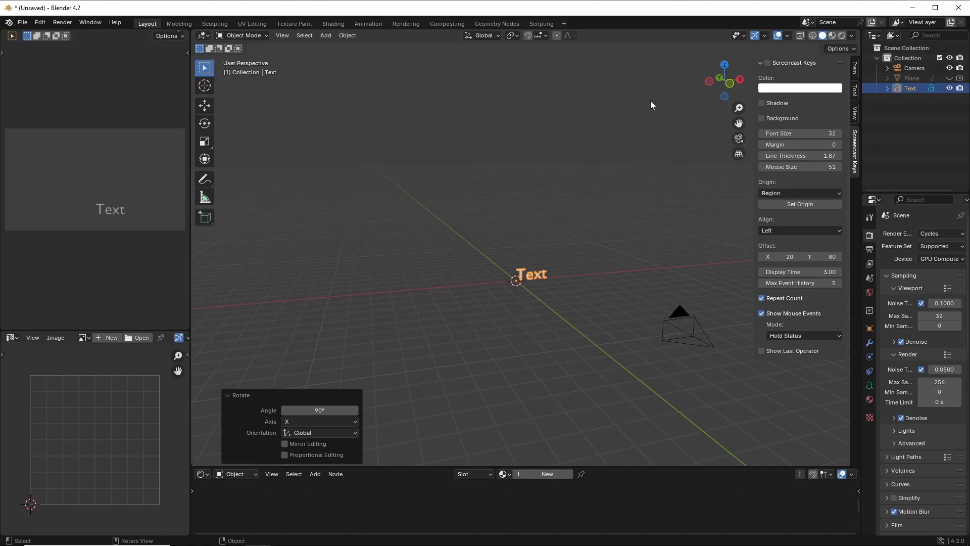
pyautogui.click(769, 63)
pyautogui.press('n')
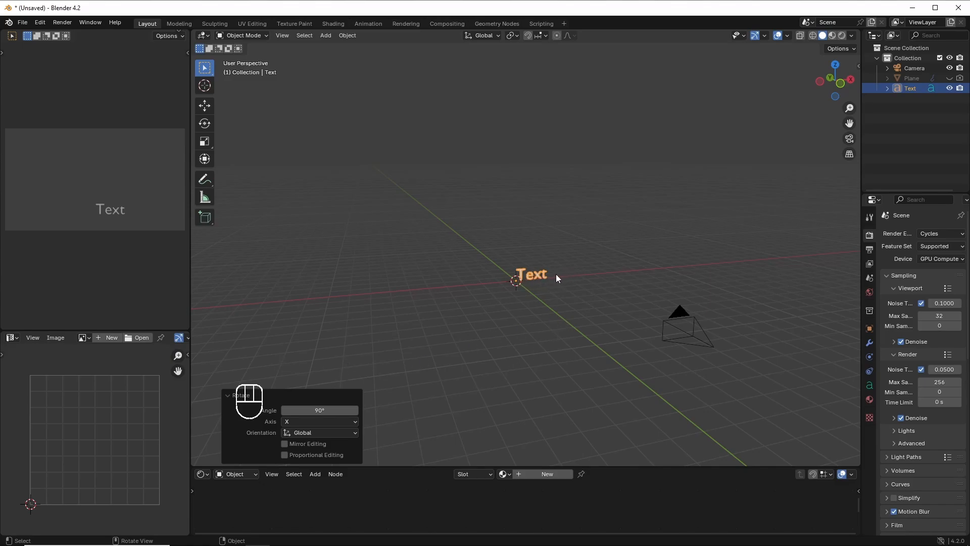
# Step: Replace the text object's content with the single letter B
pyautogui.press('Tab')
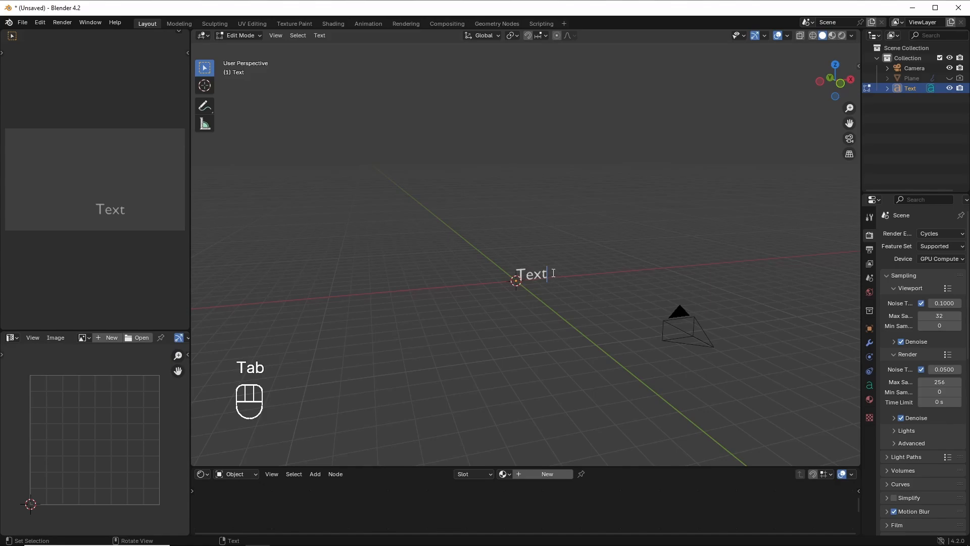
pyautogui.press('BackSpace')
pyautogui.press('BackSpace')
pyautogui.press('BackSpace')
pyautogui.press('BackSpace')
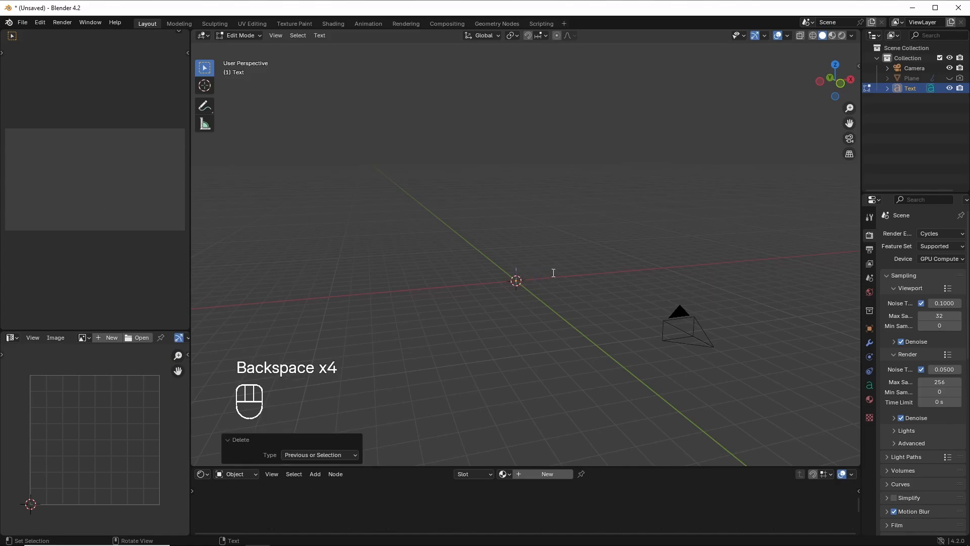
pyautogui.write('B')
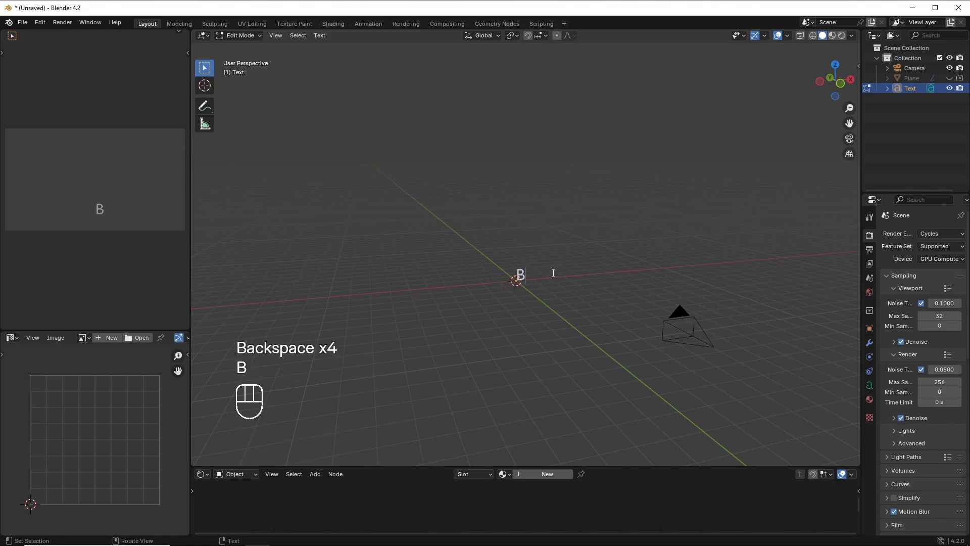
pyautogui.press('Tab')
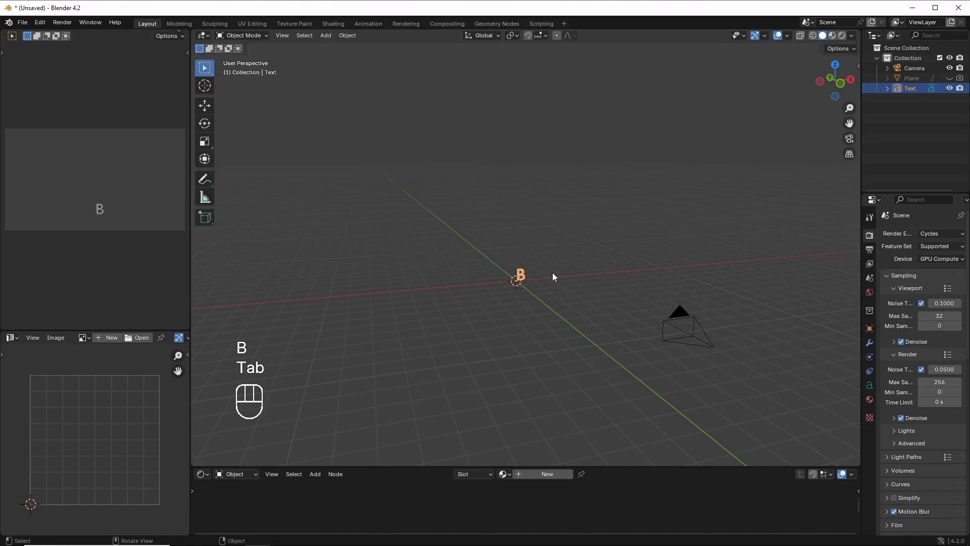
# Step: Scale the letter up to about 6.5 times its size and set its horizontal alignment to Center
pyautogui.press('s')
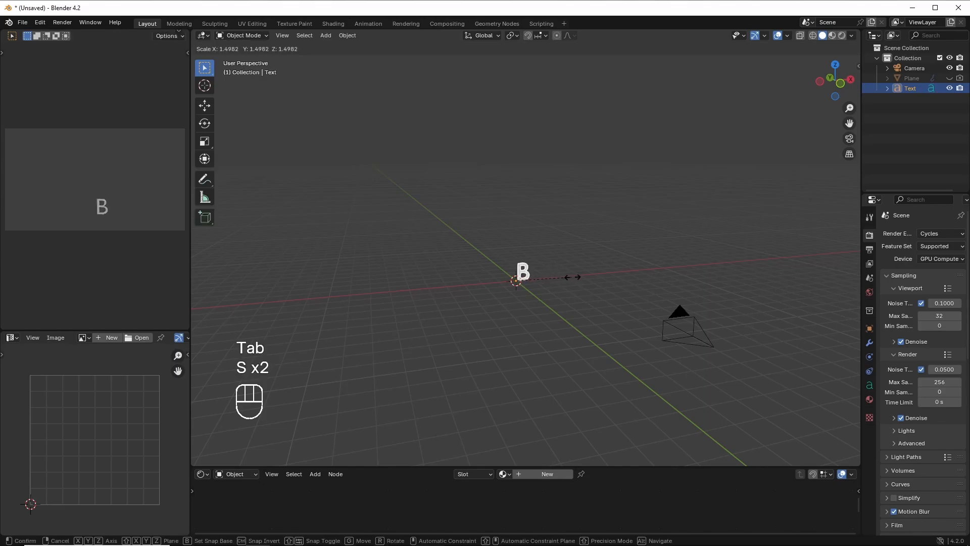
pyautogui.click(755, 293)
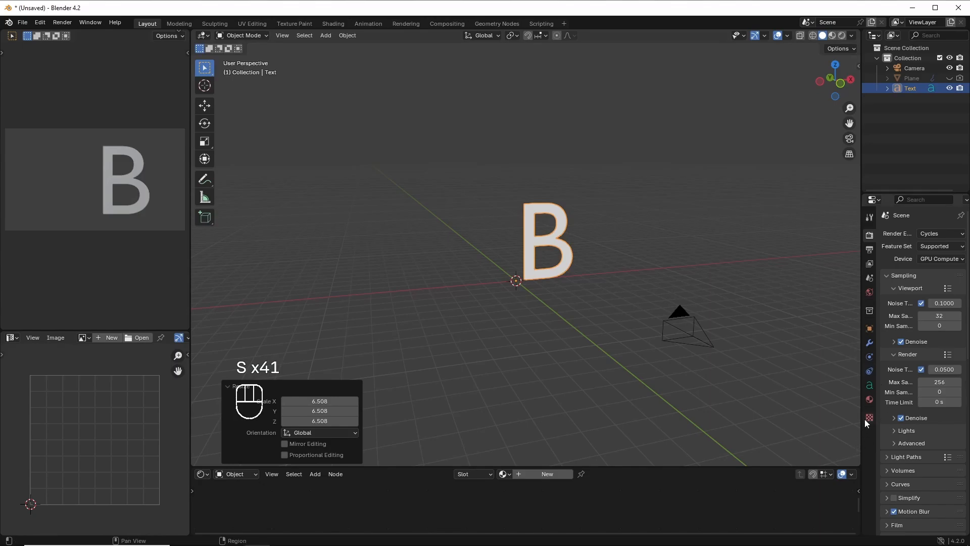
pyautogui.click(871, 386)
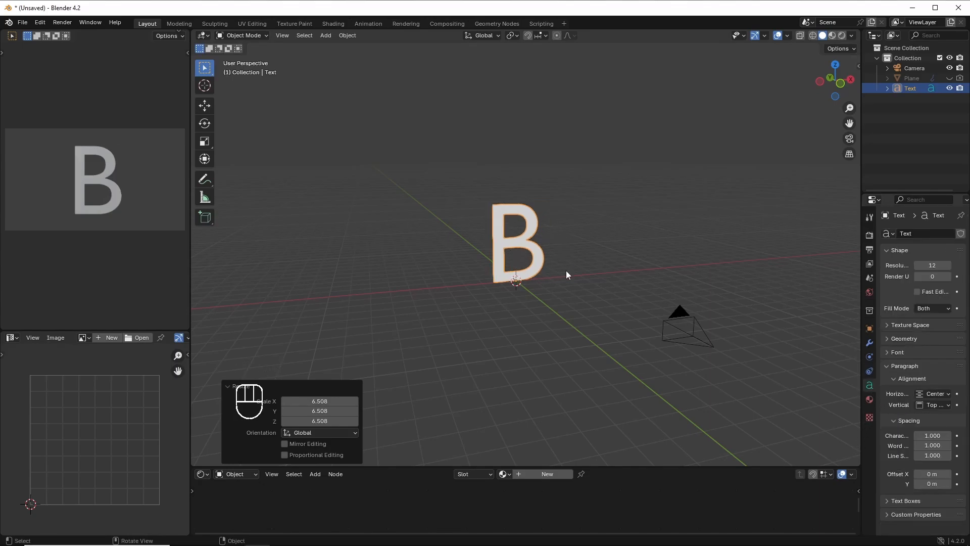
# Step: Set the letter's fill mode to None to keep only its outline
pyautogui.moveTo(839, 83); pyautogui.dragTo(822, 84)
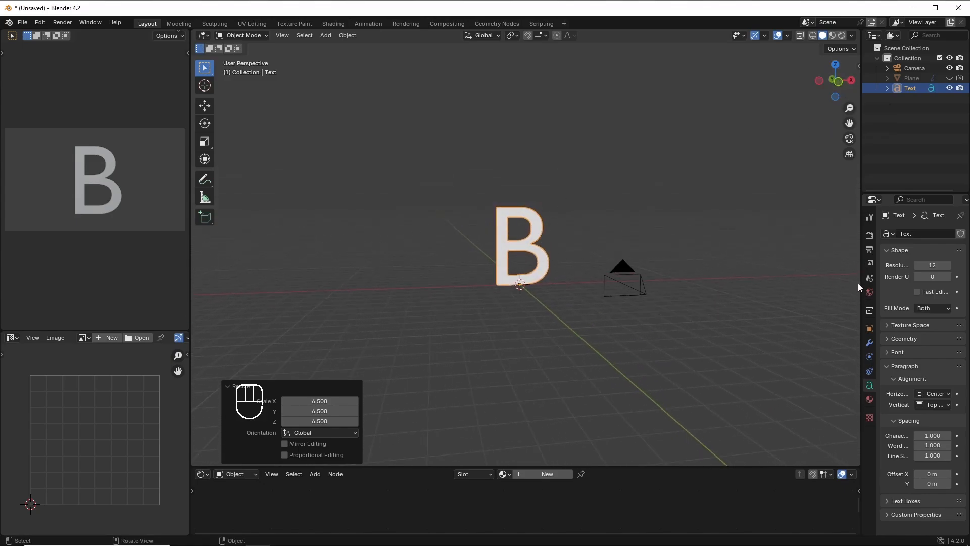
pyautogui.click(932, 308)
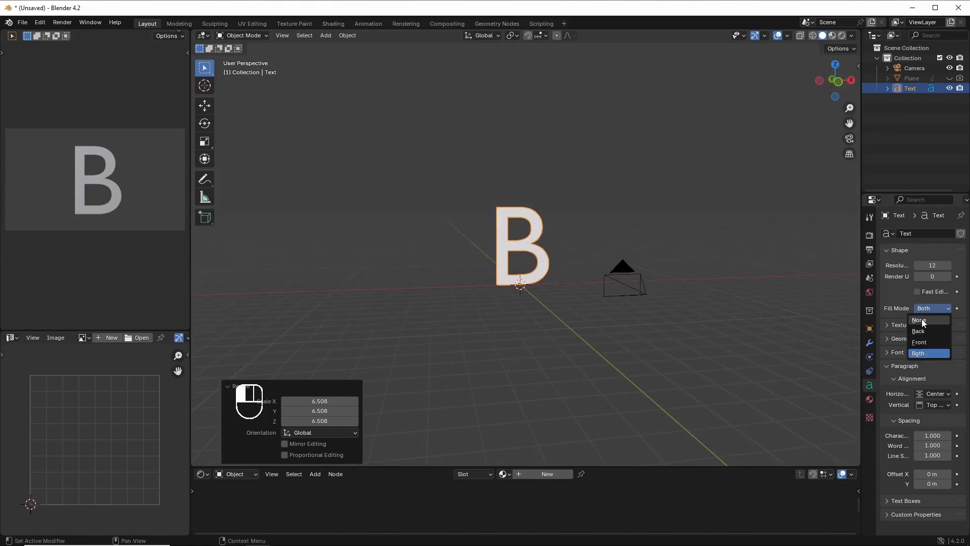
pyautogui.click(920, 320)
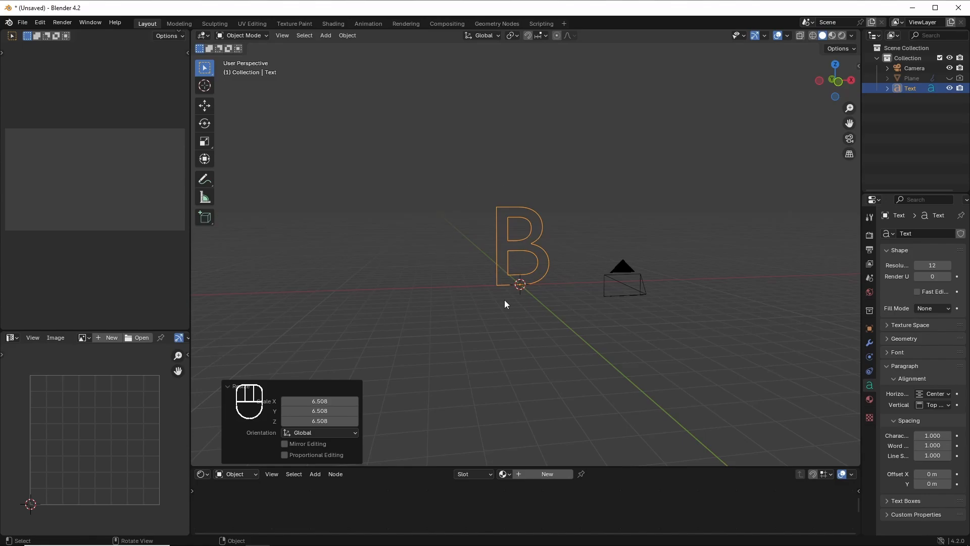
# Step: Extrude the letter's outline by 0.15 m and give it a round bevel with a depth of 0.02 m
pyautogui.click(889, 339)
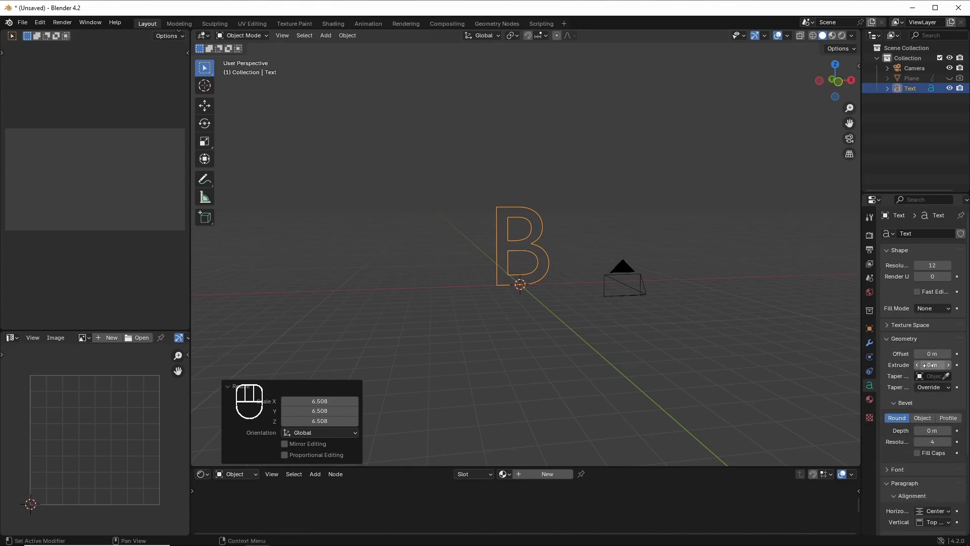
pyautogui.moveTo(932, 365); pyautogui.dragTo(950, 365)
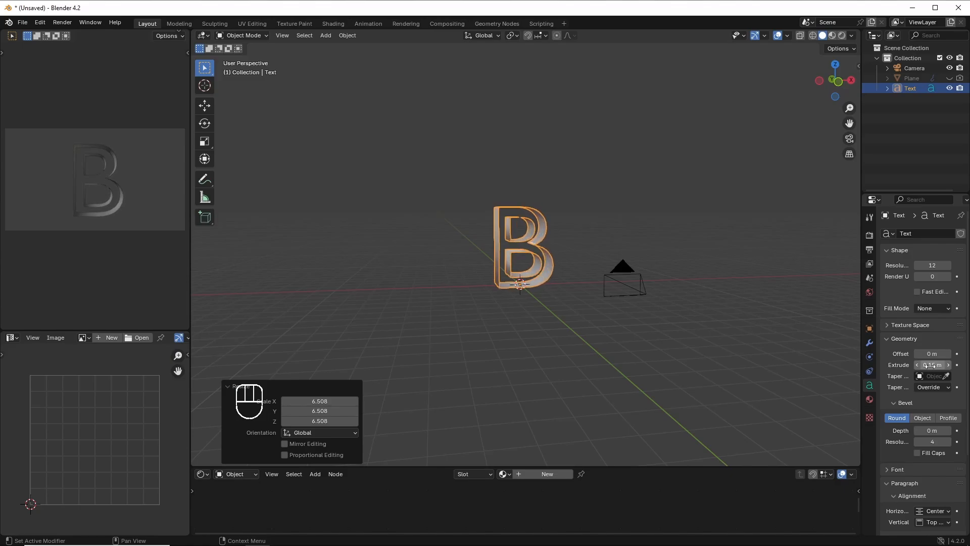
pyautogui.click(950, 431)
pyautogui.click(950, 430)
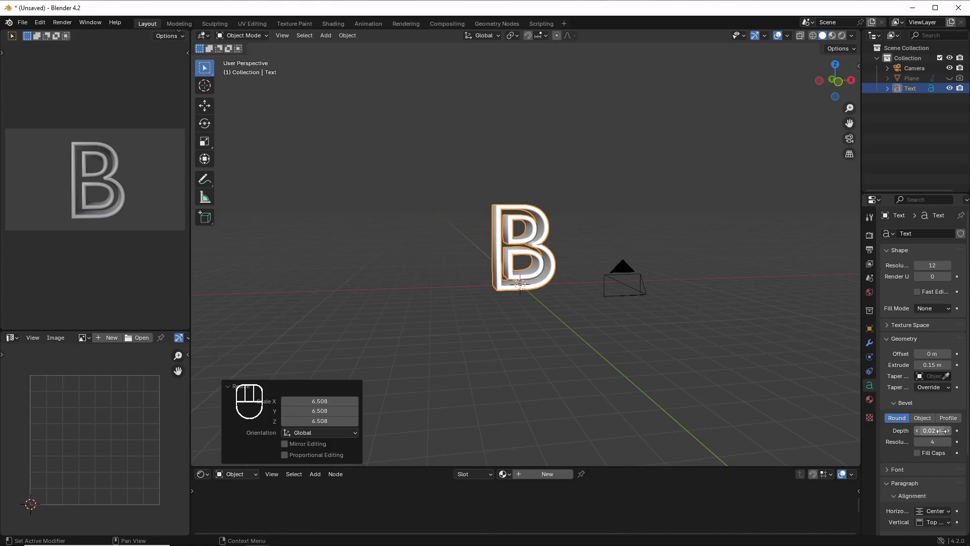
# Step: Duplicate the letter in place without moving the copy
pyautogui.scroll(5, 677, 271)
pyautogui.rightClick(566, 219)
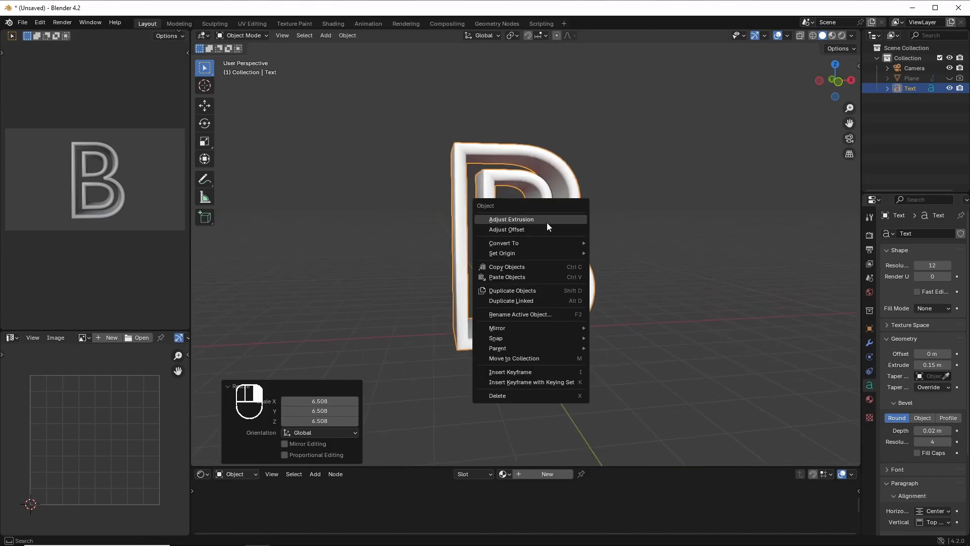
pyautogui.click(534, 291)
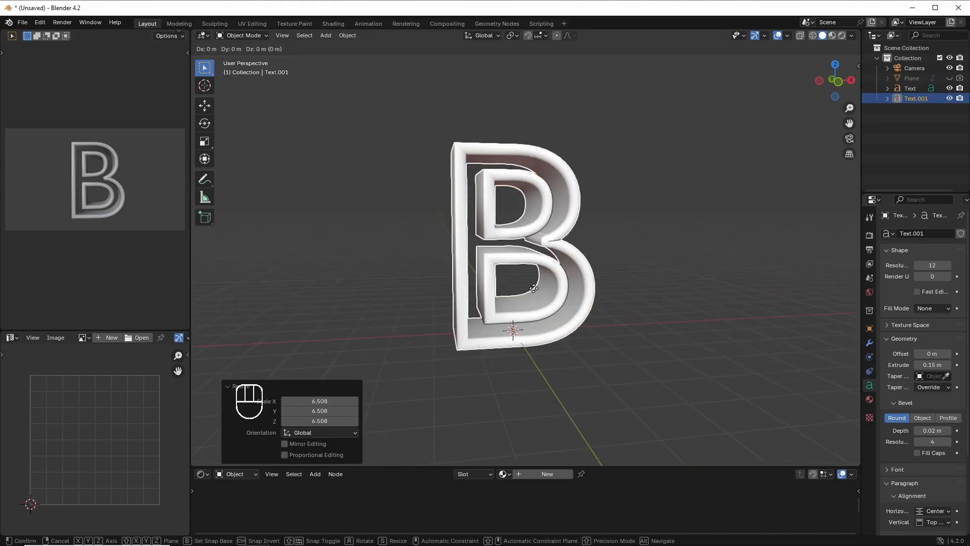
pyautogui.click(533, 288)
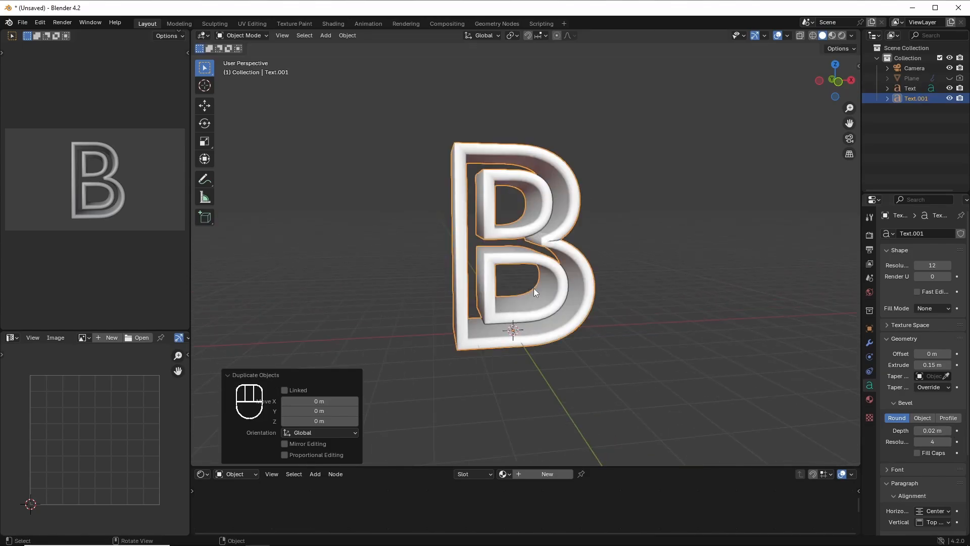
# Step: Rename the original letter object to B and the duplicate to B1, and hide B1 in both the viewport and renders
pyautogui.doubleClick(912, 87)
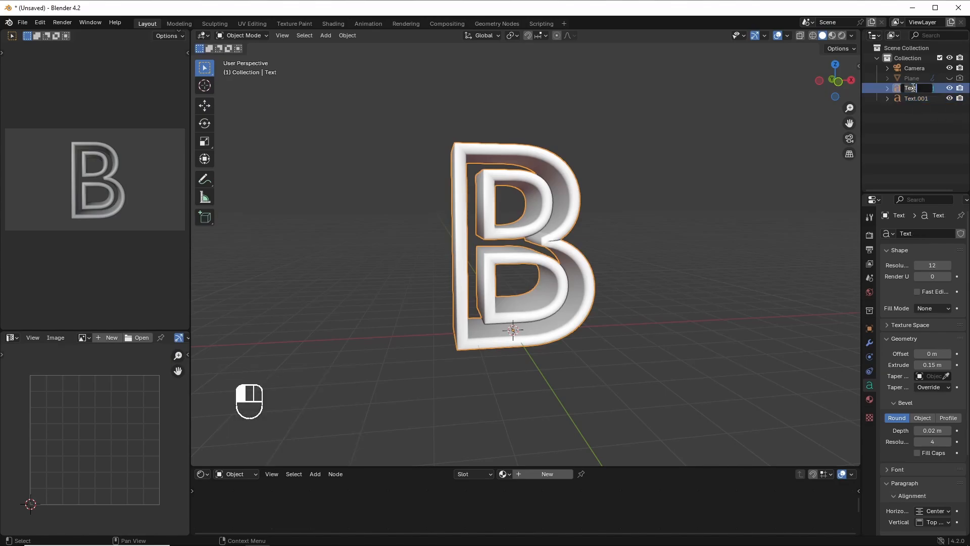
pyautogui.write('B')
pyautogui.press('Return')
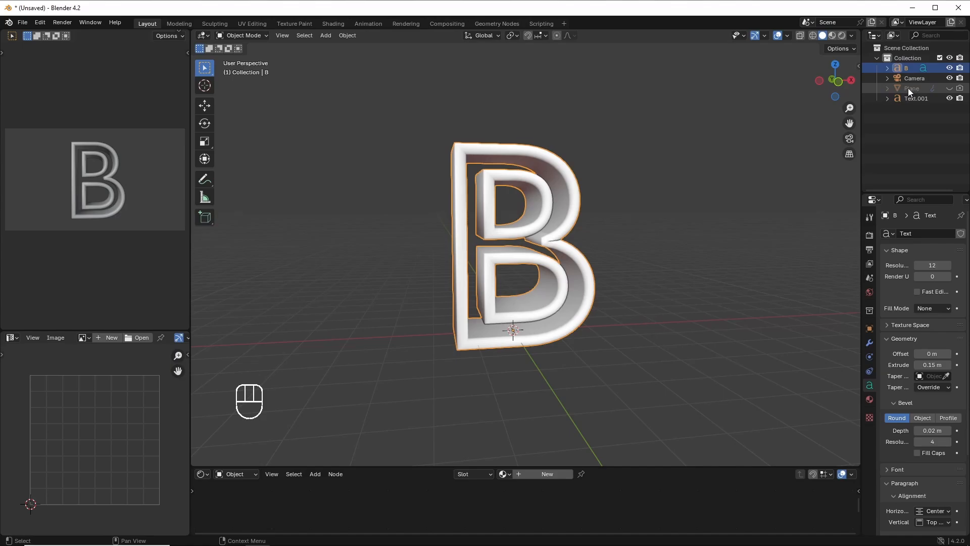
pyautogui.doubleClick(913, 98)
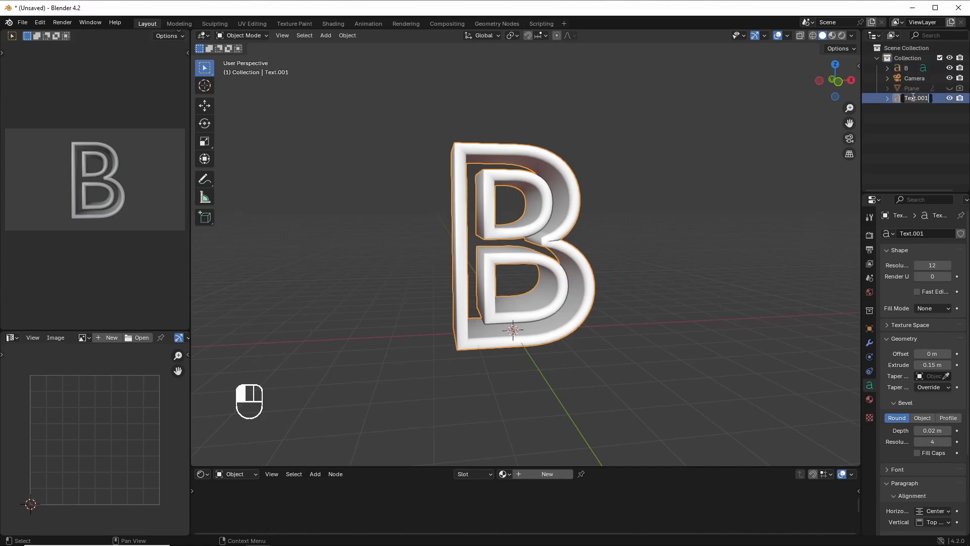
pyautogui.write('B1')
pyautogui.press('Return')
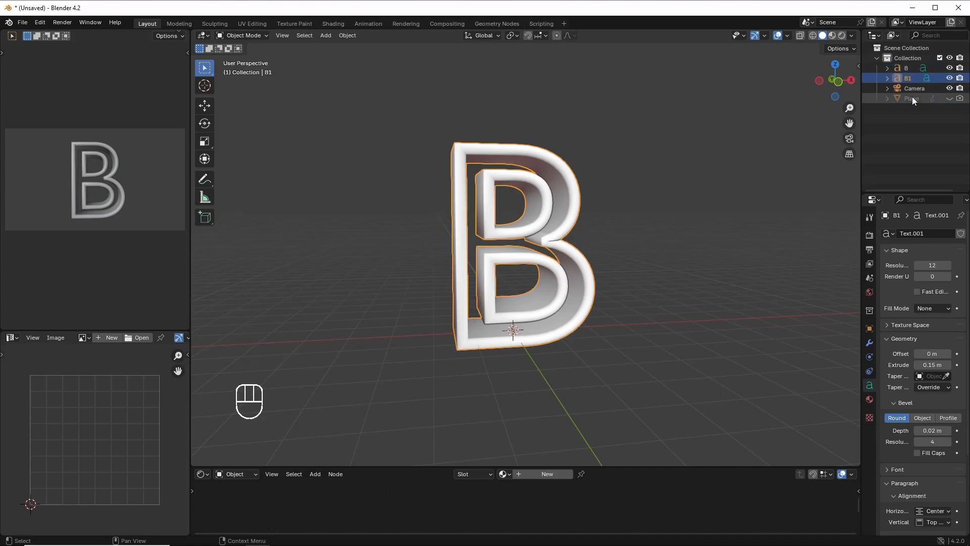
pyautogui.click(950, 78)
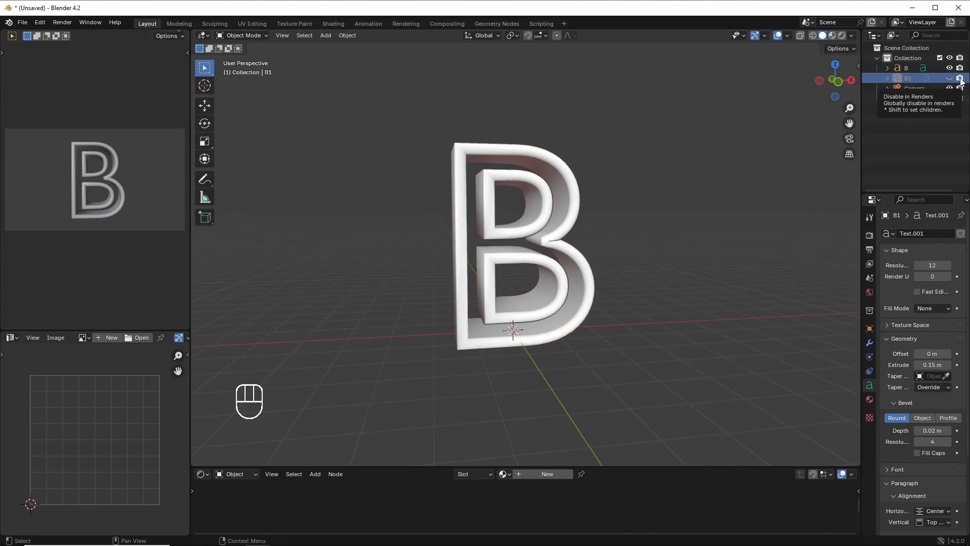
# Step: Convert the letter object B to a mesh and display the viewport in wireframe shading
pyautogui.click(518, 151)
pyautogui.rightClick(518, 151)
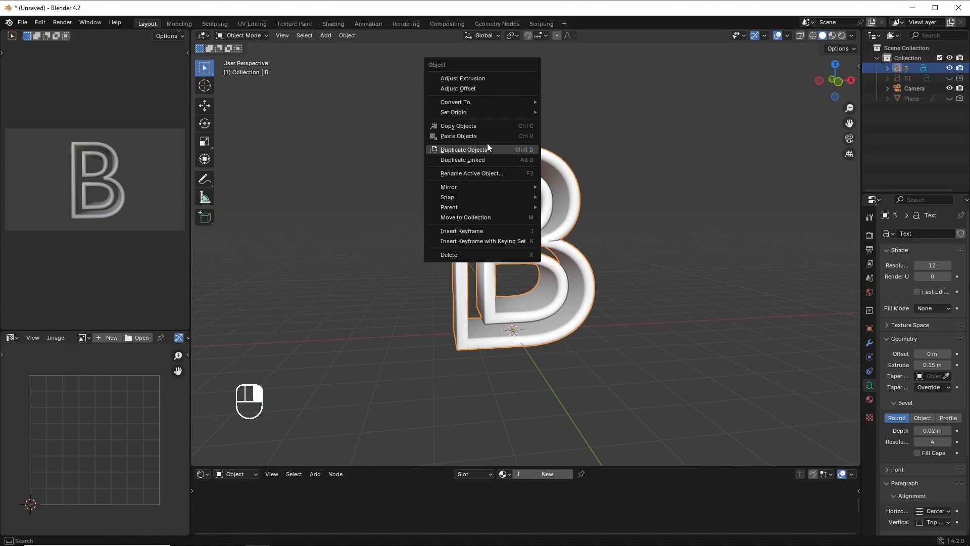
pyautogui.moveTo(464, 103)
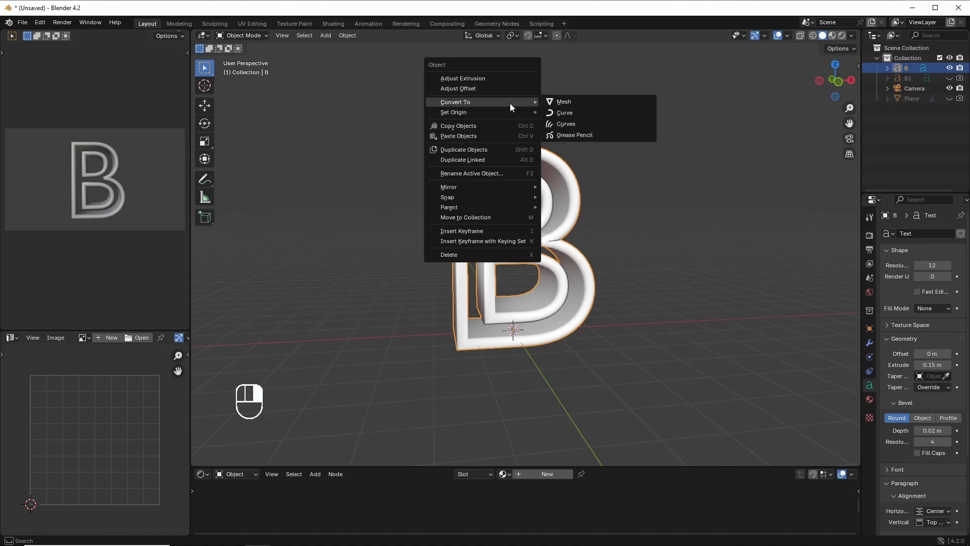
pyautogui.click(579, 102)
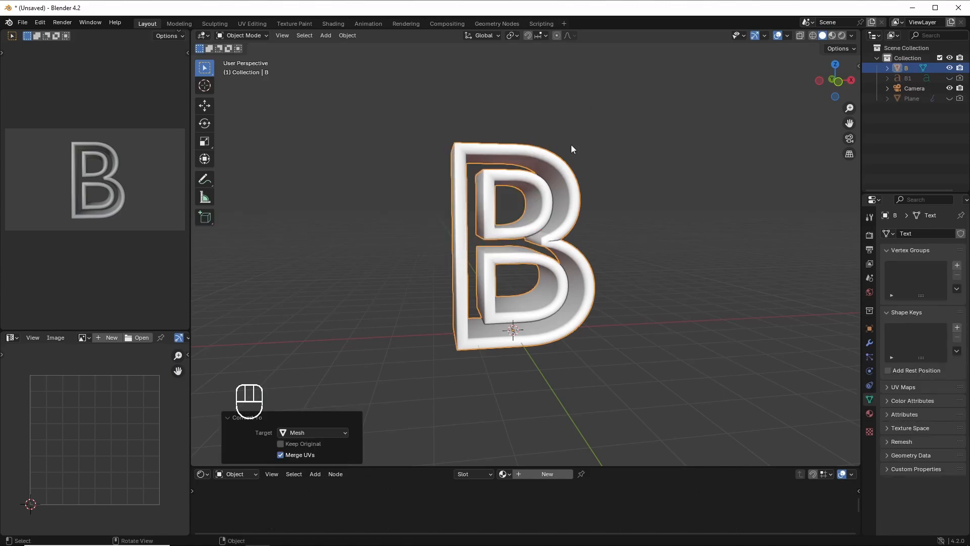
pyautogui.click(812, 35)
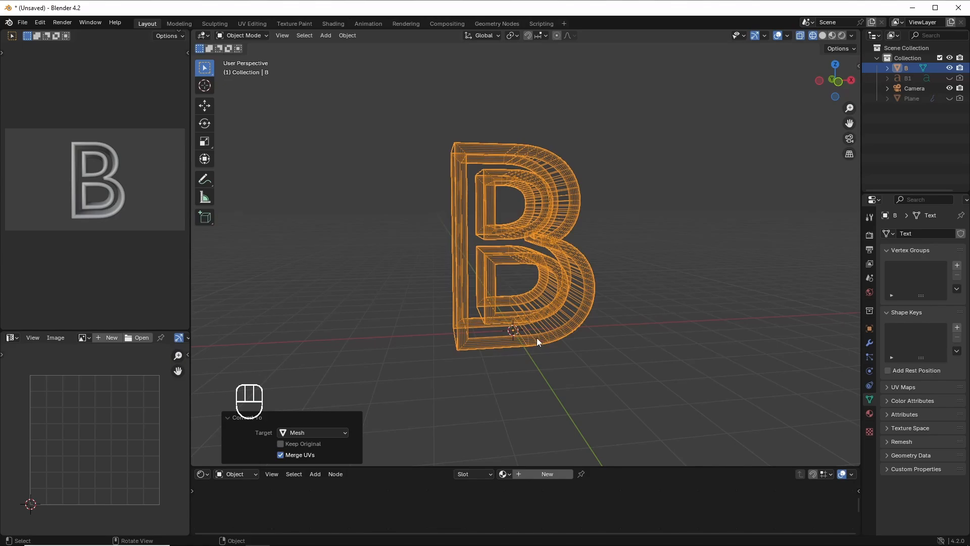
# Step: Add a Remesh modifier to letter B in Sharp mode, with Remove Disconnected off and Smooth Shading on
pyautogui.click(869, 343)
pyautogui.click(936, 233)
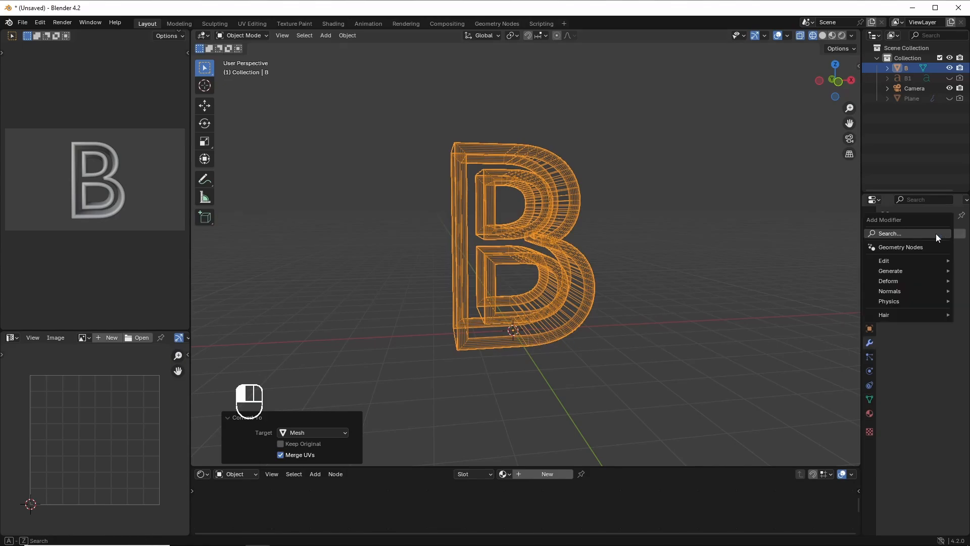
pyautogui.moveTo(895, 272)
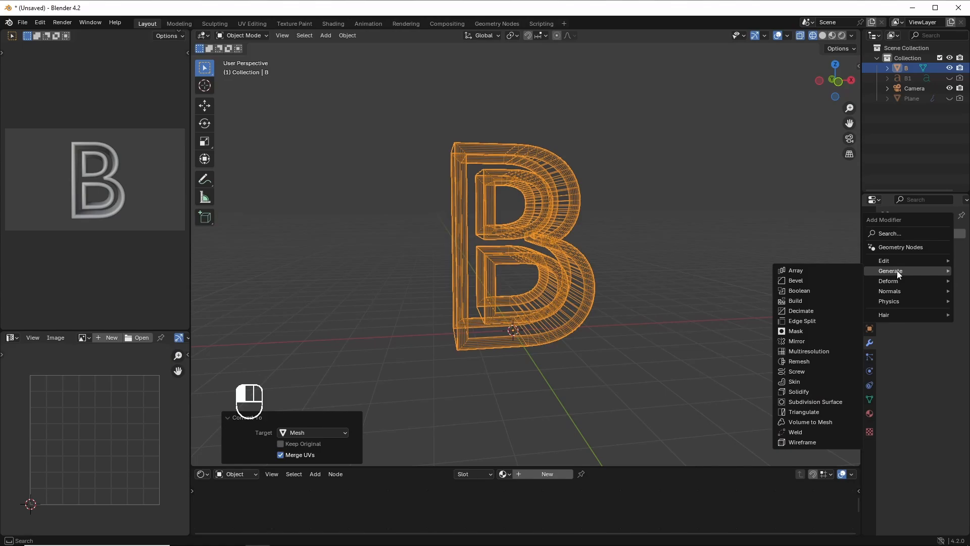
pyautogui.click(798, 362)
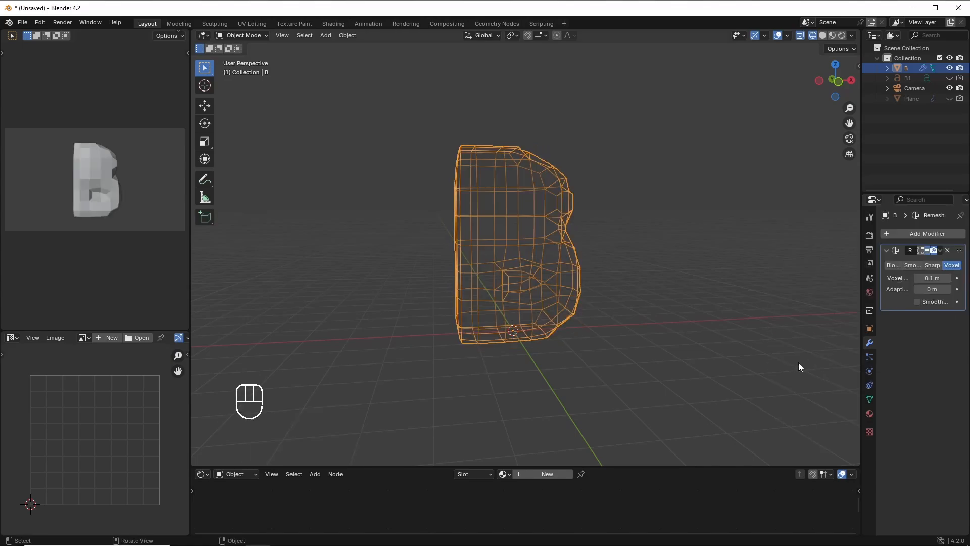
pyautogui.click(935, 265)
pyautogui.click(917, 313)
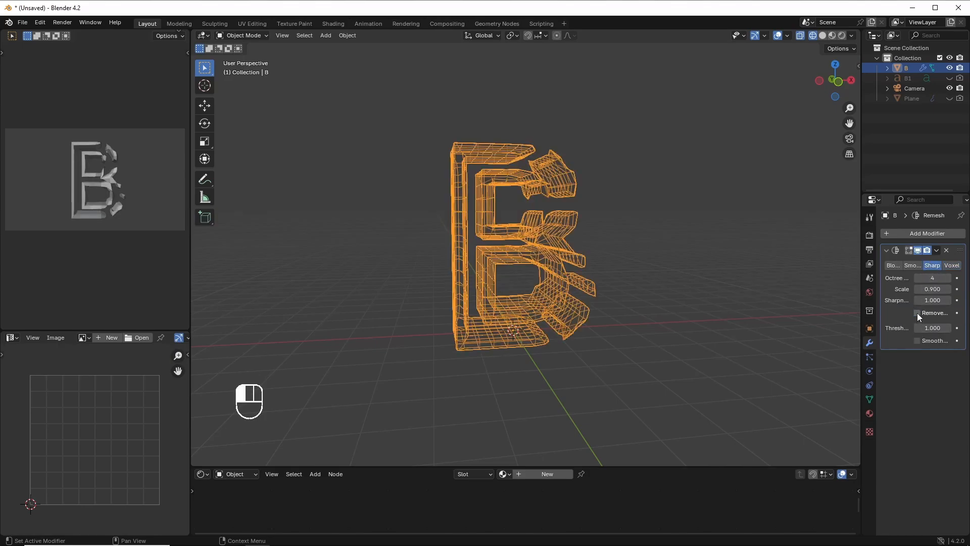
pyautogui.click(920, 342)
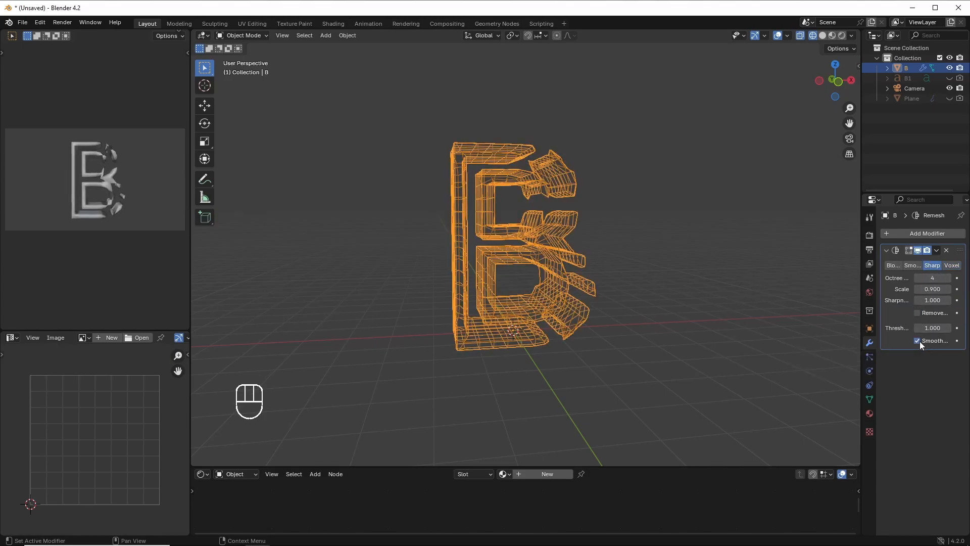
# Step: Set the Remesh octree depth to 7 and inspect the letter's surface in solid shading
pyautogui.click(949, 277)
pyautogui.click(948, 278)
pyautogui.click(948, 278)
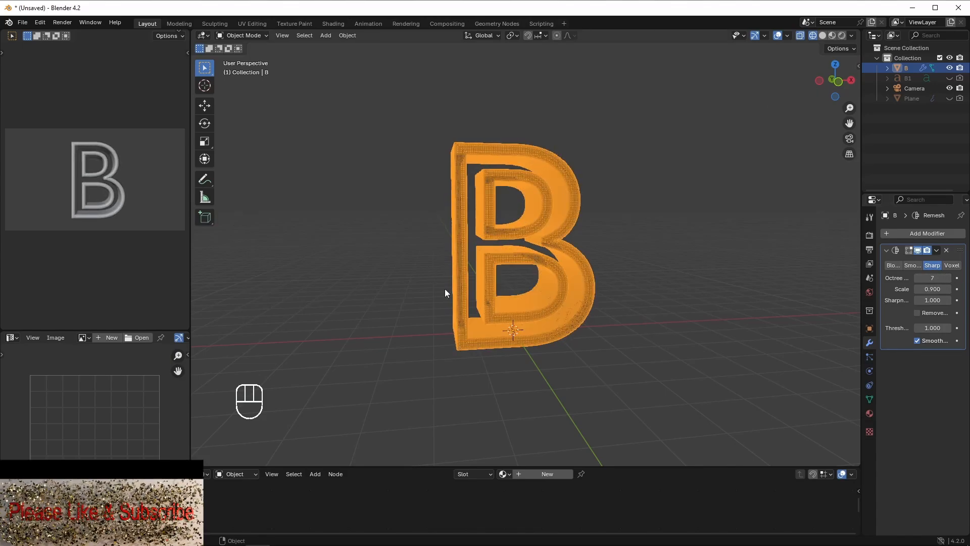
pyautogui.click(822, 37)
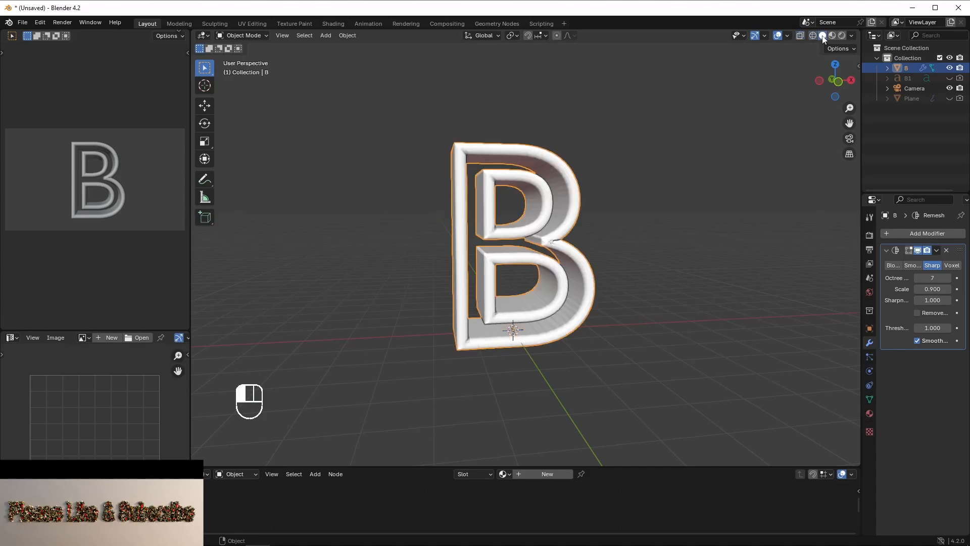
pyautogui.scroll(5, 701, 274)
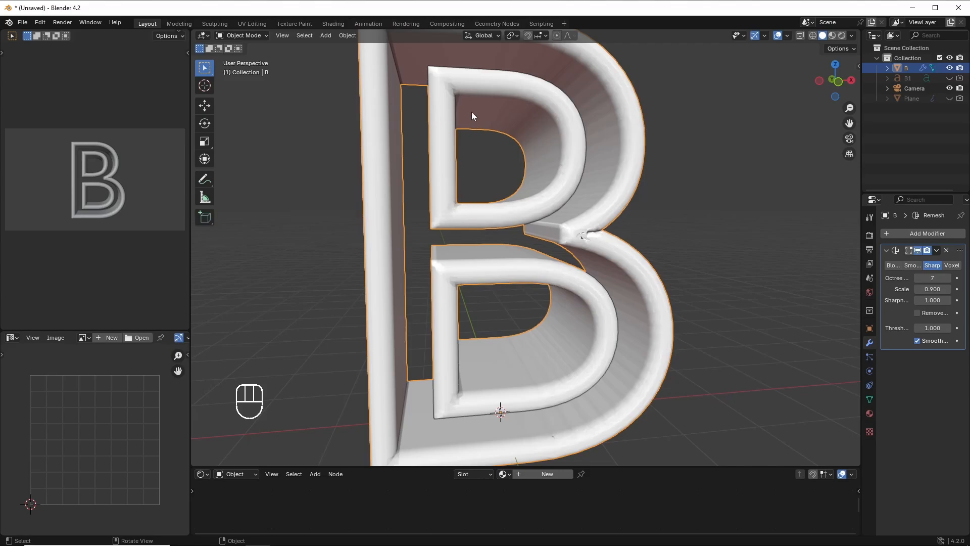
# Step: Raise the Remesh octree depth to 8 and apply the modifier to the letter
pyautogui.click(948, 278)
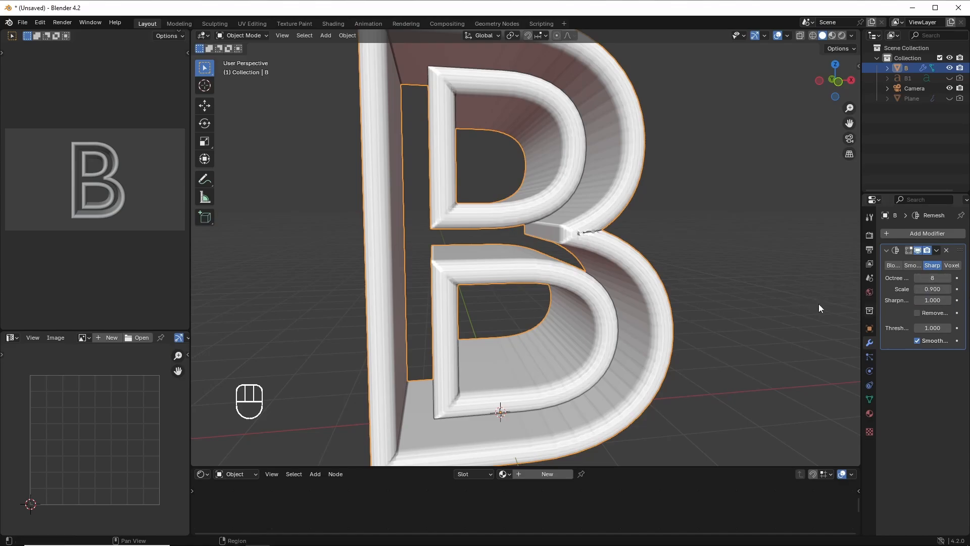
pyautogui.scroll(-2, 768, 326)
pyautogui.scroll(-2, 770, 325)
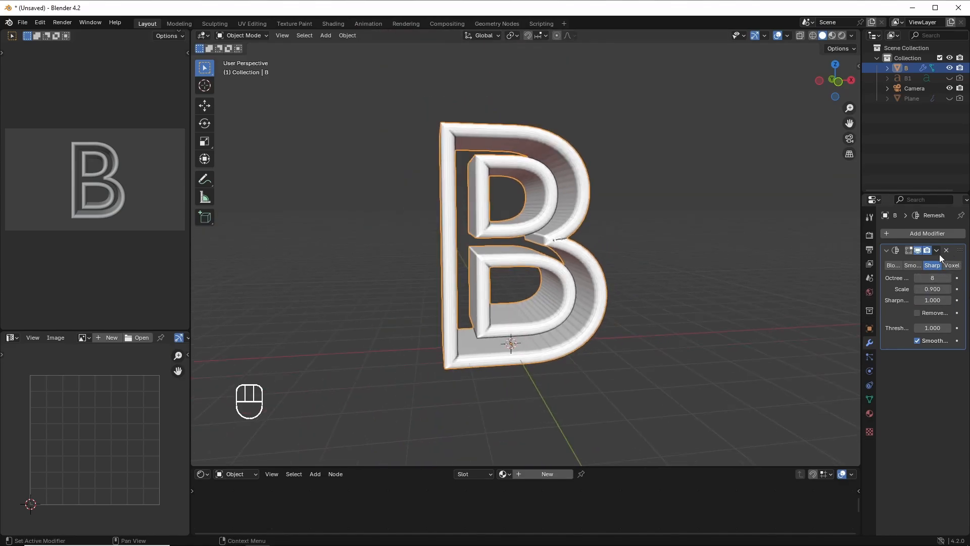
pyautogui.moveTo(936, 251); pyautogui.dragTo(892, 263)
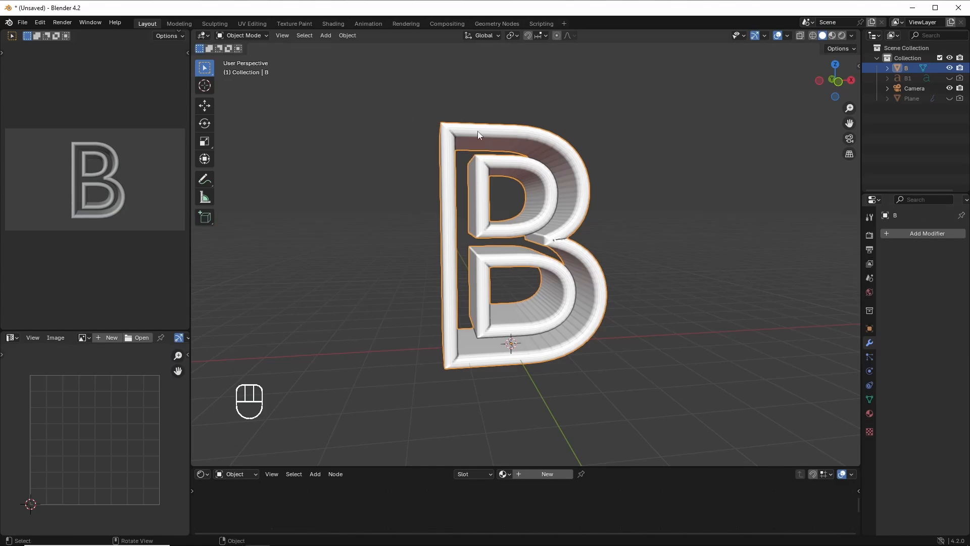
# Step: In Edit Mode with face selection, select all of the letter's faces and extrude them individually
pyautogui.click(246, 35)
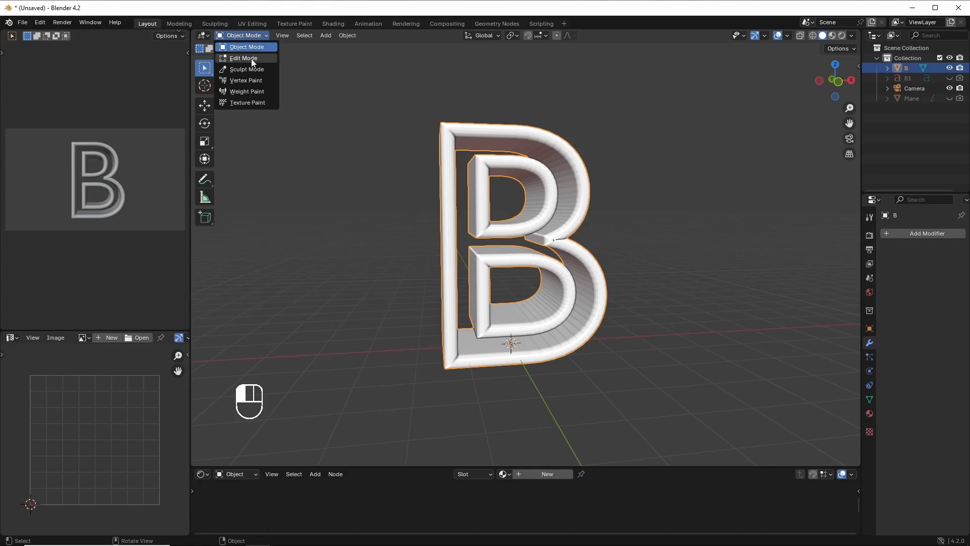
pyautogui.click(243, 58)
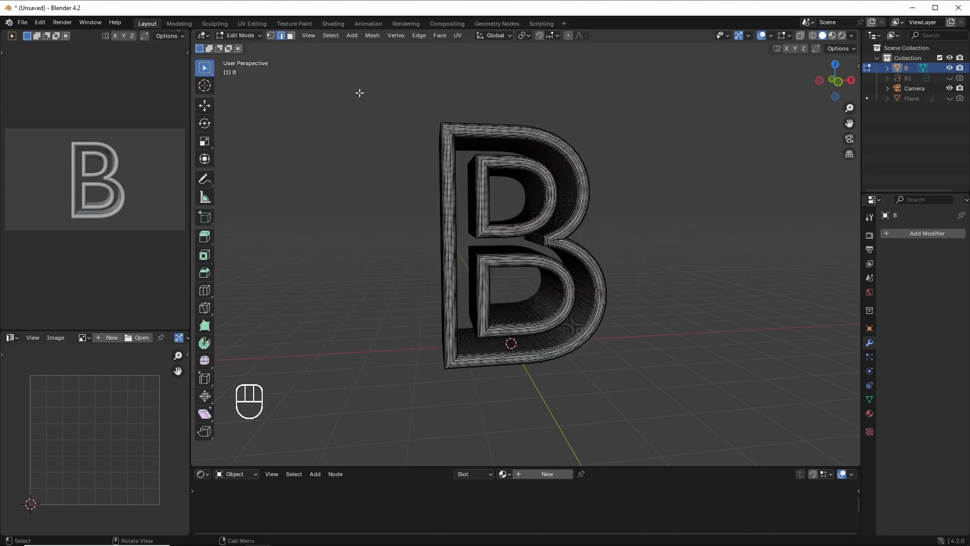
pyautogui.click(291, 37)
pyautogui.press('a')
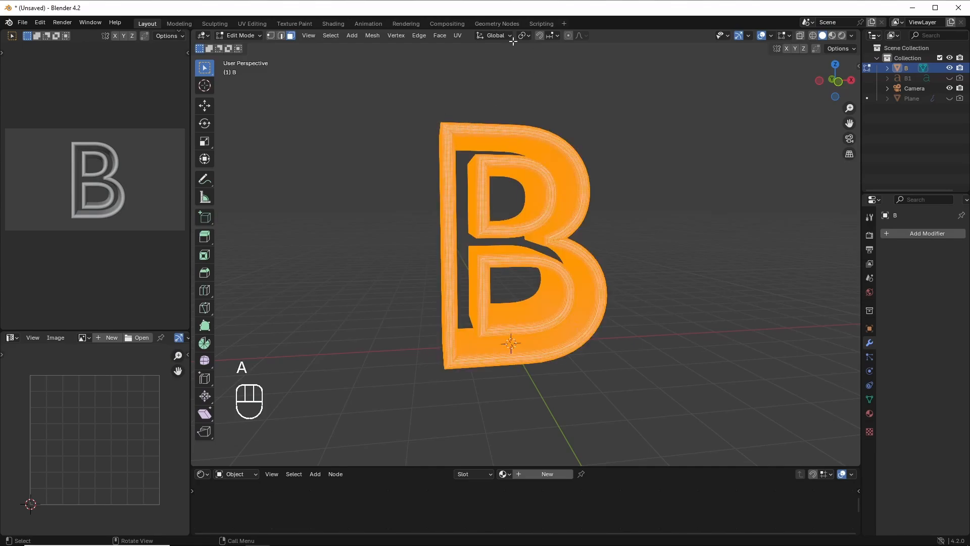
pyautogui.click(438, 35)
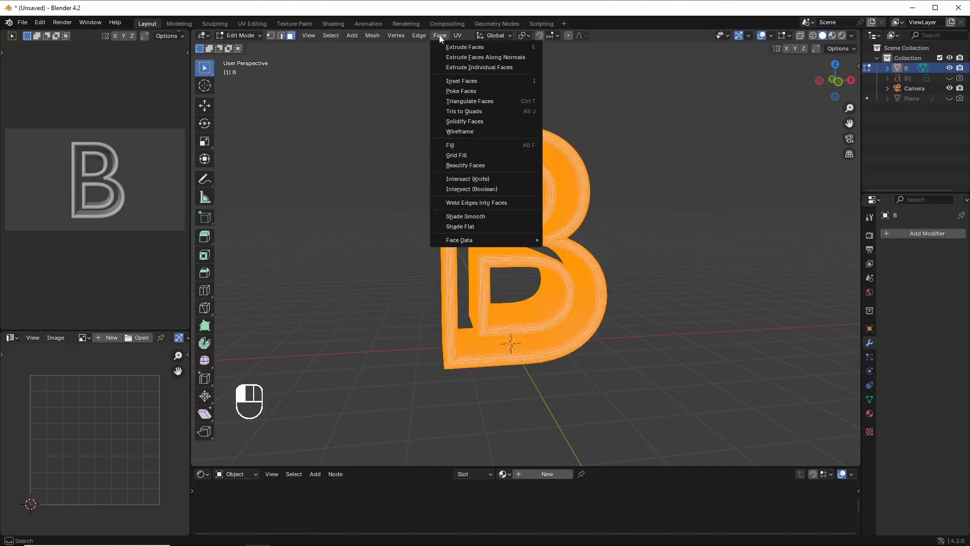
pyautogui.click(479, 67)
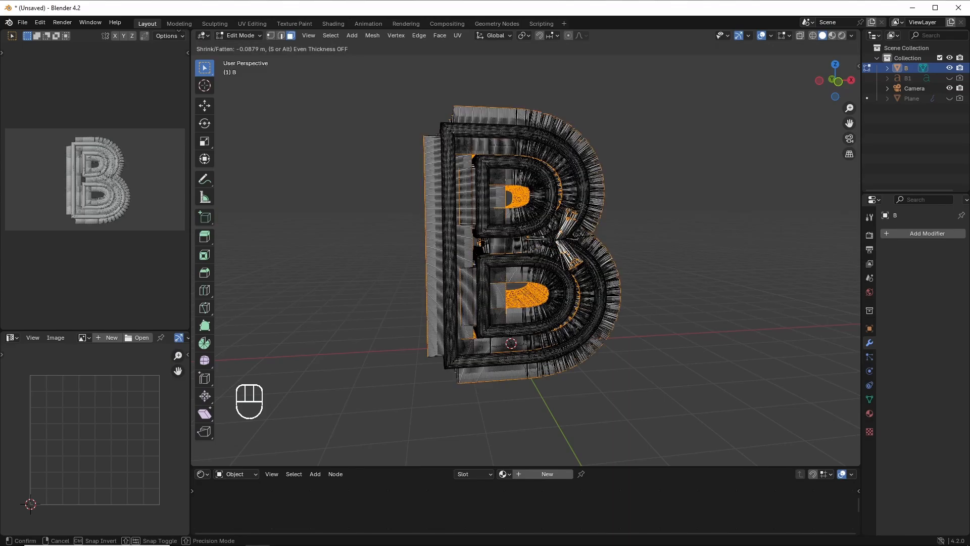
pyautogui.click(320, 421)
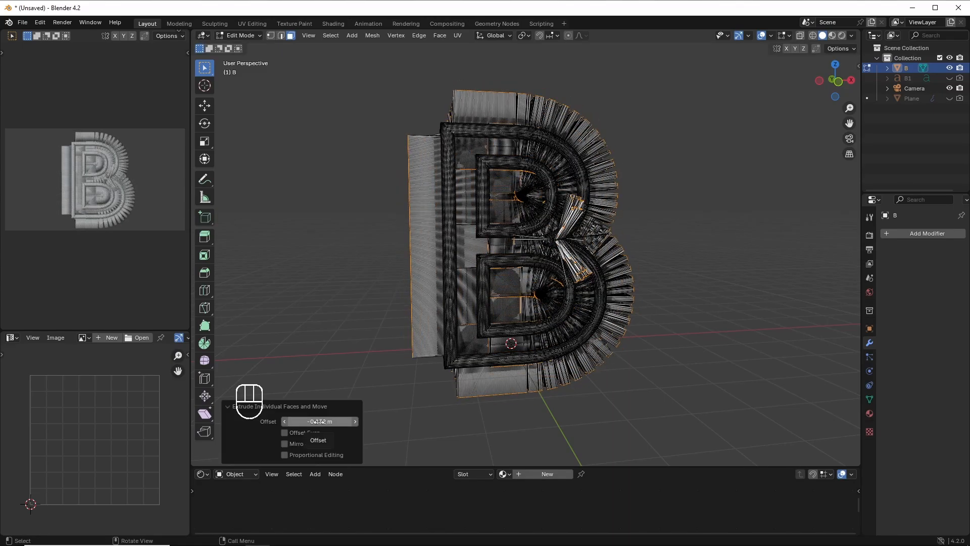
# Step: Set the offset of the individual face extrusion to 0.1 m
pyautogui.click(320, 421)
pyautogui.click(321, 422)
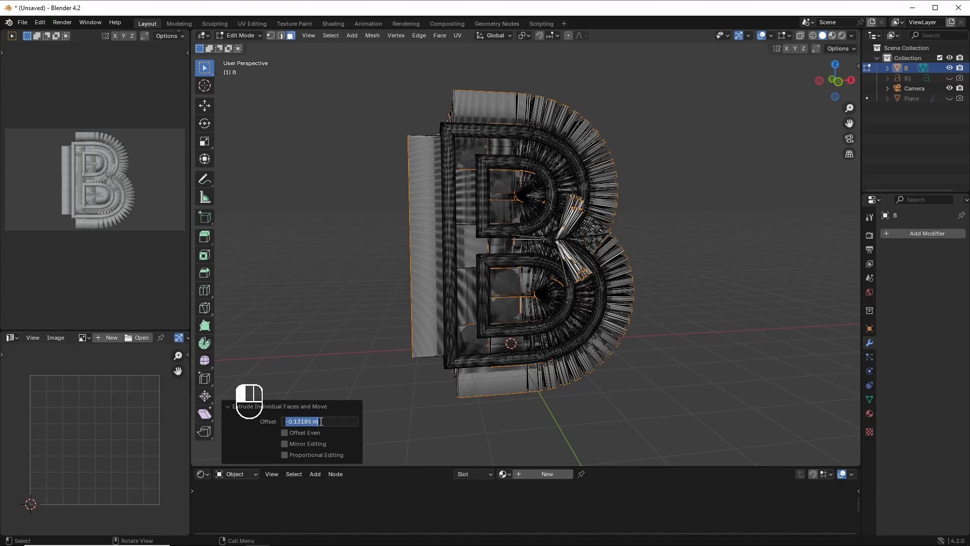
pyautogui.write('0')
pyautogui.write('.1')
pyautogui.press('Return')
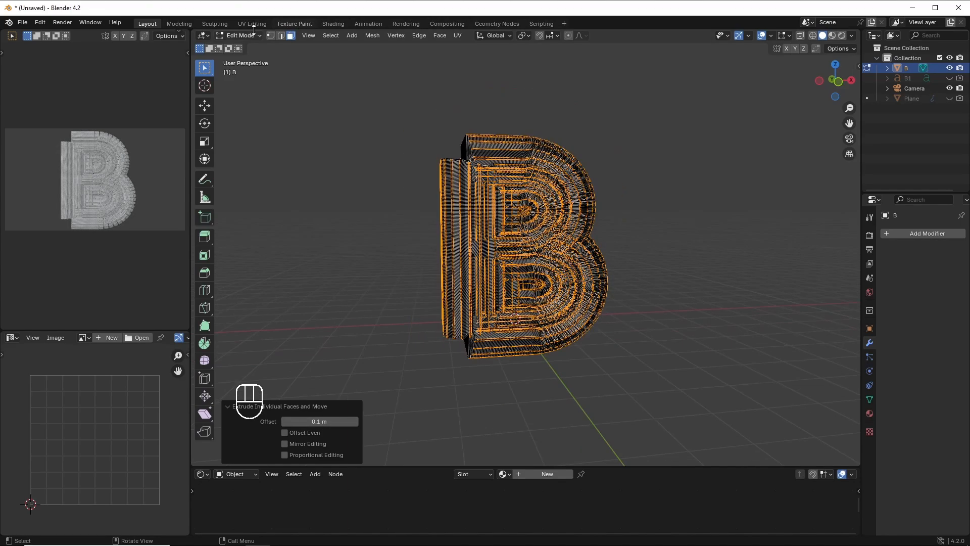
# Step: Return to Object Mode and apply smooth shading to the extruded letter B
pyautogui.click(240, 36)
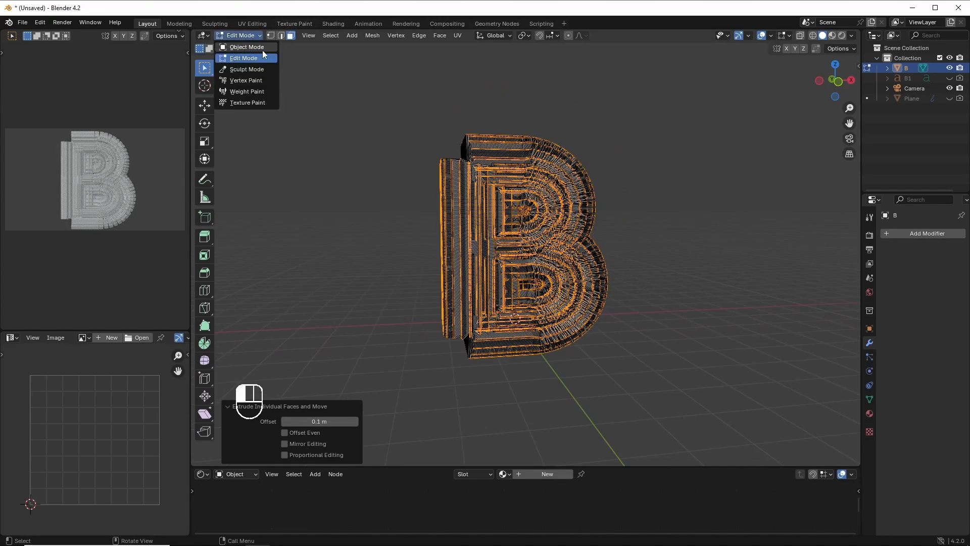
pyautogui.click(260, 48)
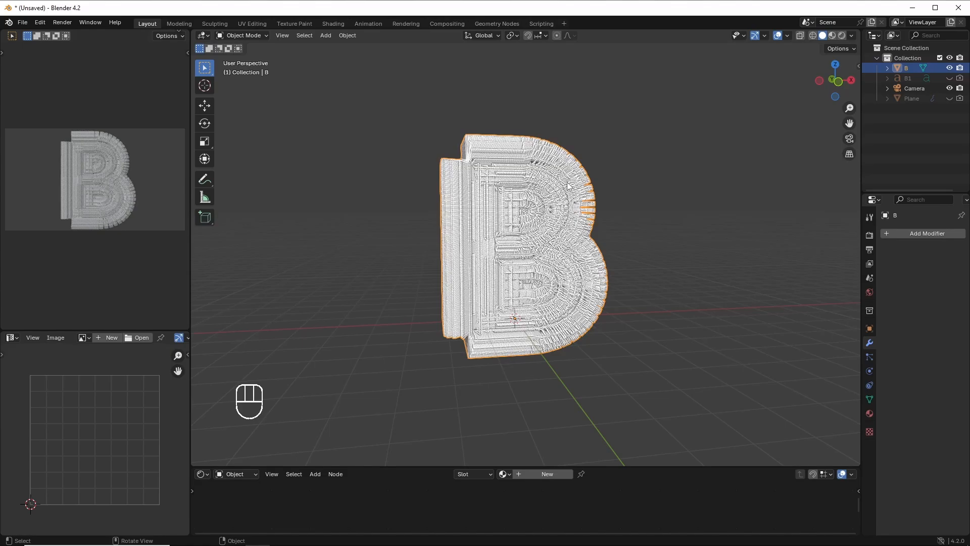
pyautogui.scroll(2, 568, 186)
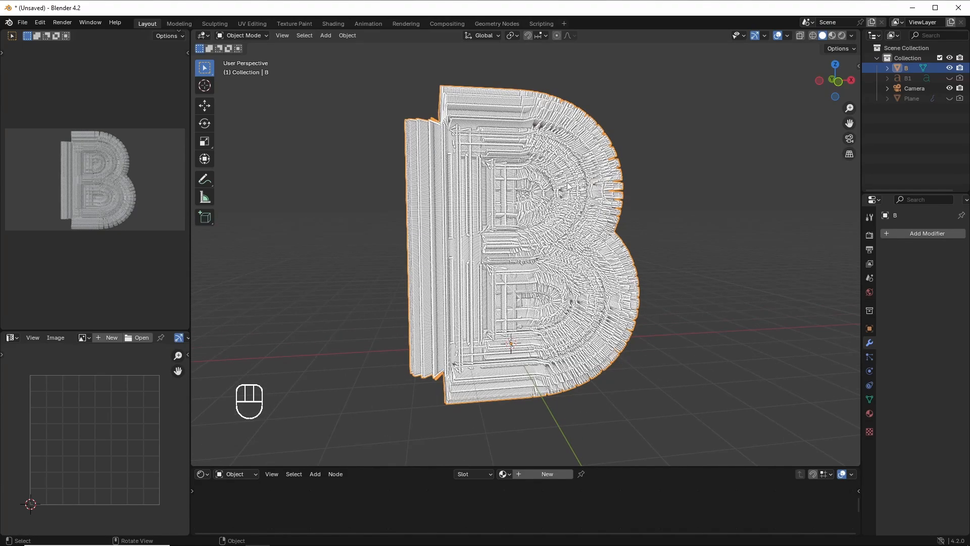
pyautogui.scroll(-2, 568, 186)
pyautogui.rightClick(569, 153)
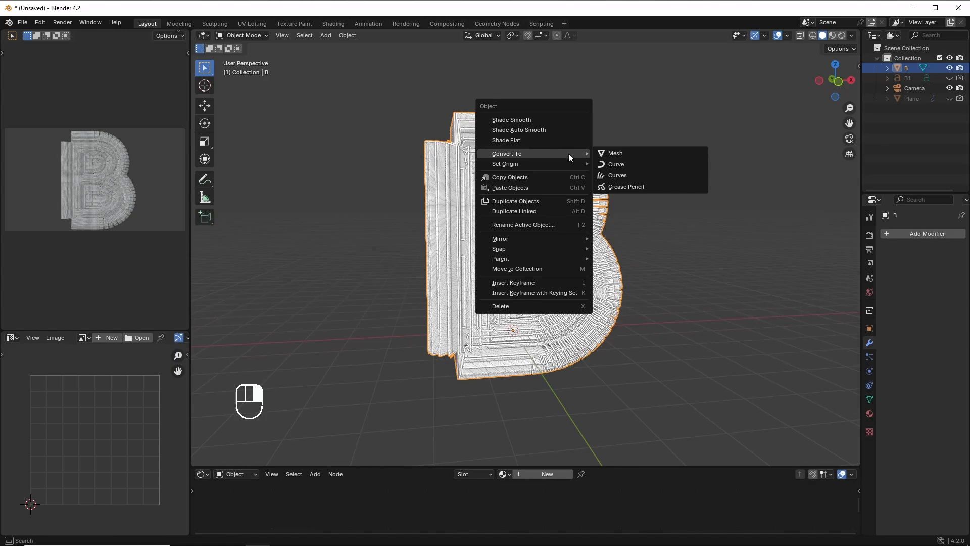
pyautogui.click(525, 120)
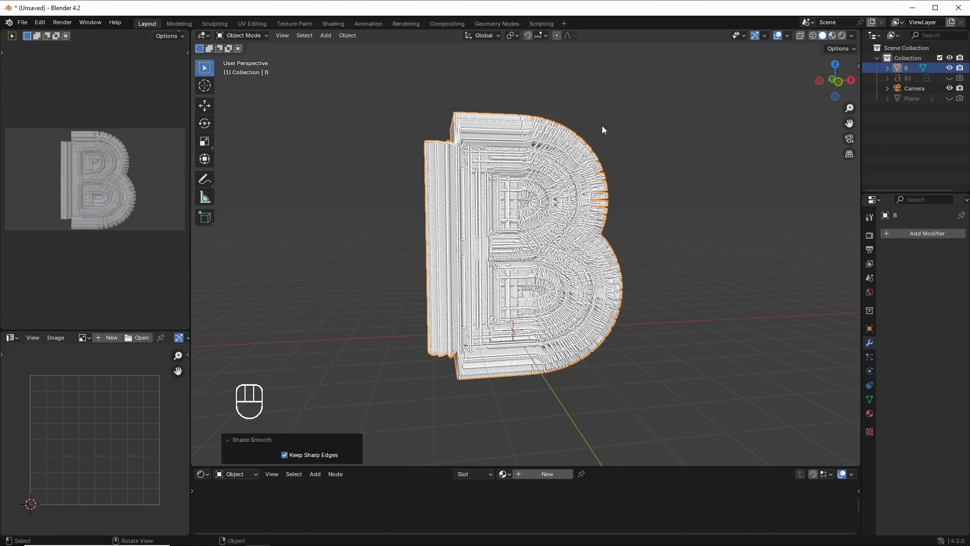
# Step: Hide object B in the viewport and renders, and make B1 visible in both
pyautogui.click(950, 68)
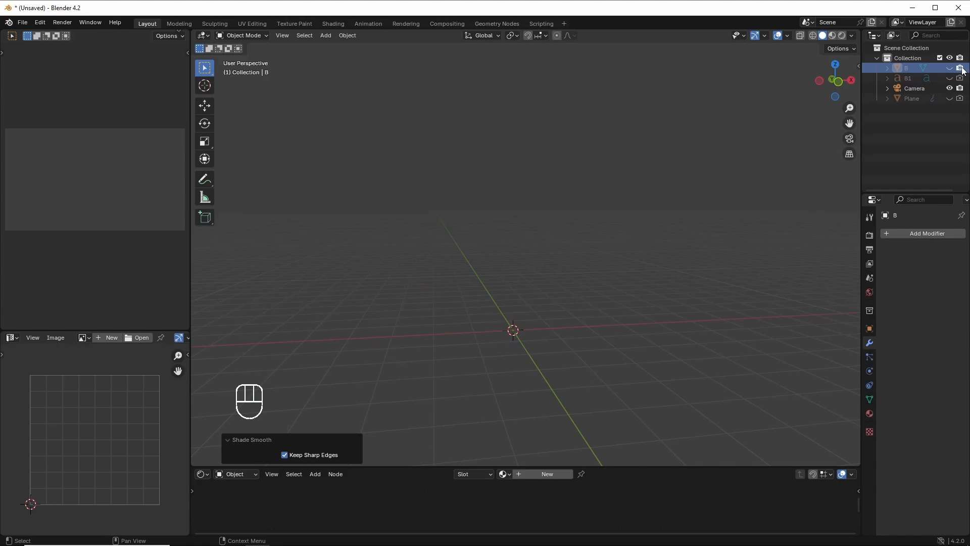
pyautogui.click(950, 79)
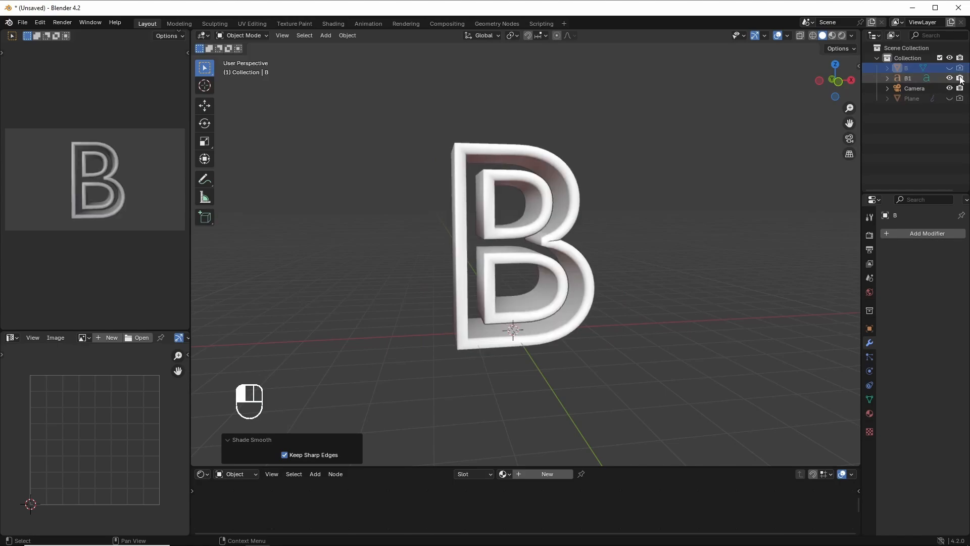
pyautogui.click(960, 78)
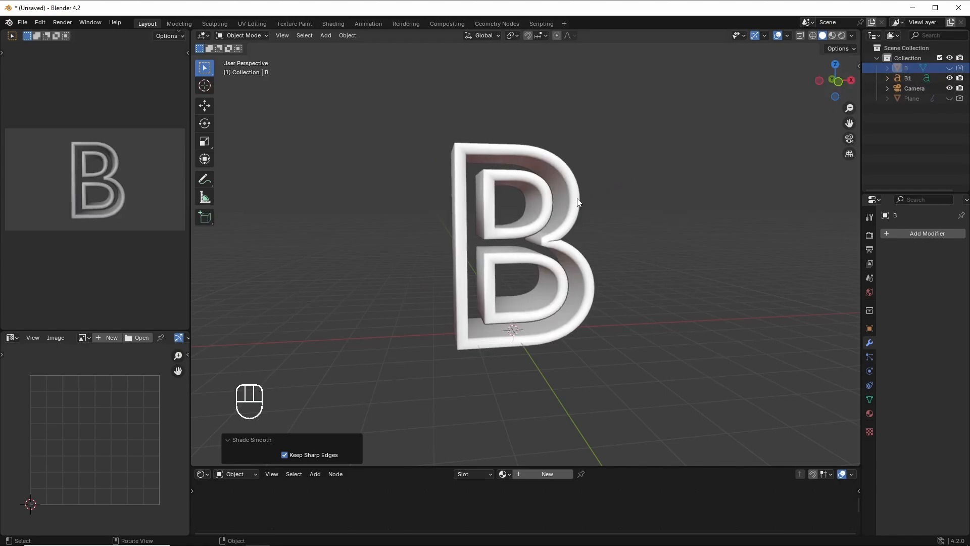
# Step: Convert the letter object B1 to a mesh
pyautogui.click(571, 215)
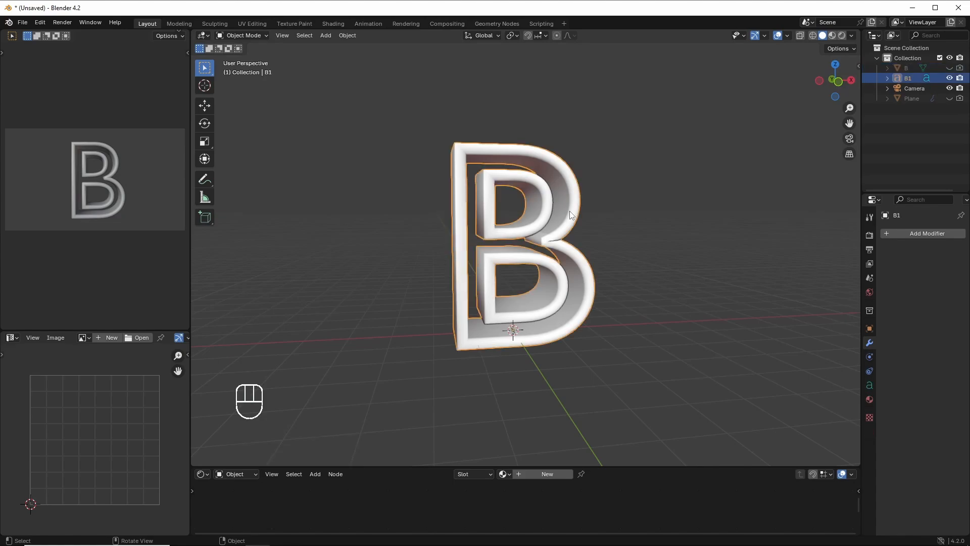
pyautogui.rightClick(571, 214)
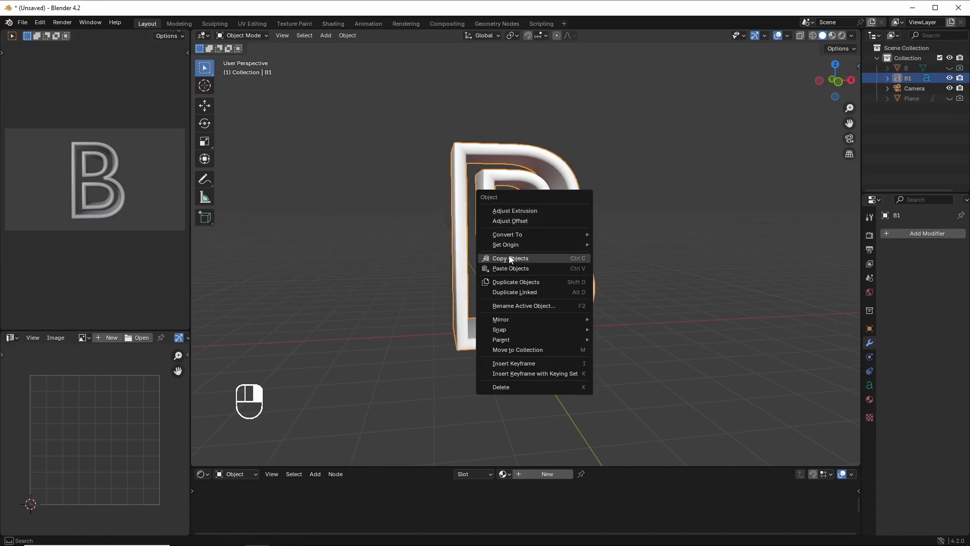
pyautogui.moveTo(511, 233)
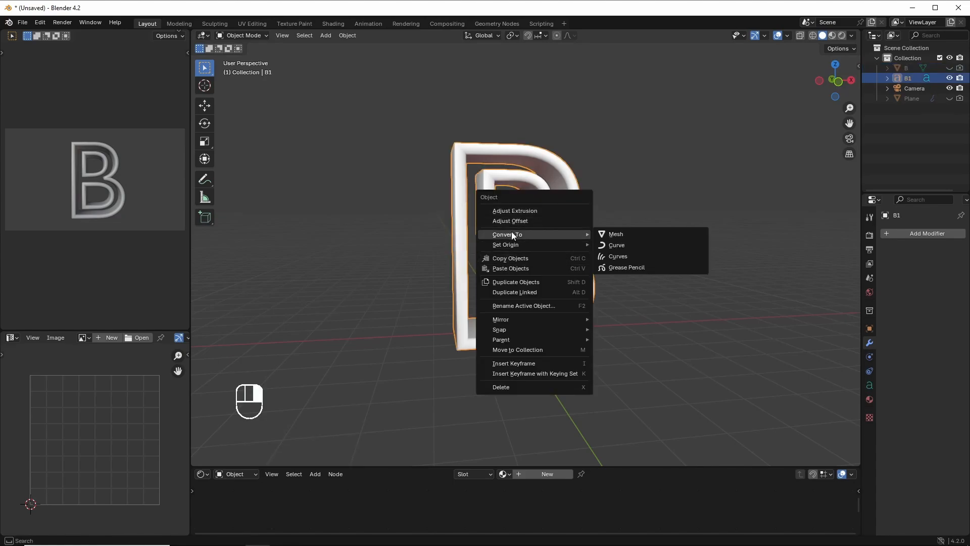
pyautogui.click(642, 234)
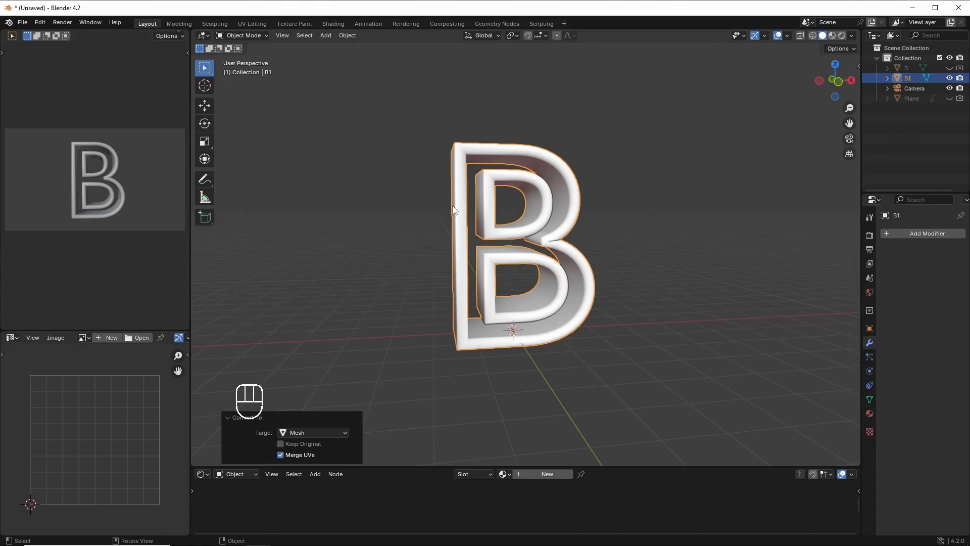
# Step: Open B1 in Edit Mode with vertex selection and show it in the front orthographic view
pyautogui.click(248, 35)
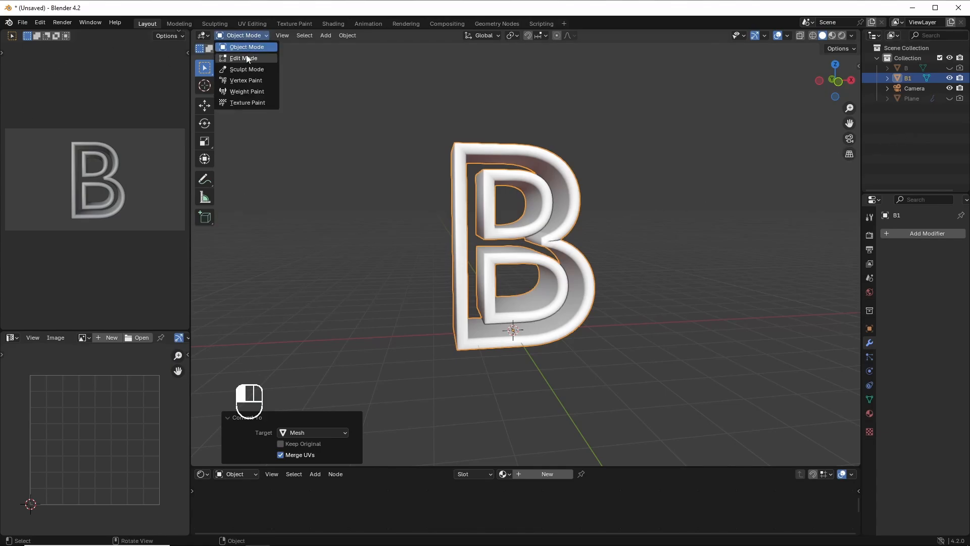
pyautogui.click(247, 59)
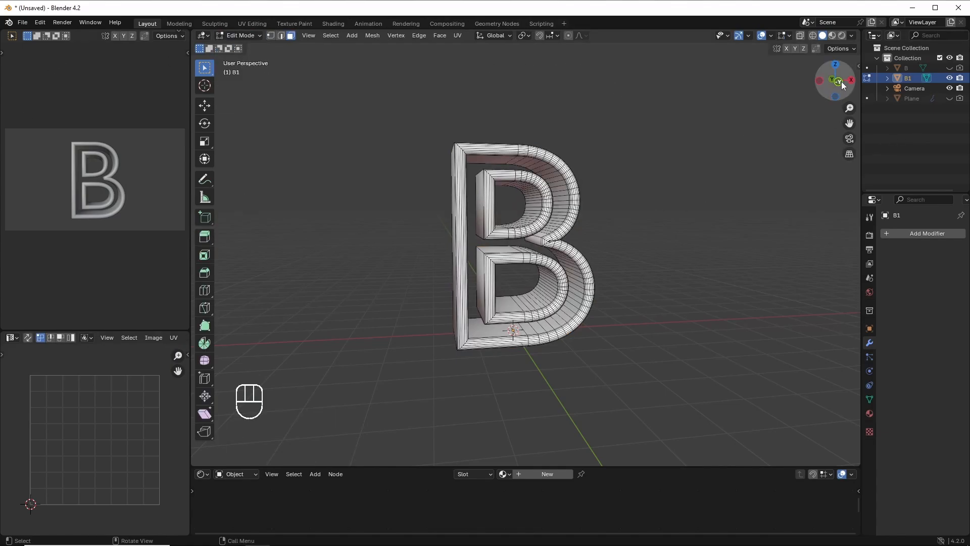
pyautogui.click(270, 35)
pyautogui.moveTo(836, 81); pyautogui.dragTo(833, 84)
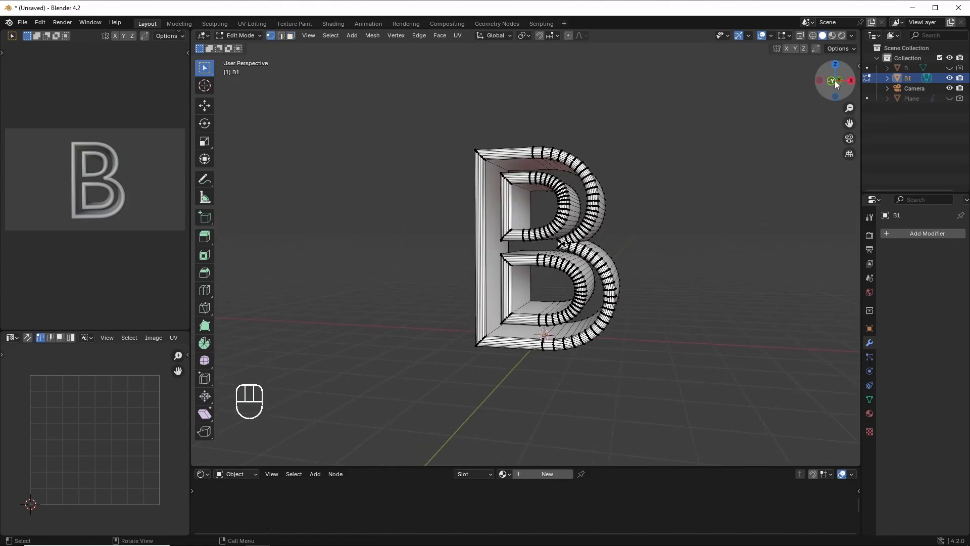
pyautogui.click(836, 83)
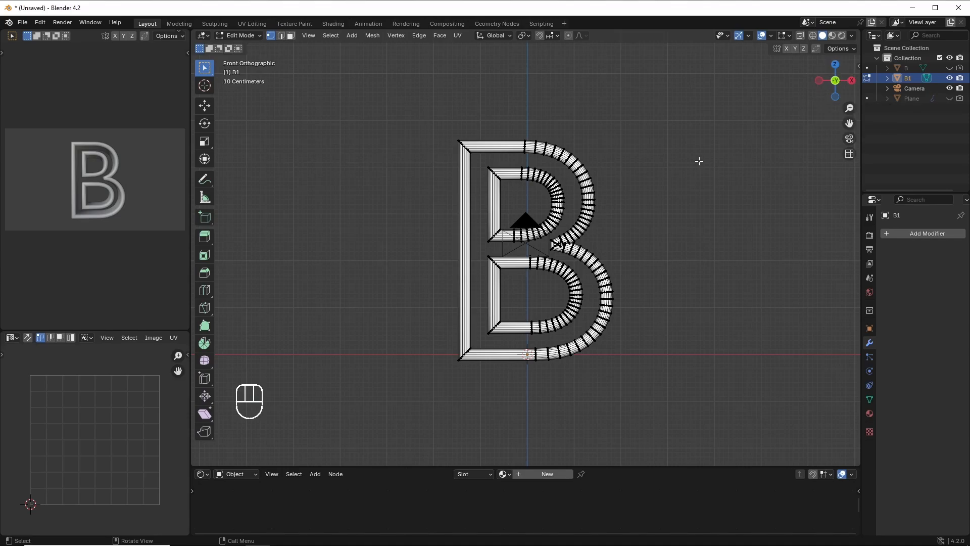
# Step: Box-select most of the upper inner loop of B1 and delete its selected vertices
pyautogui.scroll(2, 700, 208)
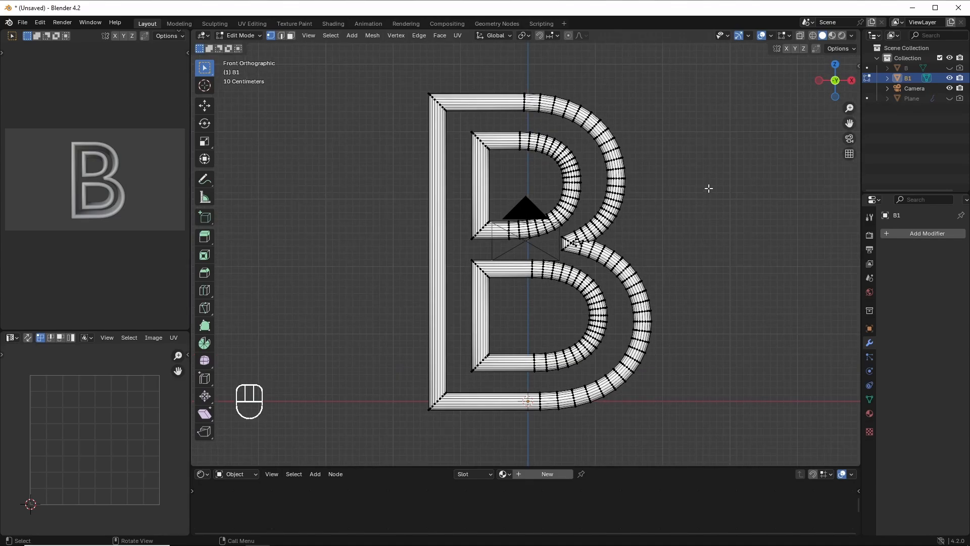
pyautogui.press('b')
pyautogui.press('b')
pyautogui.press('b')
pyautogui.press('b')
pyautogui.press('b')
pyautogui.press('b')
pyautogui.press('b')
pyautogui.press('b')
pyautogui.press('b')
pyautogui.press('b')
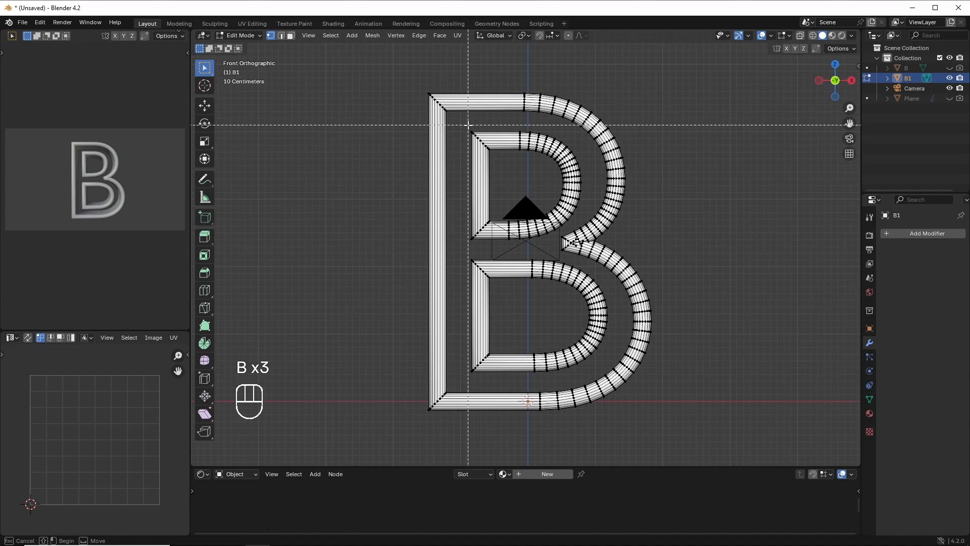
pyautogui.press('b')
pyautogui.press('b')
pyautogui.press('b')
pyautogui.press('b')
pyautogui.press('b')
pyautogui.press('b')
pyautogui.press('b')
pyautogui.press('b')
pyautogui.press('b')
pyautogui.press('b')
pyautogui.press('b')
pyautogui.press('b')
pyautogui.press('b')
pyautogui.press('b')
pyautogui.press('b')
pyautogui.press('b')
pyautogui.press('b')
pyautogui.press('b')
pyautogui.press('b')
pyautogui.press('b')
pyautogui.moveTo(468, 126); pyautogui.dragTo(556, 236)
pyautogui.press('b')
pyautogui.press('b')
pyautogui.press('b')
pyautogui.press('b')
pyautogui.press('b')
pyautogui.press('b')
pyautogui.press('b')
pyautogui.press('b')
pyautogui.press('b')
pyautogui.press('b')
pyautogui.press('b')
pyautogui.press('b')
pyautogui.press('b')
pyautogui.press('b')
pyautogui.press('b')
pyautogui.press('b')
pyautogui.press('b')
pyautogui.press('b')
pyautogui.press('b')
pyautogui.press('b')
pyautogui.press('b')
pyautogui.press('b')
pyautogui.press('b')
pyautogui.press('b')
pyautogui.press('b')
pyautogui.press('b')
pyautogui.press('b')
pyautogui.press('b')
pyautogui.press('b')
pyautogui.press('b')
pyautogui.press('b')
pyautogui.press('b')
pyautogui.press('b')
pyautogui.press('b')
pyautogui.press('b')
pyautogui.press('b')
pyautogui.press('b')
pyautogui.press('b')
pyautogui.press('b')
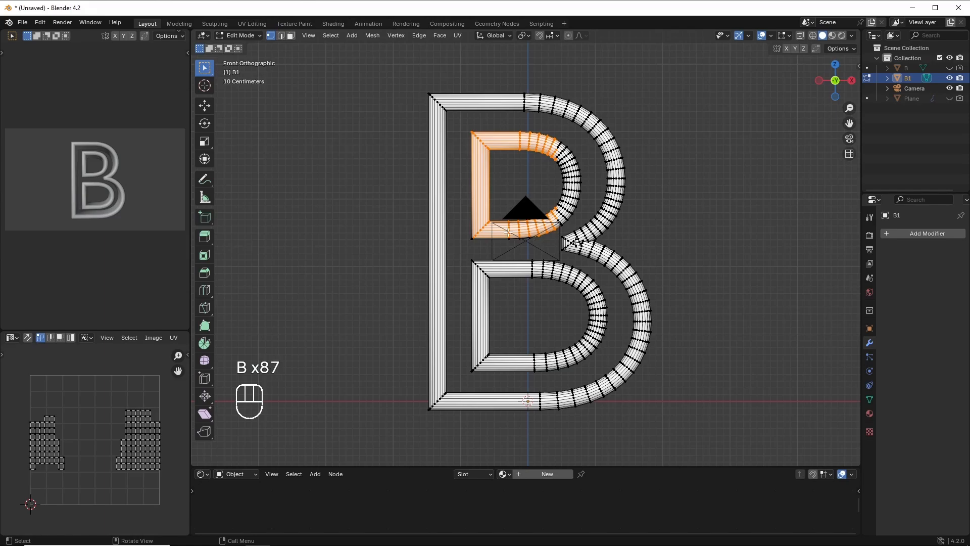
pyautogui.press('x')
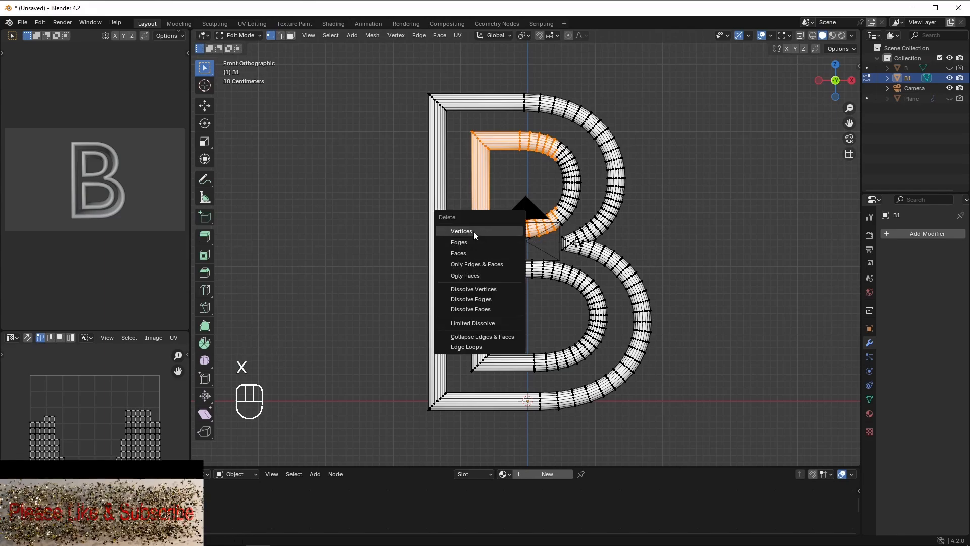
pyautogui.click(474, 231)
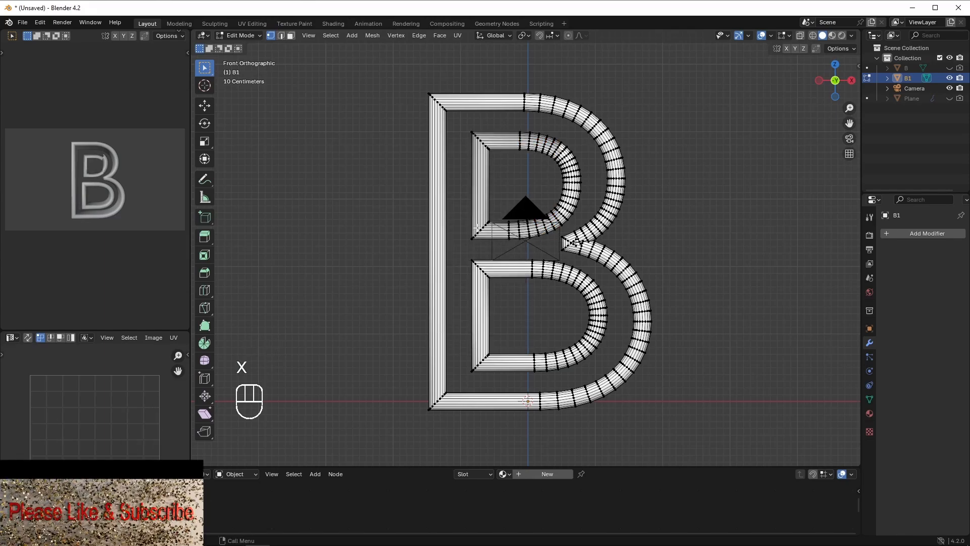
# Step: Switch the viewport to wireframe shading and delete the vertices of the upper inner loop except its curved arc
pyautogui.click(813, 36)
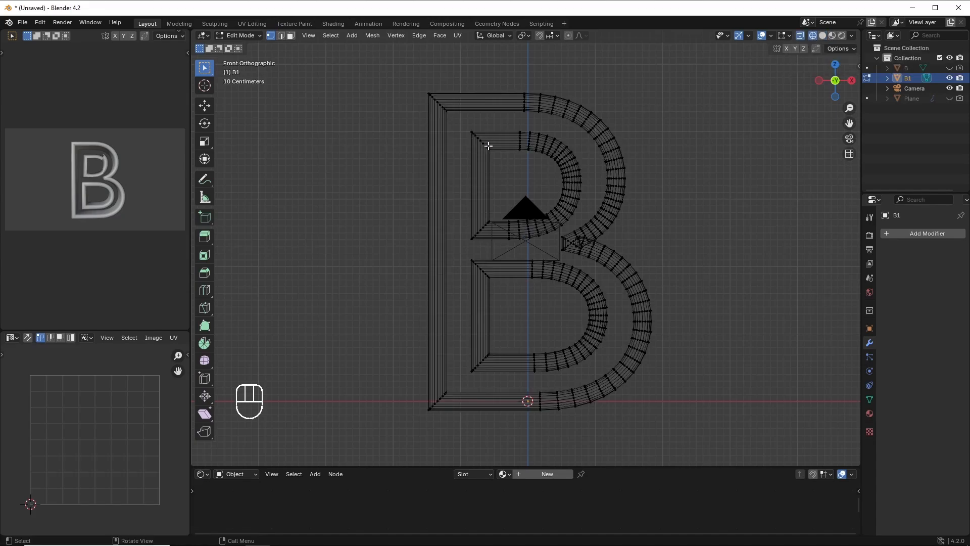
pyautogui.press('b')
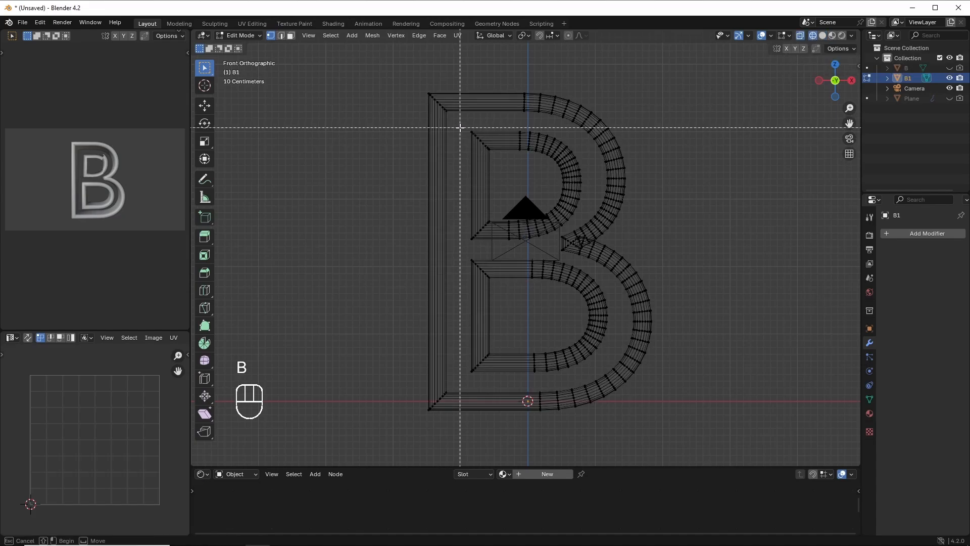
pyautogui.moveTo(460, 125); pyautogui.dragTo(557, 237)
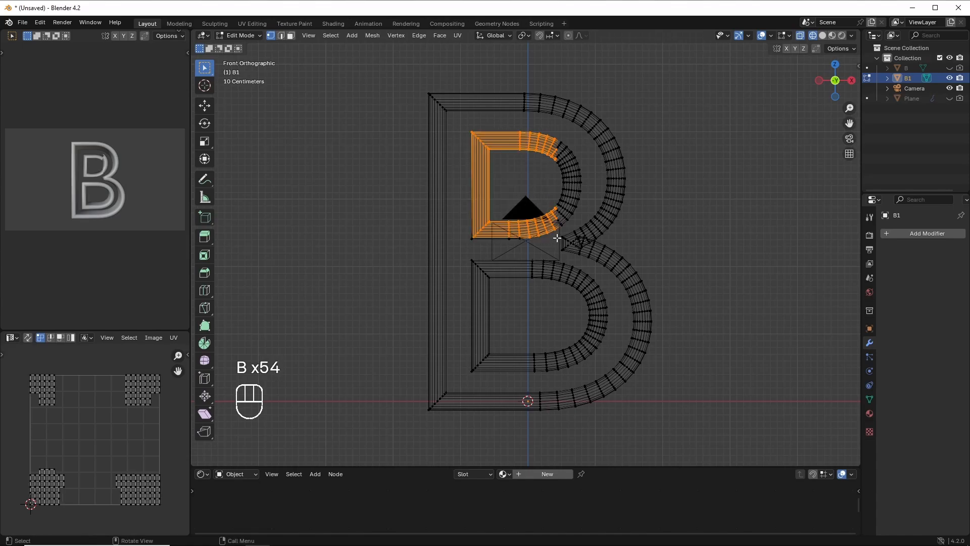
pyautogui.press('x')
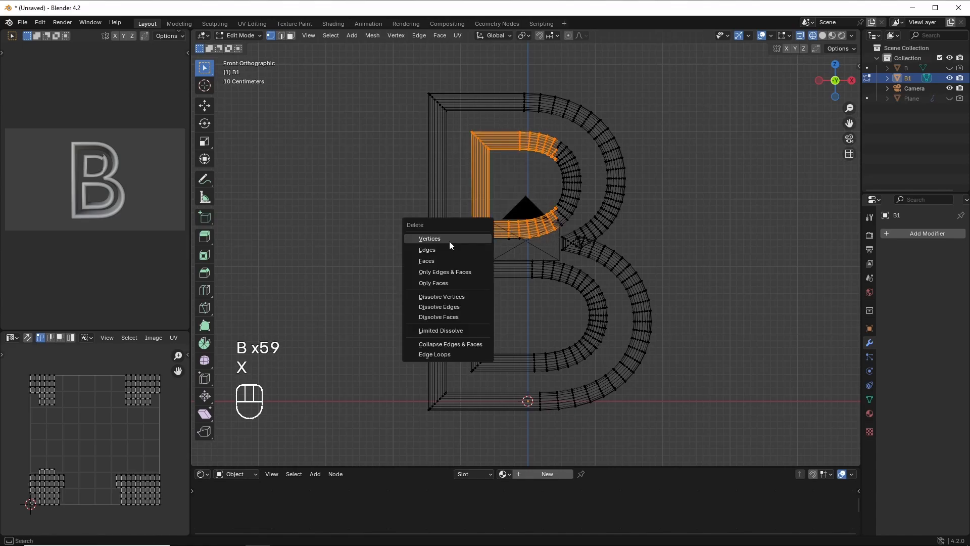
pyautogui.click(445, 238)
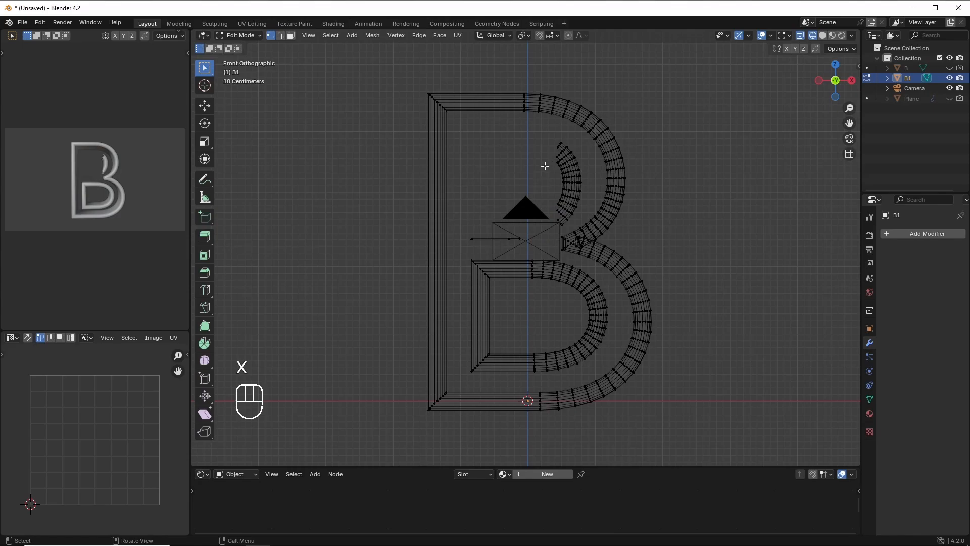
# Step: Delete the vertices of the remaining curved arc of the upper inner loop
pyautogui.moveTo(541, 132); pyautogui.dragTo(582, 225)
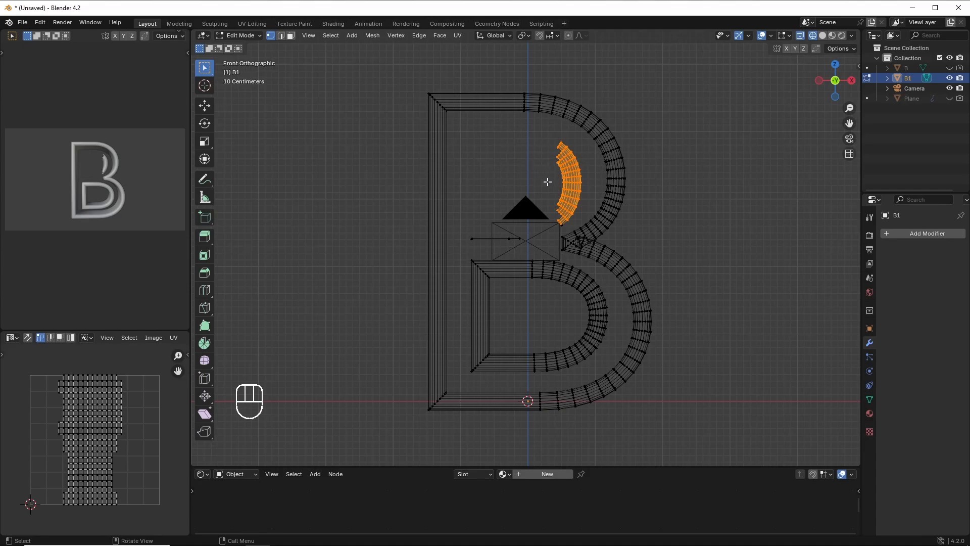
pyautogui.press('x')
pyautogui.click(517, 178)
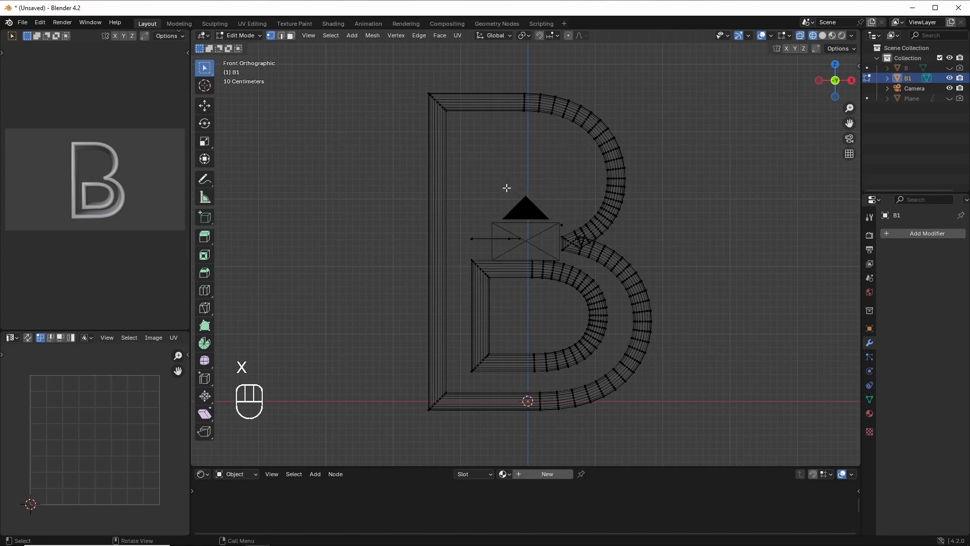
# Step: Delete the stray vertices left along the bottom edge and at the arc end of the upper inner loop
pyautogui.moveTo(462, 221); pyautogui.dragTo(525, 247)
pyautogui.press('x')
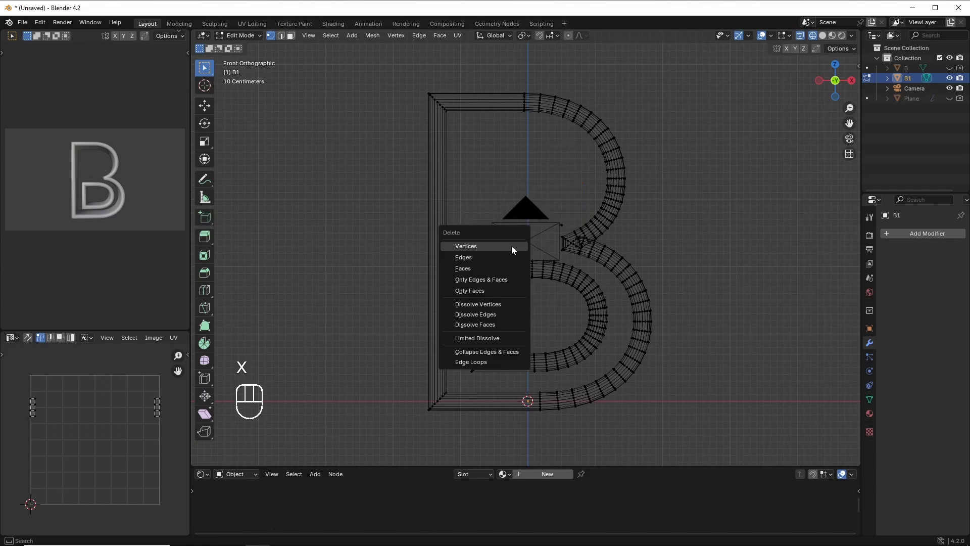
pyautogui.click(489, 245)
pyautogui.press('b')
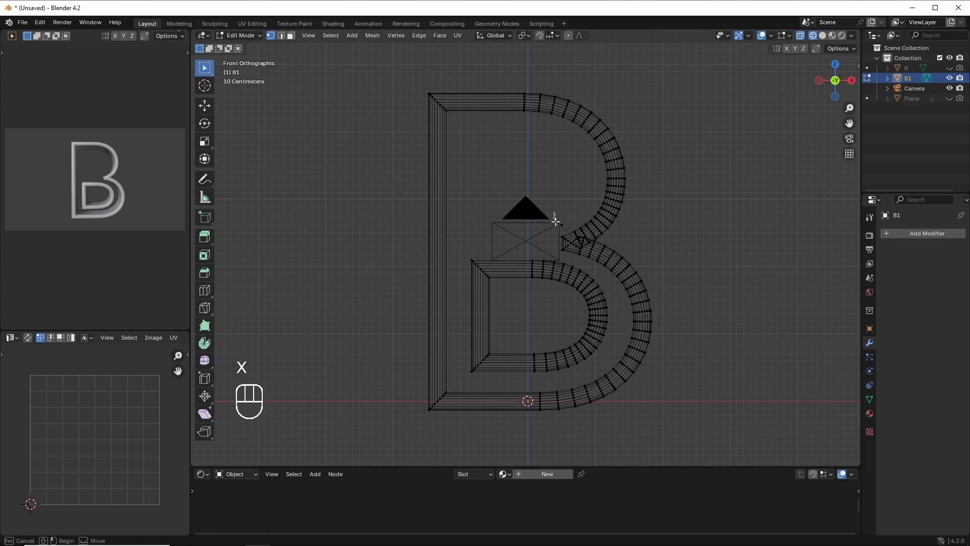
pyautogui.moveTo(566, 228); pyautogui.dragTo(565, 228)
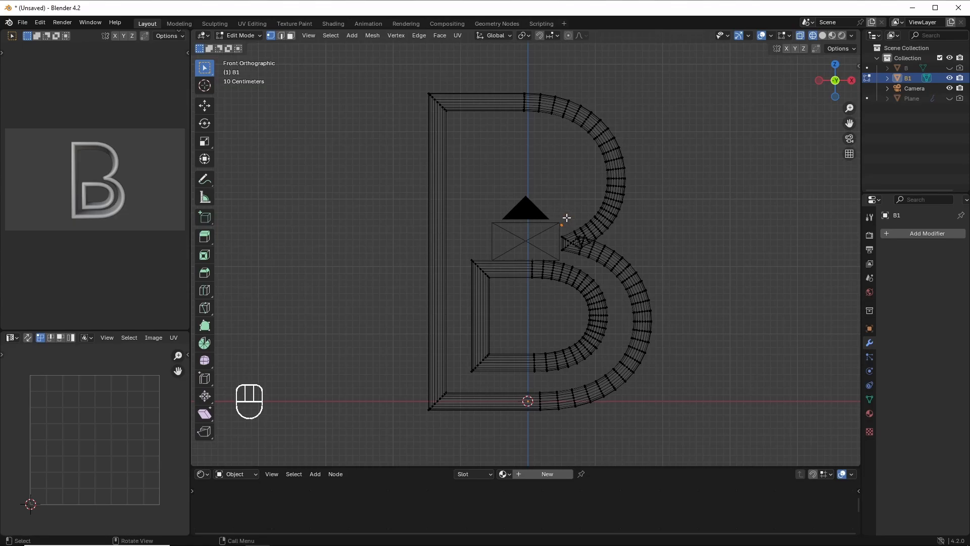
pyautogui.press('x')
pyautogui.click(523, 218)
# Step: Delete all vertices of the lower inner loop, leaving only the outer outline of B1
pyautogui.moveTo(466, 254); pyautogui.dragTo(558, 379)
pyautogui.press('x')
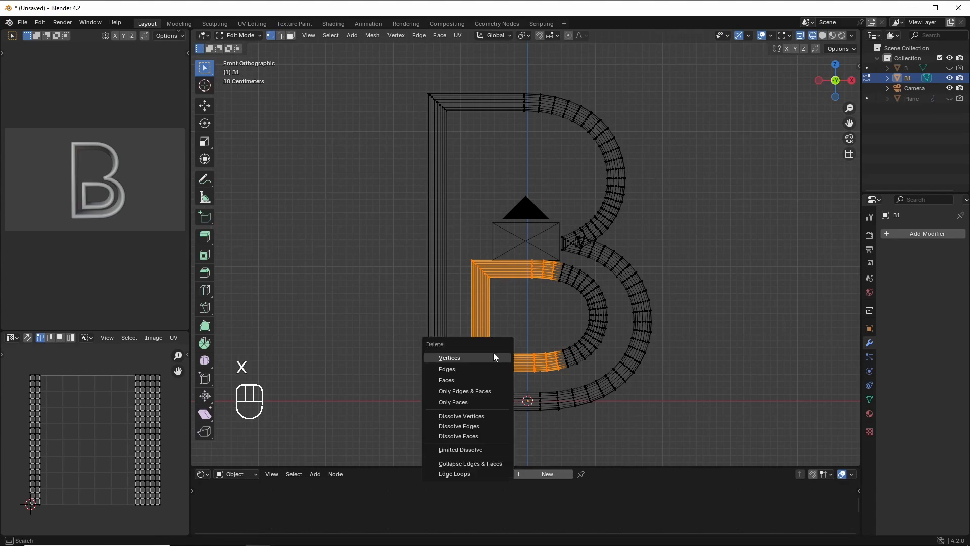
pyautogui.click(454, 358)
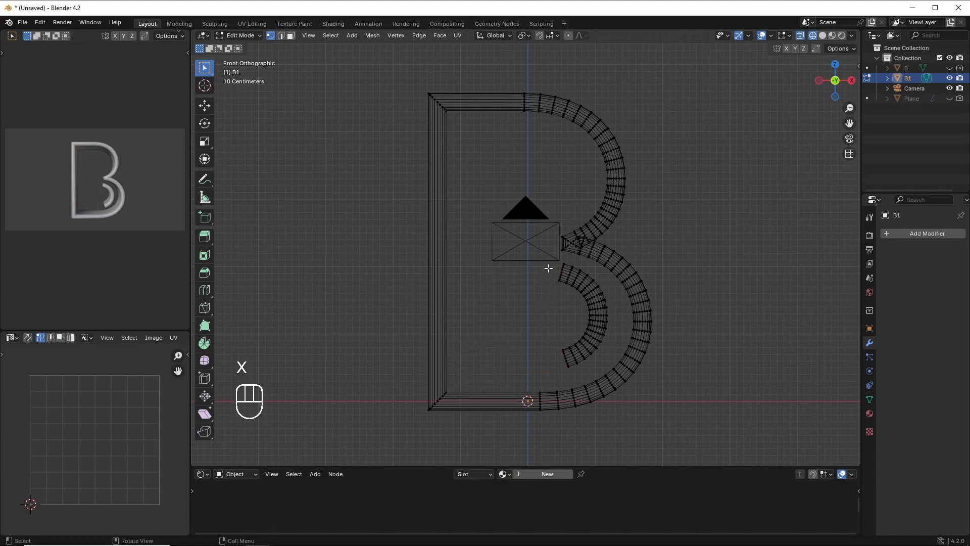
pyautogui.moveTo(550, 262); pyautogui.dragTo(587, 364)
pyautogui.press('x')
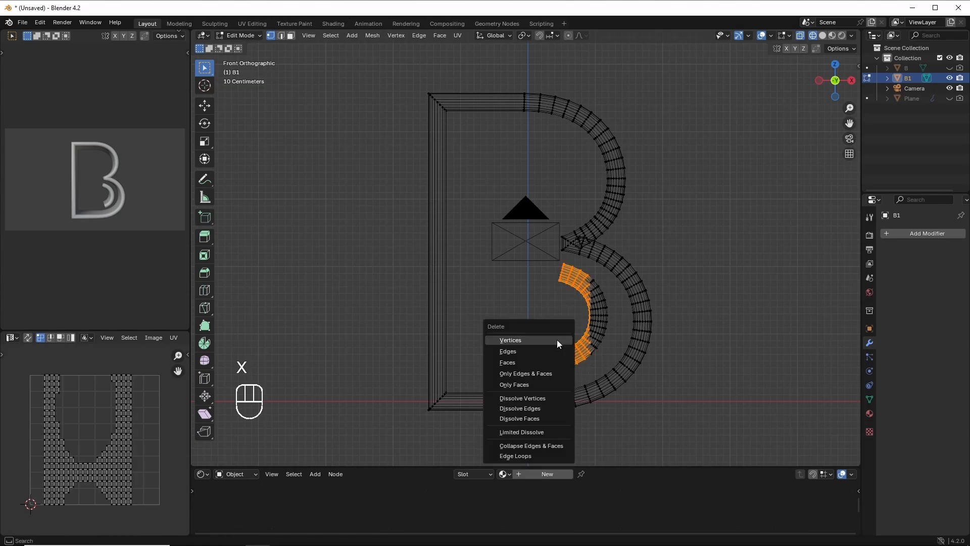
pyautogui.click(527, 340)
pyautogui.moveTo(578, 275); pyautogui.dragTo(607, 359)
pyautogui.press('x')
pyautogui.click(558, 354)
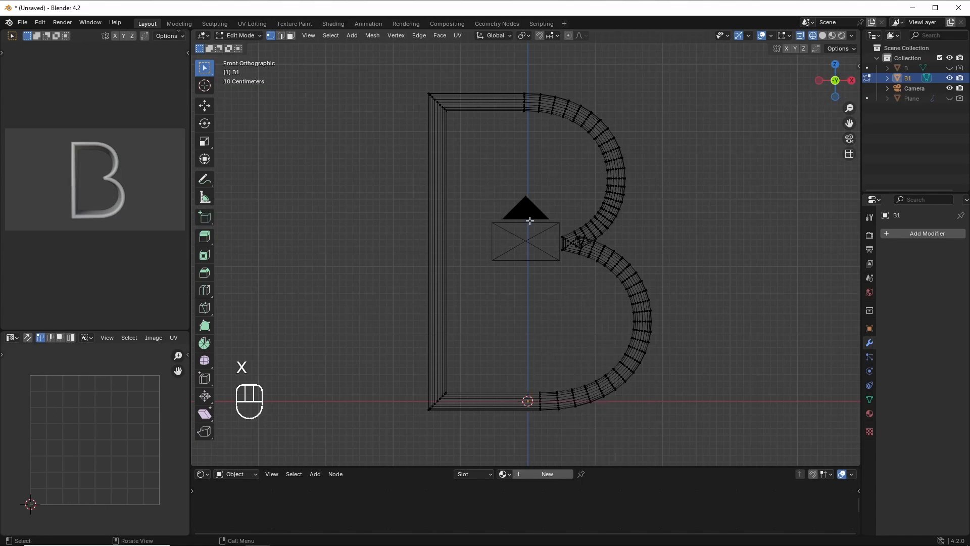
# Step: Return to Object Mode with solid viewport shading and apply smooth shading to B1
pyautogui.click(247, 35)
pyautogui.click(250, 48)
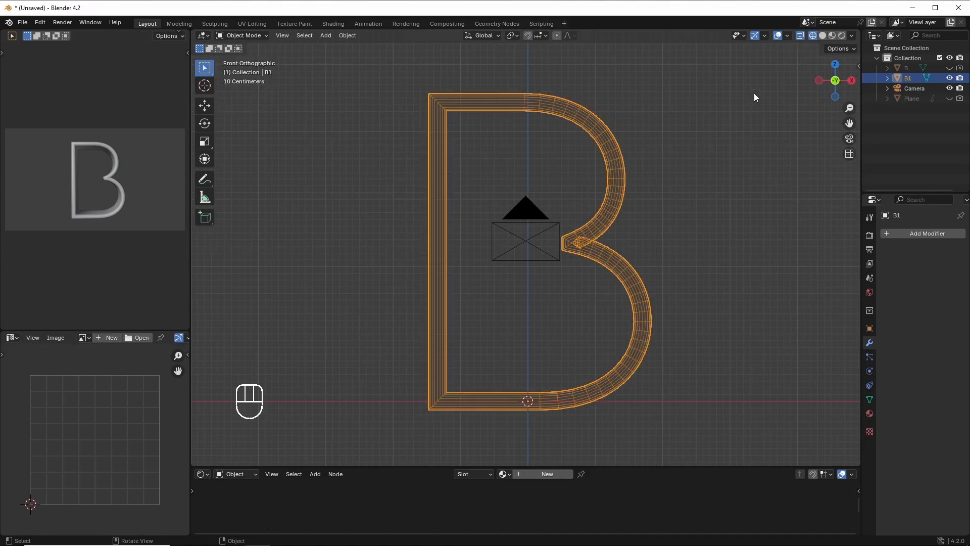
pyautogui.click(824, 35)
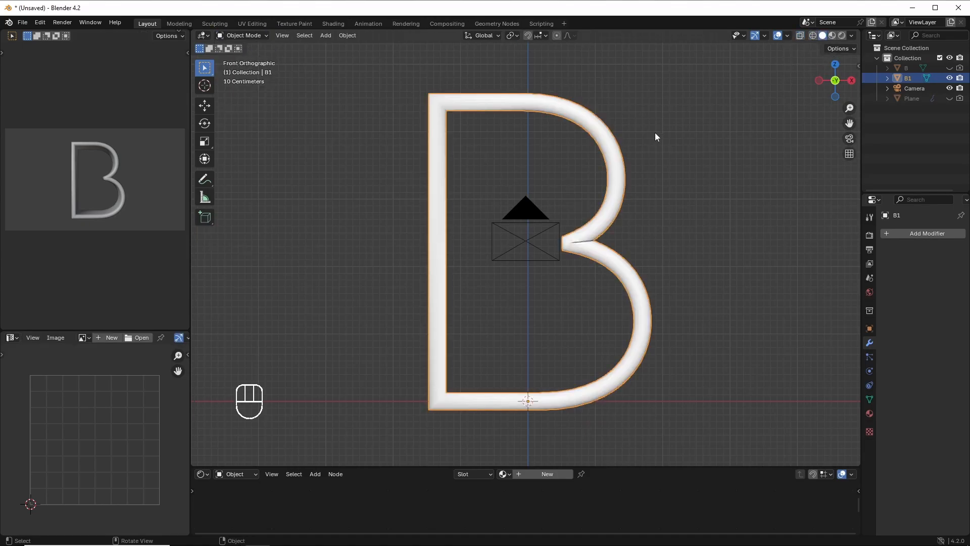
pyautogui.rightClick(616, 157)
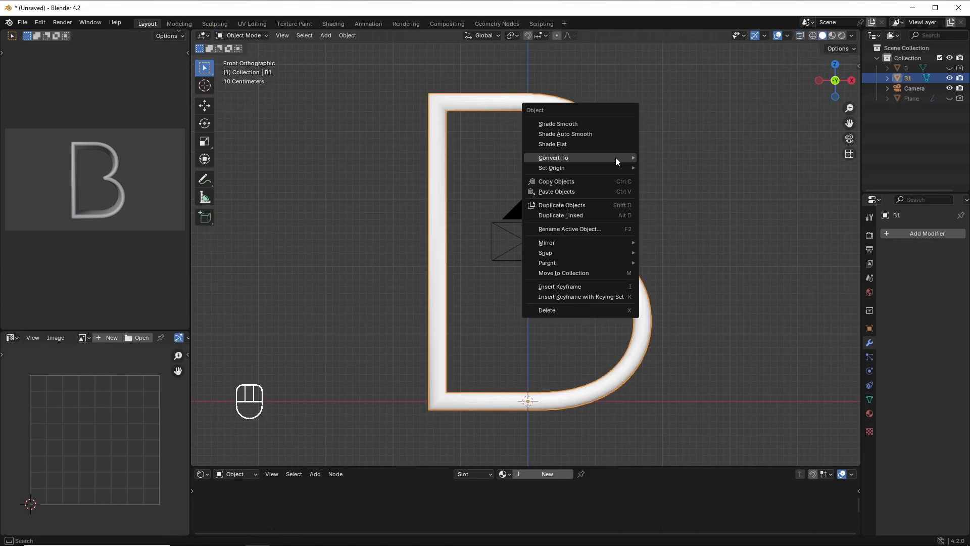
pyautogui.click(573, 125)
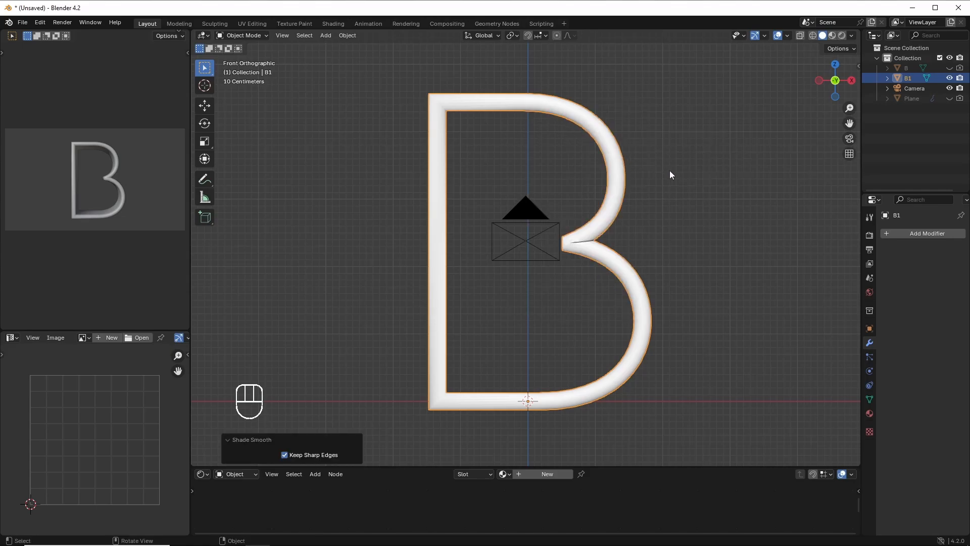
# Step: Unhide object B in the viewport and scale it down uniformly to about 0.516
pyautogui.scroll(-3, 562, 226)
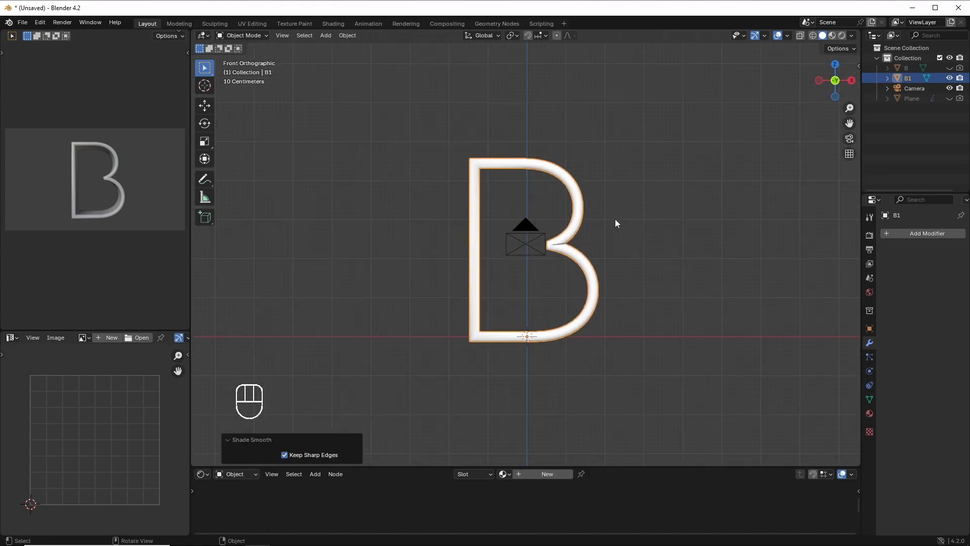
pyautogui.scroll(1, 630, 201)
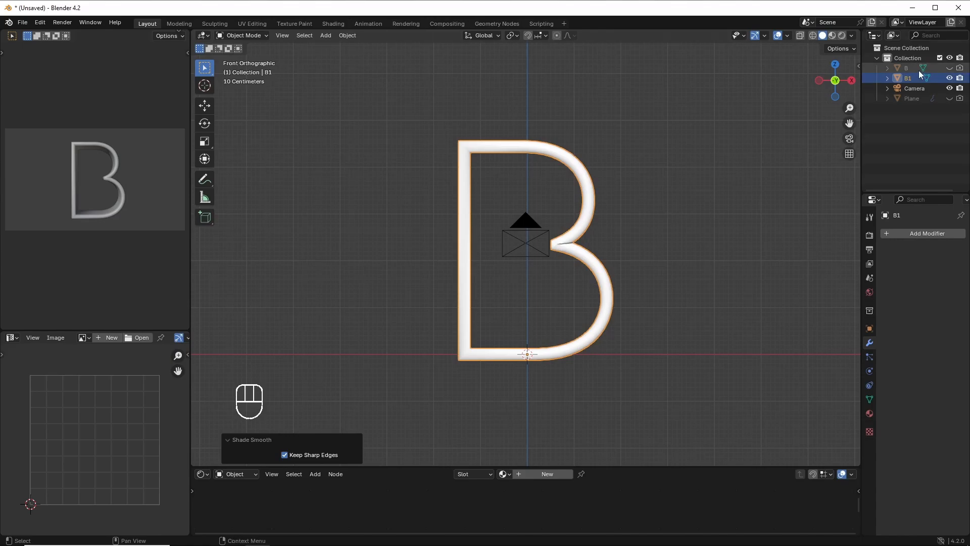
pyautogui.click(949, 67)
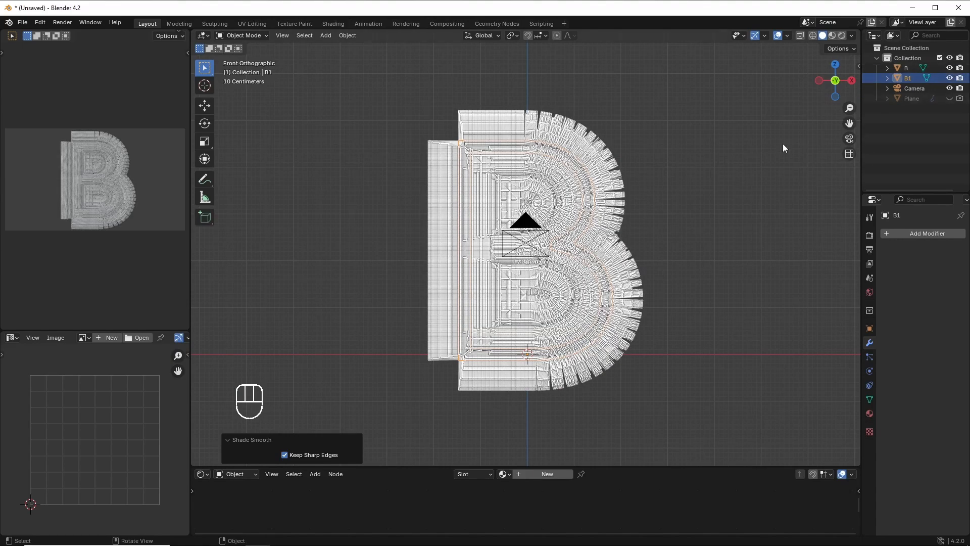
pyautogui.click(616, 270)
pyautogui.press('s')
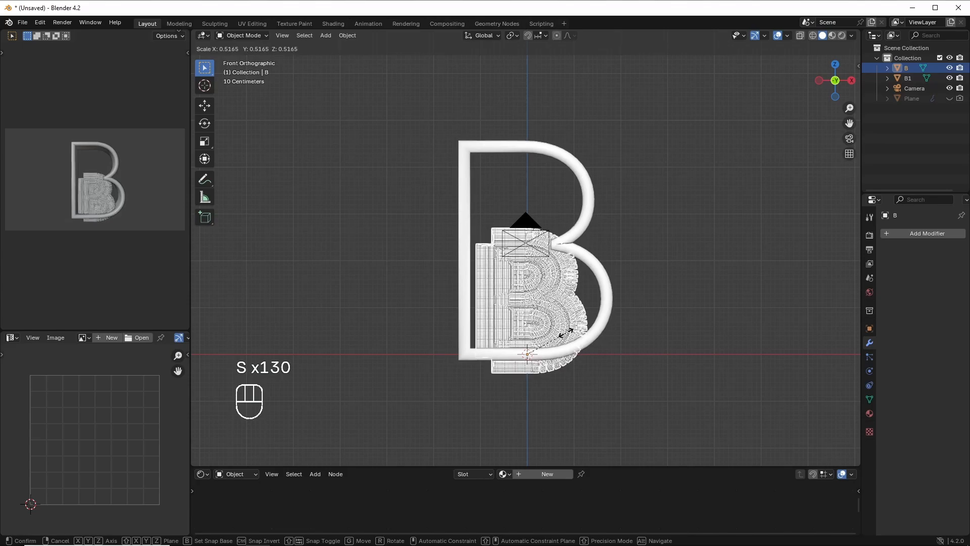
pyautogui.click(517, 322)
# Step: Move object B up about 1.10 m along the global Z axis so it sits inside the outline
pyautogui.press('g')
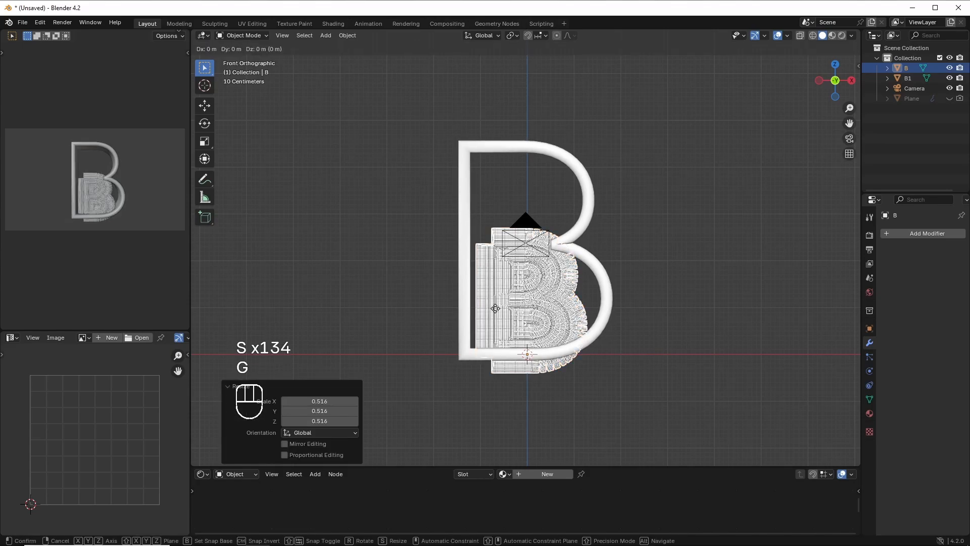
pyautogui.press('g')
pyautogui.press('g')
pyautogui.press('z')
pyautogui.press('z')
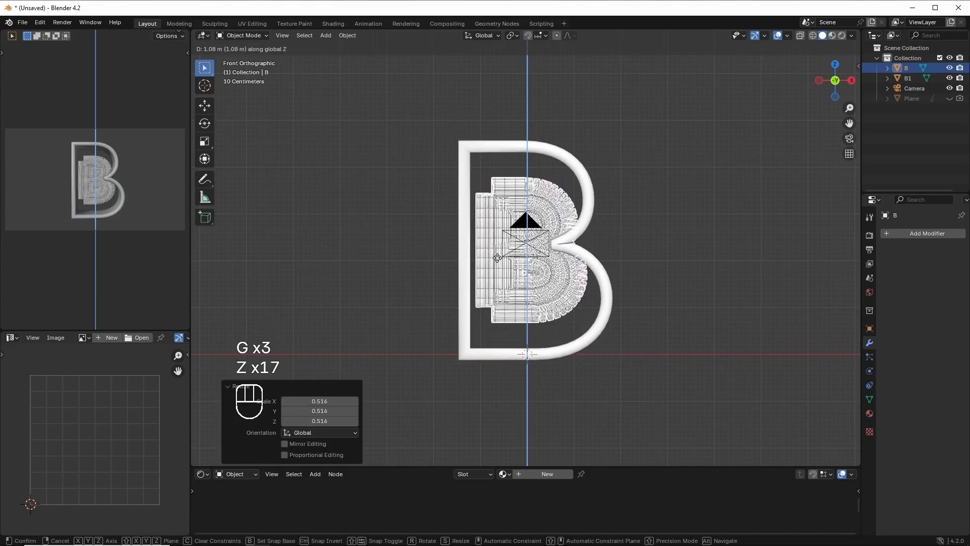
pyautogui.click(496, 257)
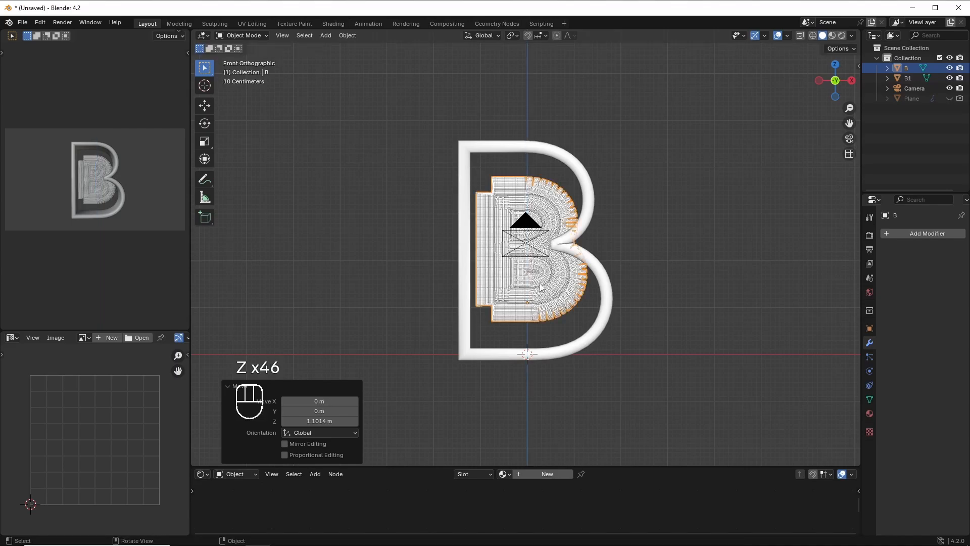
# Step: Set the Z rotation of object B to -45°
pyautogui.click(870, 329)
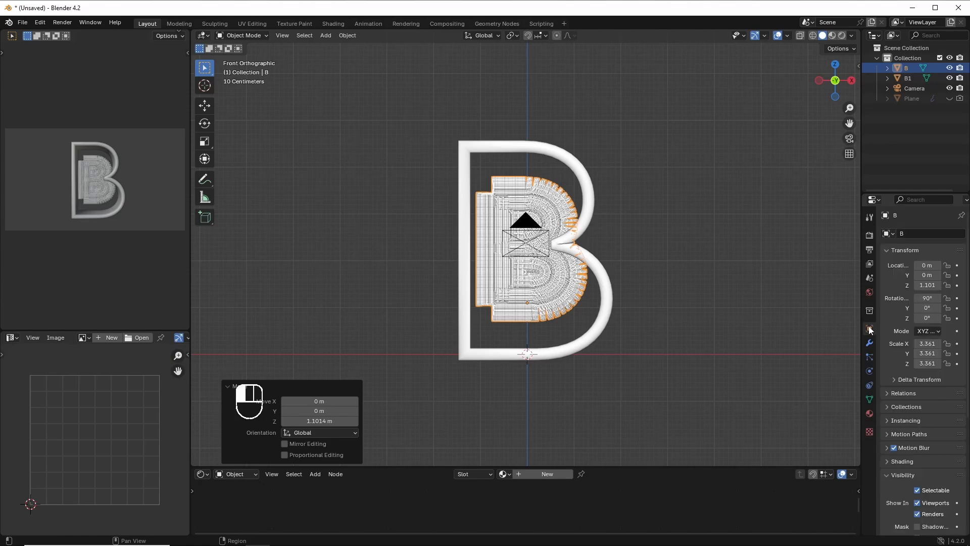
pyautogui.click(929, 318)
pyautogui.moveTo(929, 318); pyautogui.dragTo(878, 319)
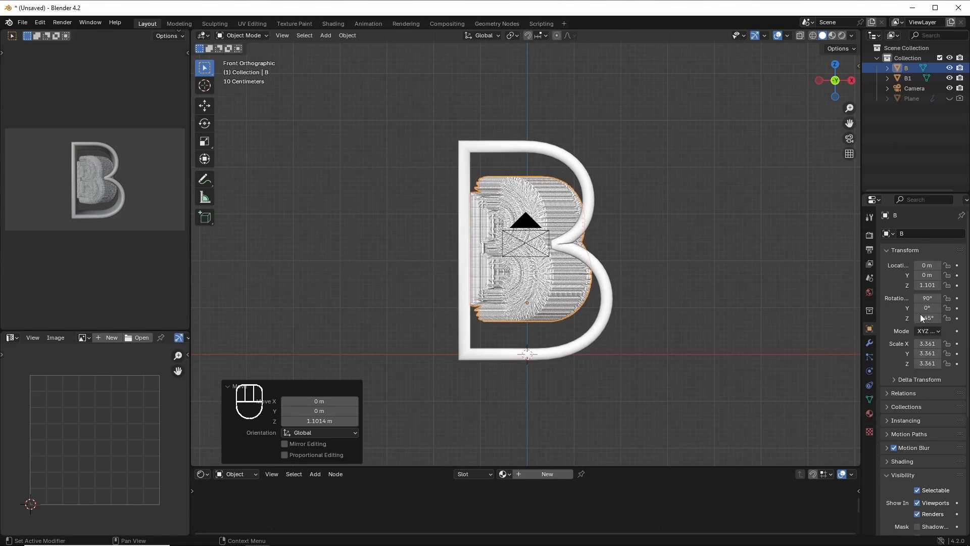
# Step: Scale the outline B1 along the global X axis by about 1.242 to widen it
pyautogui.click(591, 263)
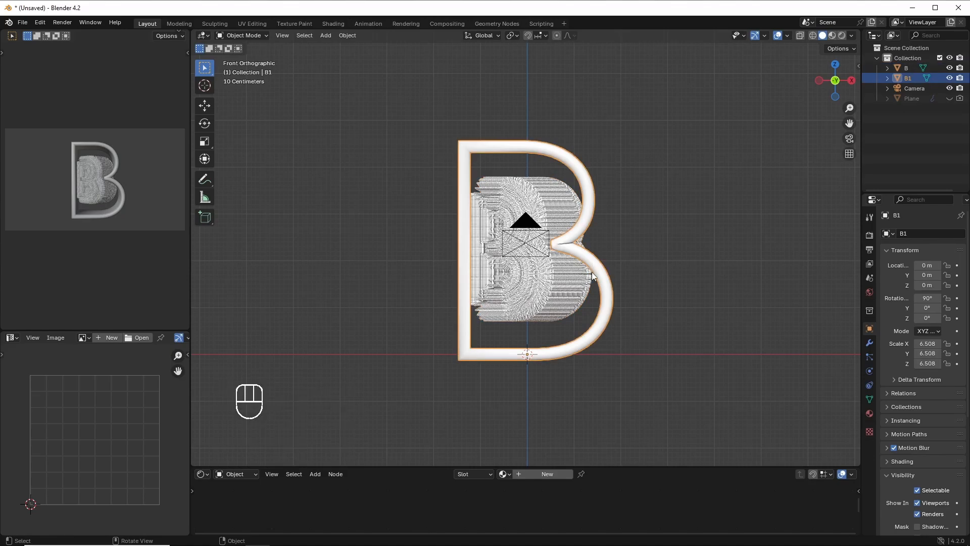
pyautogui.press('s')
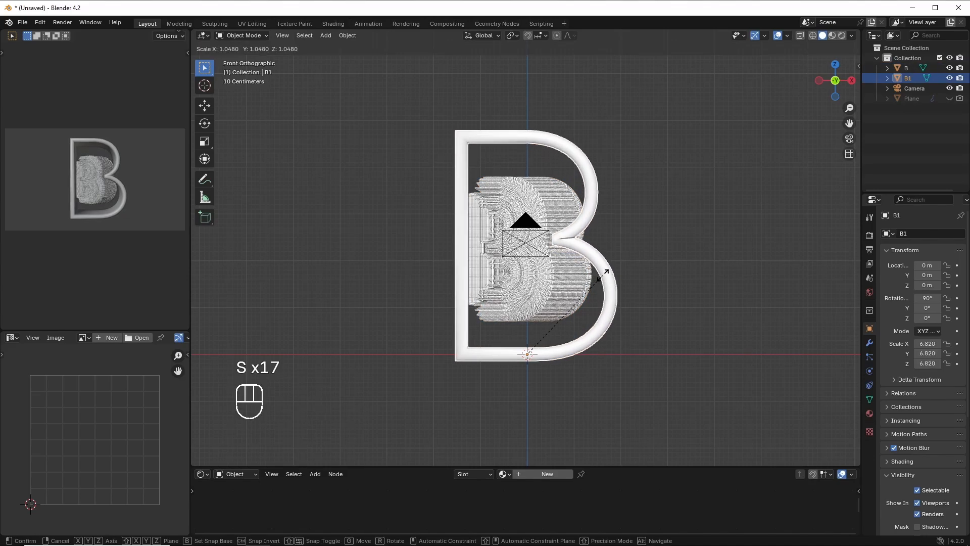
pyautogui.press('x')
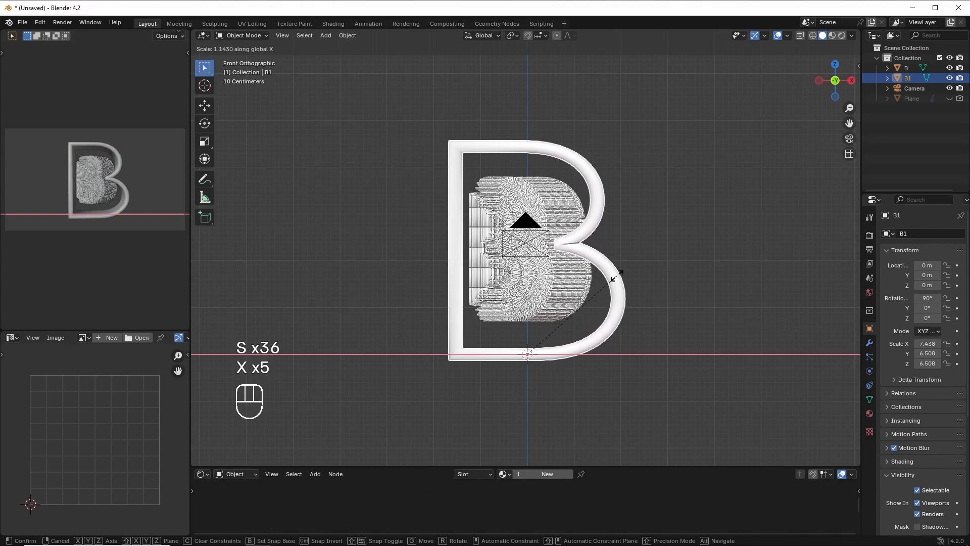
pyautogui.click(630, 275)
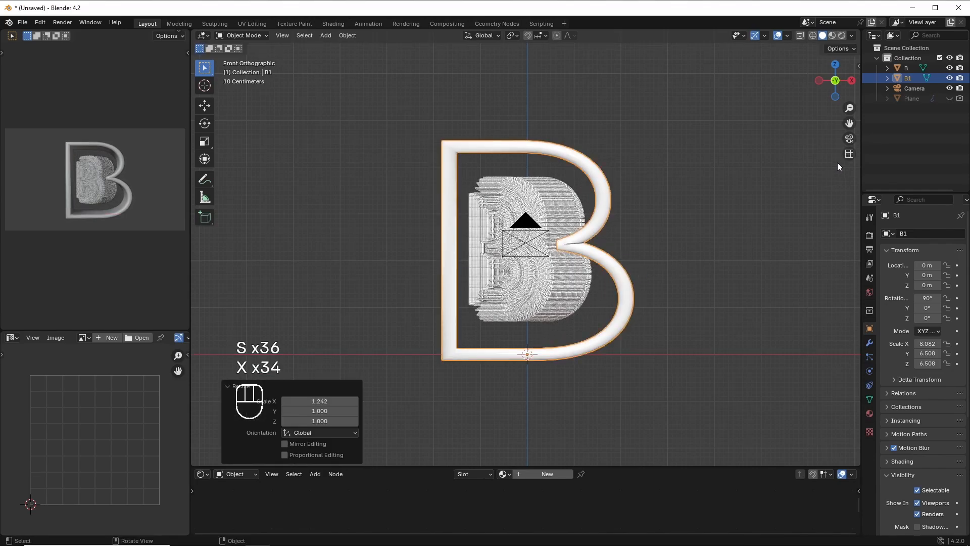
# Step: Scale B1 along the global Y axis by about 0.323 to make the outline frame shallower
pyautogui.moveTo(835, 82)
pyautogui.mouseDown()
pyautogui.moveTo(824, 76)
pyautogui.moveTo(838, 96)
pyautogui.moveTo(838, 86)
pyautogui.mouseUp()
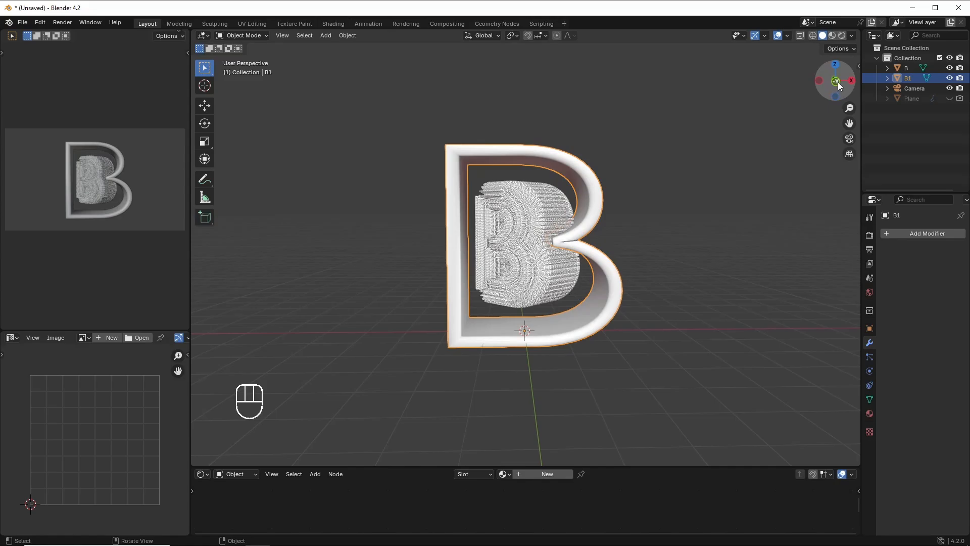
pyautogui.moveTo(838, 82); pyautogui.dragTo(793, 84)
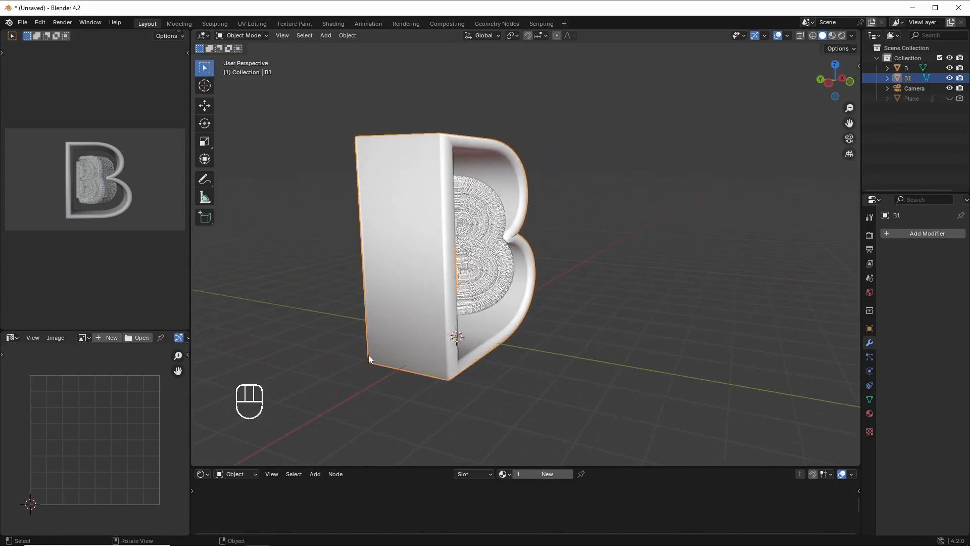
pyautogui.press('s')
pyautogui.press('y')
pyautogui.press('y')
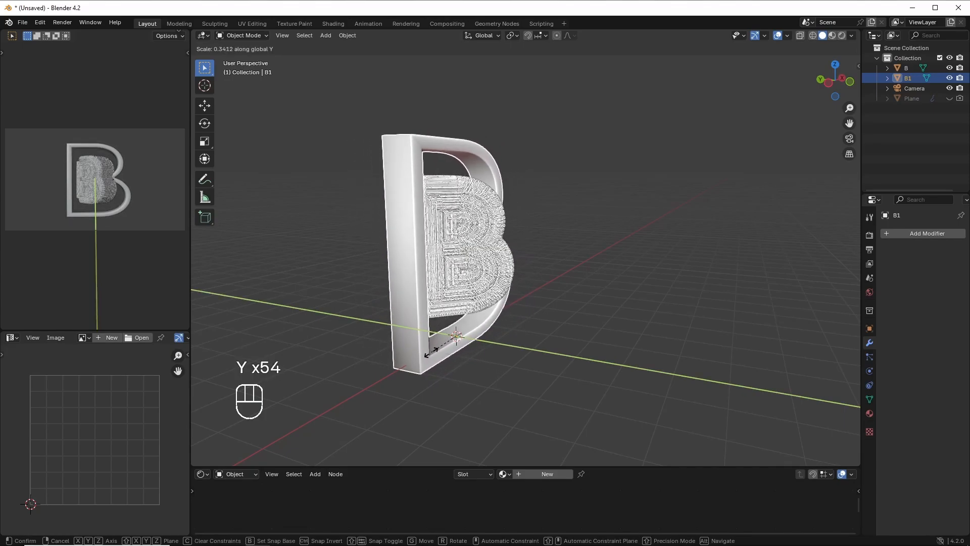
pyautogui.click(484, 347)
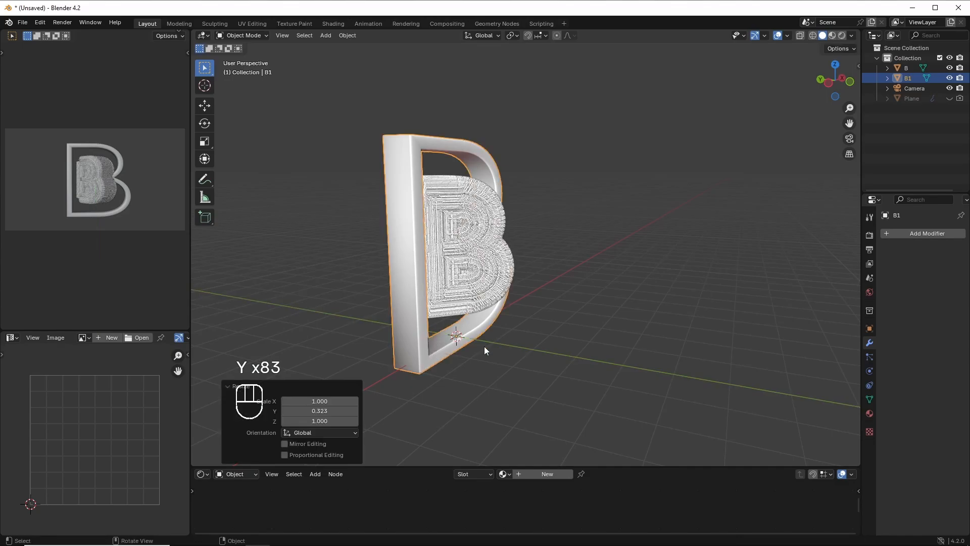
# Step: Add a Simple Deform modifier to B1 that twists it around the Y axis by -16.1°
pyautogui.moveTo(837, 80); pyautogui.dragTo(808, 120)
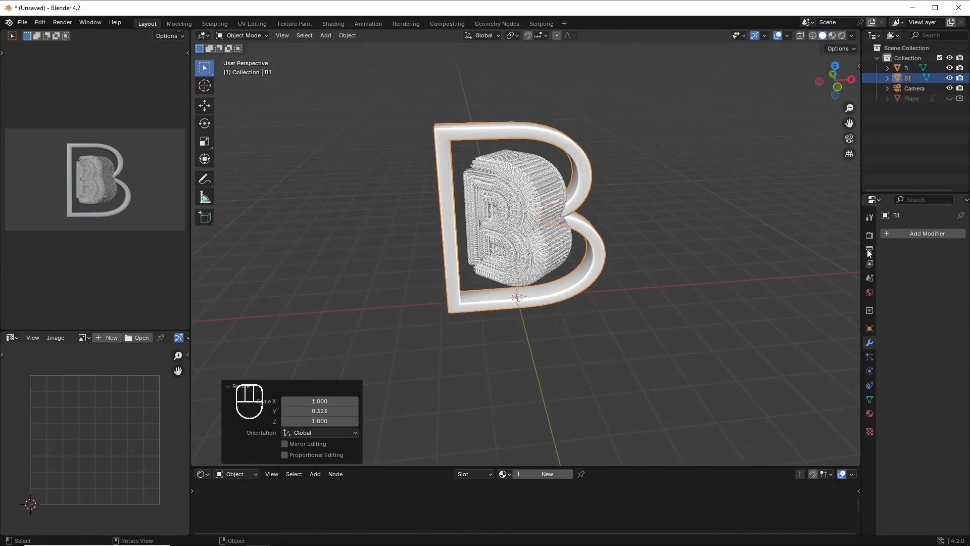
pyautogui.click(923, 233)
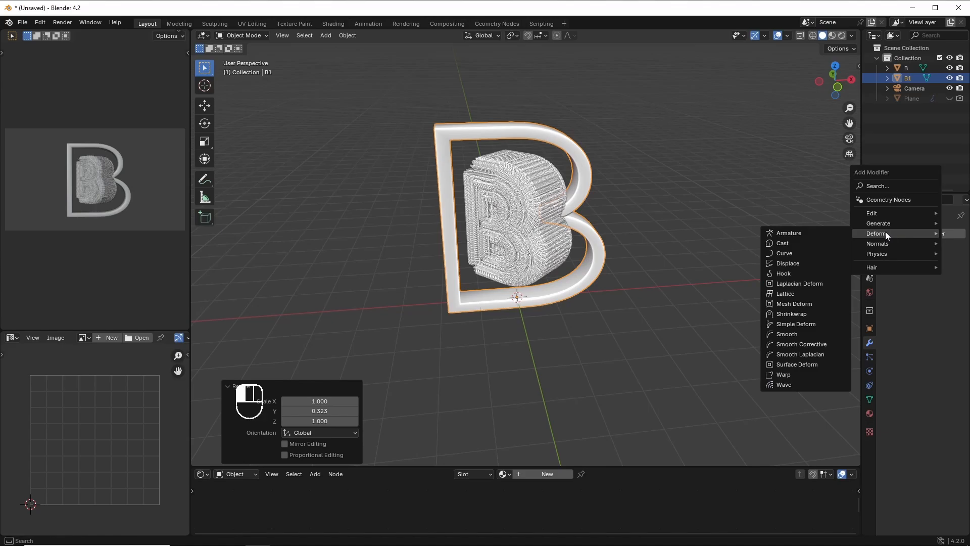
pyautogui.click(805, 325)
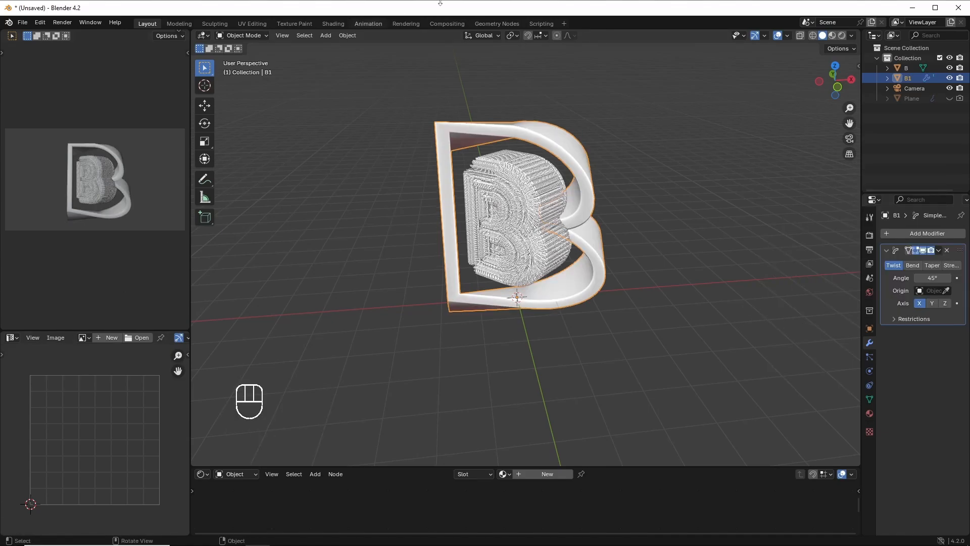
pyautogui.moveTo(847, 86); pyautogui.dragTo(808, 91)
pyautogui.click(933, 303)
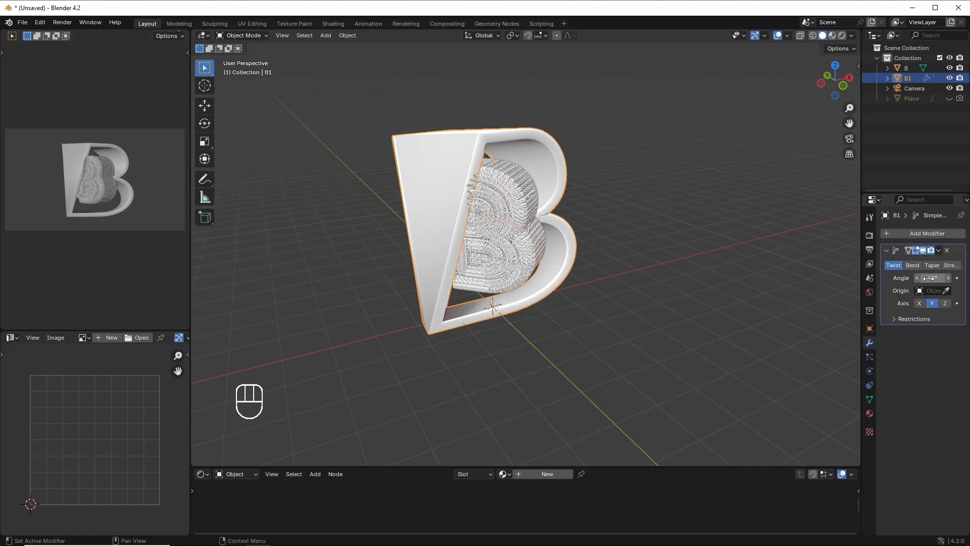
pyautogui.moveTo(933, 279); pyautogui.dragTo(883, 278)
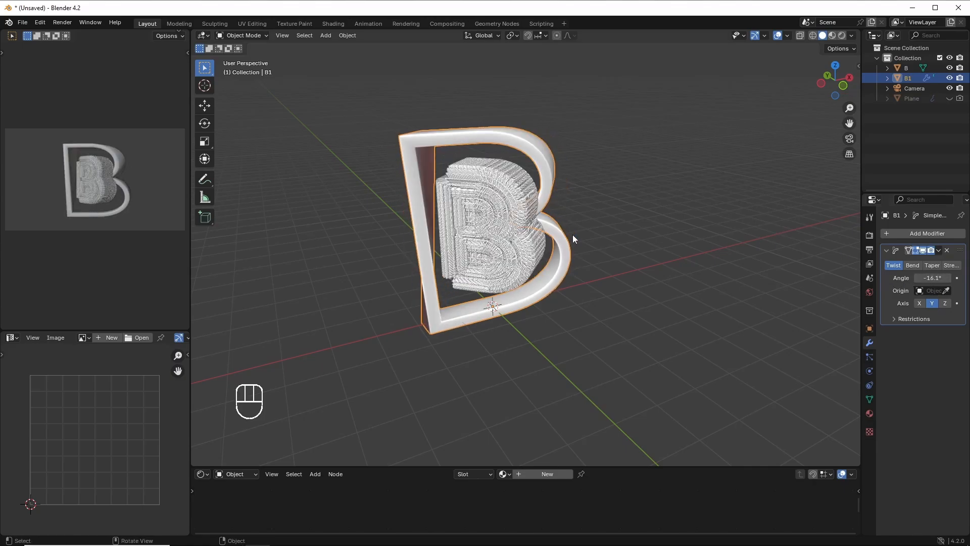
# Step: Add a second Simple Deform modifier to B1, set to Bend around the Y axis with an angle of 47.4°
pyautogui.click(935, 233)
pyautogui.moveTo(935, 233)
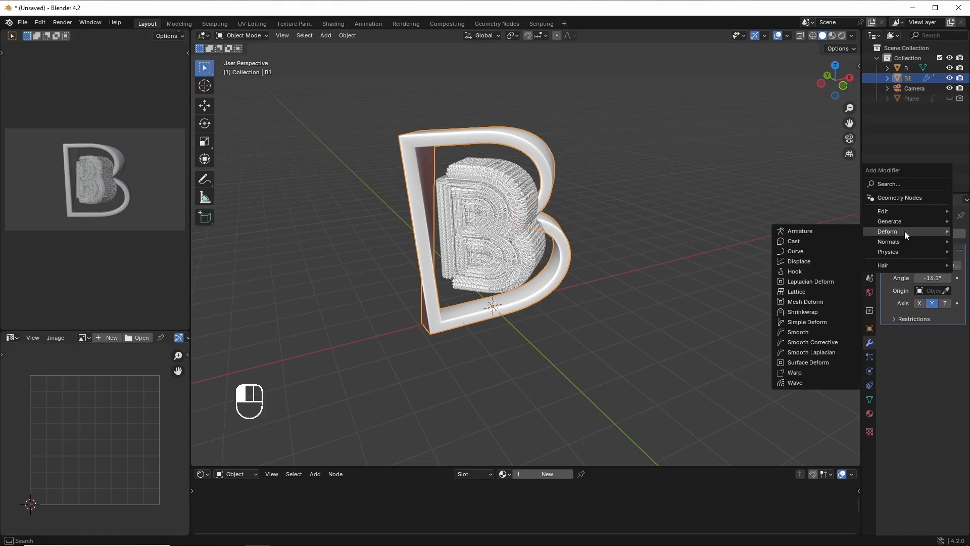
pyautogui.click(814, 323)
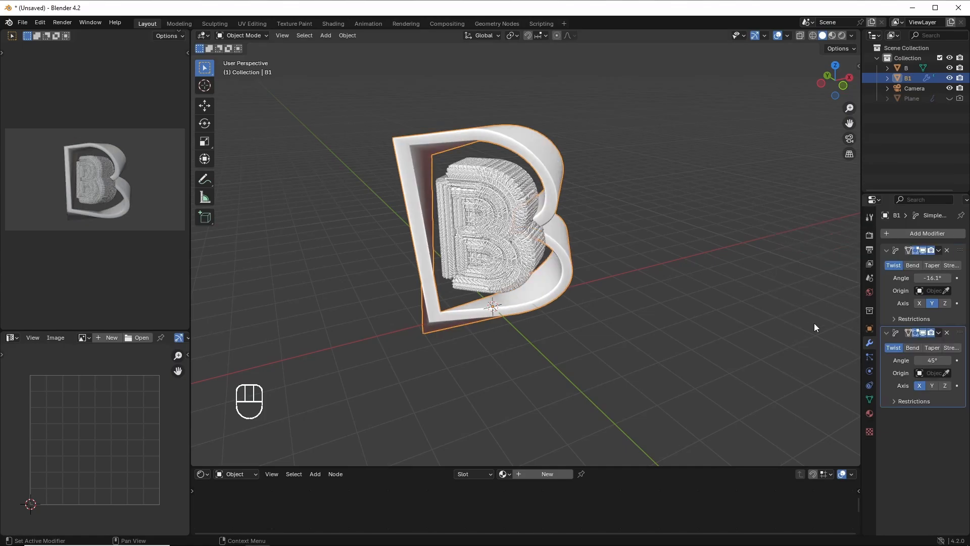
pyautogui.click(914, 347)
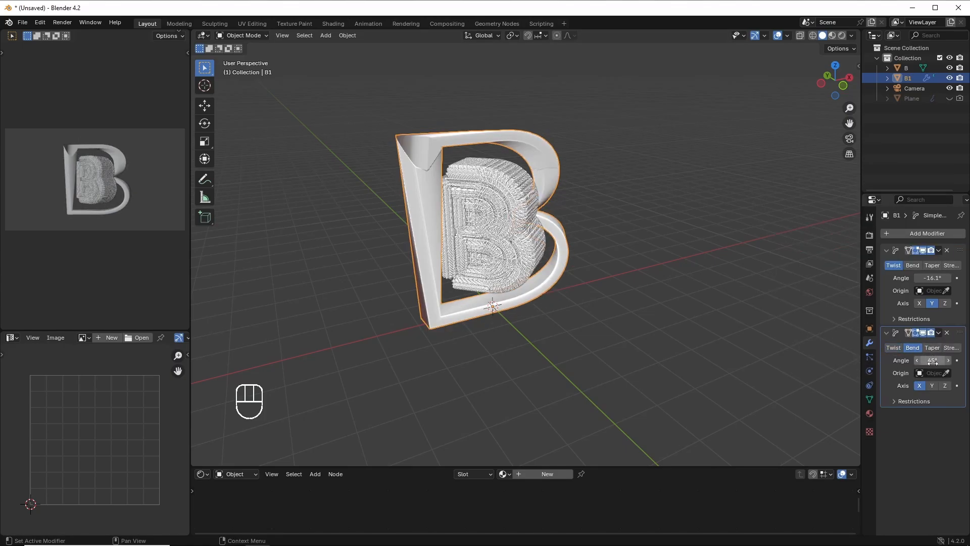
pyautogui.moveTo(932, 361); pyautogui.dragTo(860, 362)
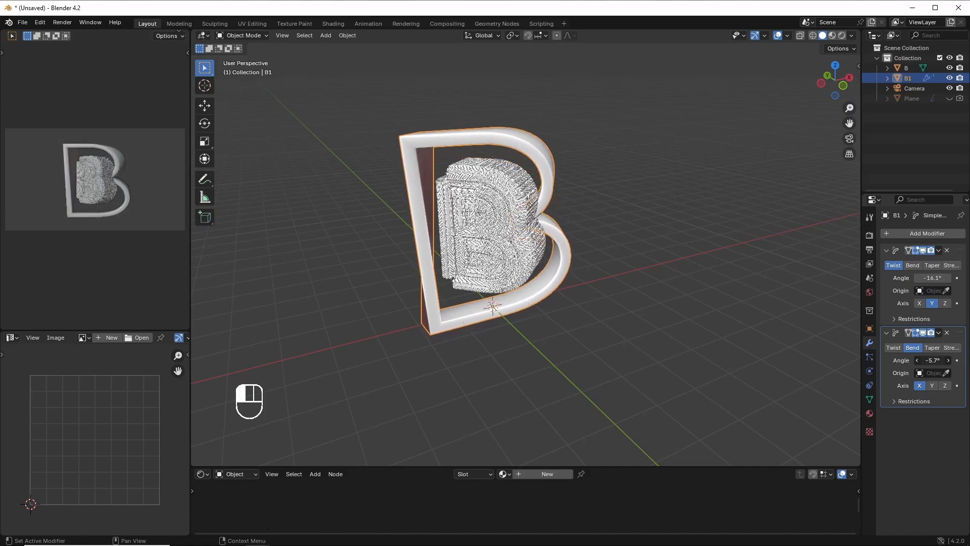
pyautogui.click(931, 386)
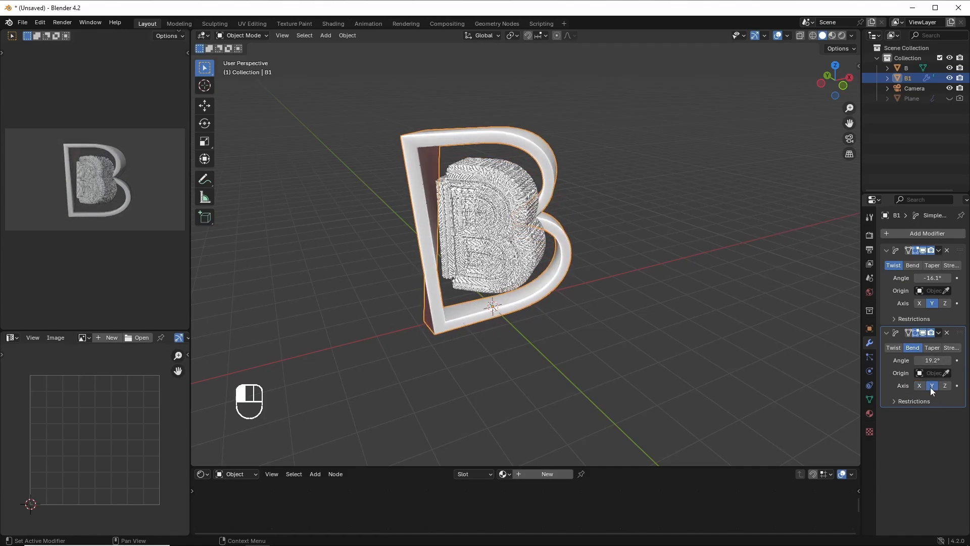
pyautogui.moveTo(931, 360); pyautogui.dragTo(938, 360)
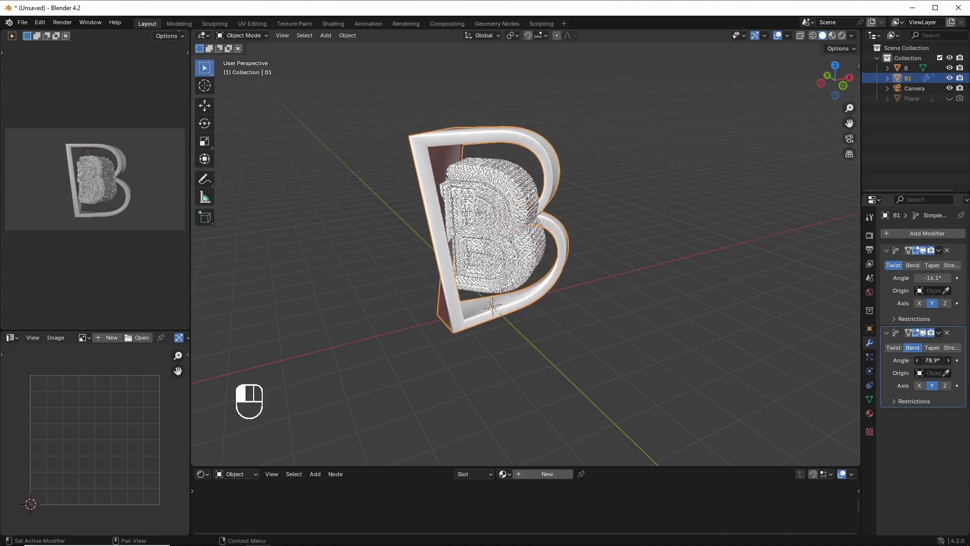
pyautogui.moveTo(933, 360); pyautogui.dragTo(935, 361)
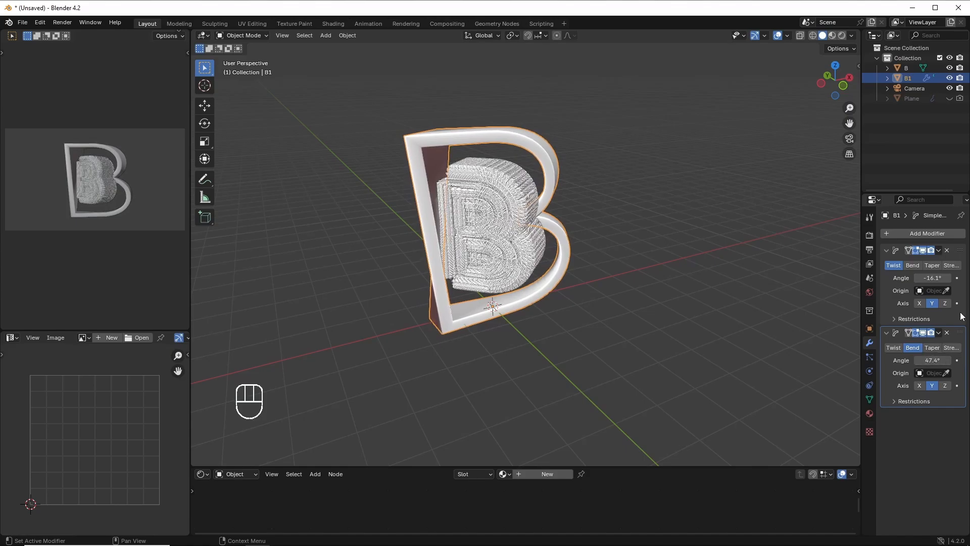
# Step: Set B1's twist angle to 29.8° and its bend angle to -79°
pyautogui.moveTo(932, 278); pyautogui.dragTo(953, 277)
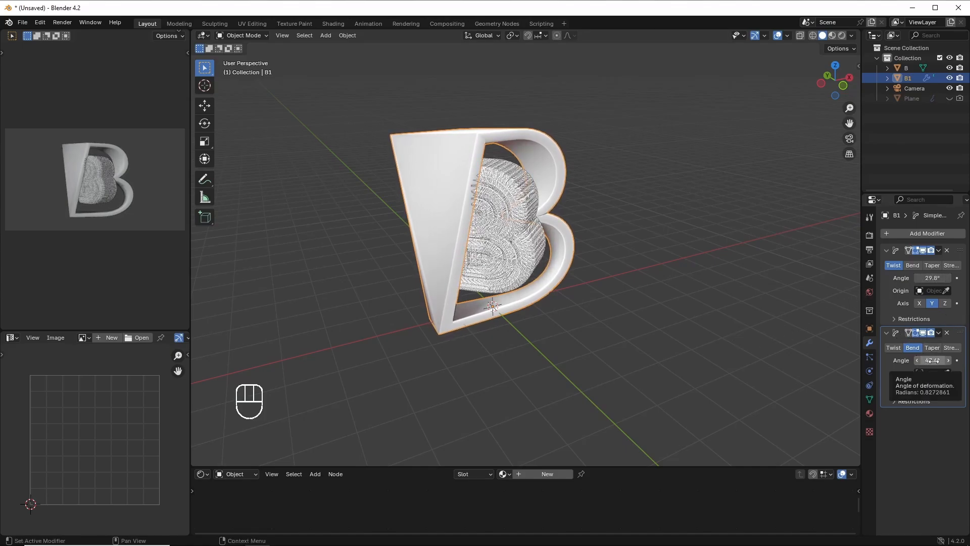
pyautogui.moveTo(932, 361)
pyautogui.mouseDown()
pyautogui.moveTo(875, 360)
pyautogui.moveTo(932, 362)
pyautogui.mouseUp()
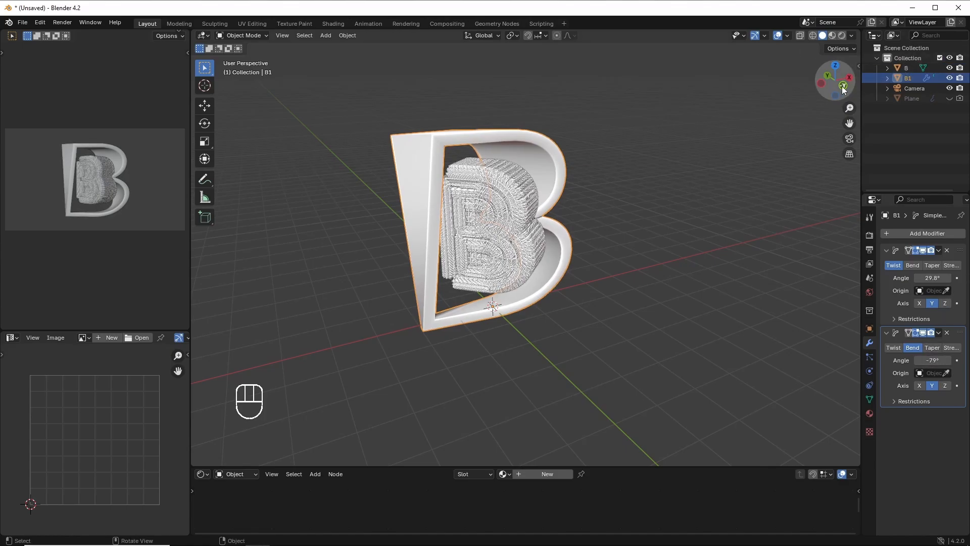
# Step: Widen the deformed B1 outline by scaling it along the global X axis by about 1.261
pyautogui.moveTo(843, 90)
pyautogui.mouseDown()
pyautogui.moveTo(859, 76)
pyautogui.moveTo(850, 80)
pyautogui.mouseUp()
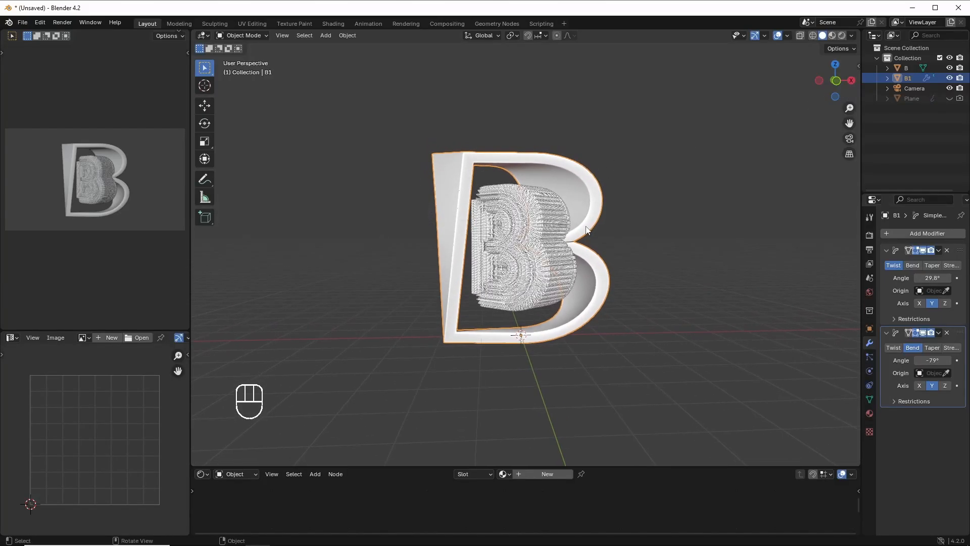
pyautogui.press('s')
pyautogui.press('x')
pyautogui.press('x')
pyautogui.press('x')
pyautogui.press('x')
pyautogui.press('x')
pyautogui.press('x')
pyautogui.press('x')
pyautogui.press('x')
pyautogui.press('x')
pyautogui.press('x')
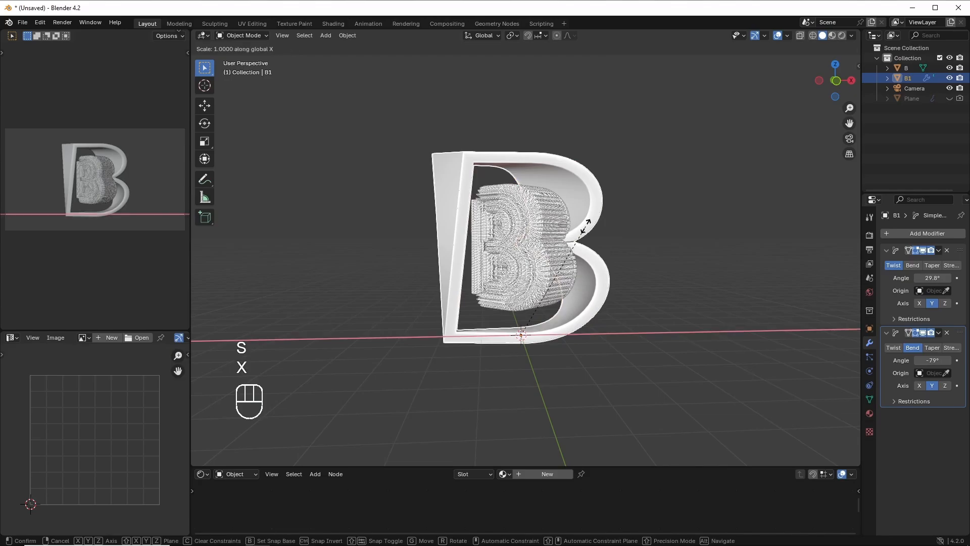
pyautogui.press('x')
pyautogui.press('x')
pyautogui.press('x')
pyautogui.press('x')
pyautogui.press('x')
pyautogui.press('x')
pyautogui.press('x')
pyautogui.press('x')
pyautogui.press('x')
pyautogui.press('x')
pyautogui.press('x')
pyautogui.press('x')
pyautogui.press('x')
pyautogui.press('x')
pyautogui.press('x')
pyautogui.press('x')
pyautogui.press('x')
pyautogui.press('x')
pyautogui.press('x')
pyautogui.press('x')
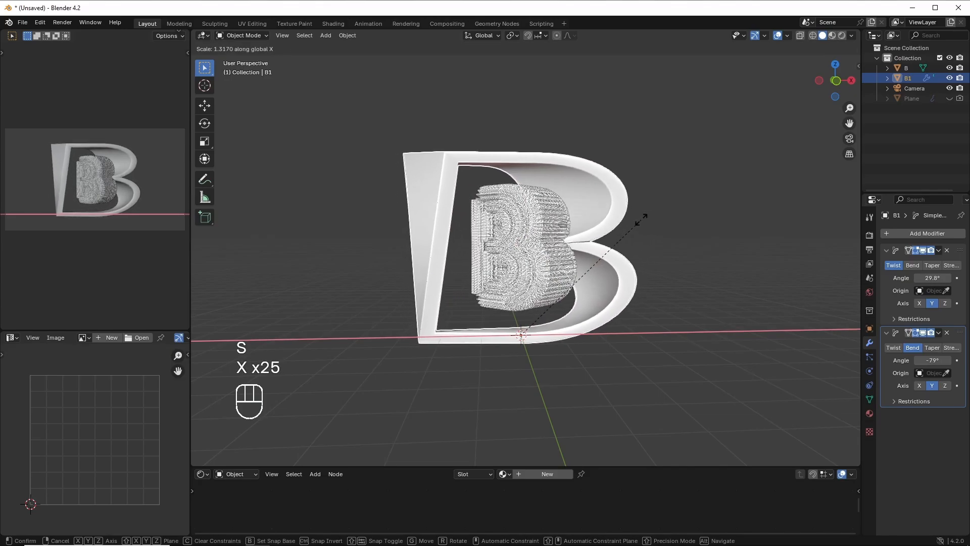
pyautogui.click(630, 221)
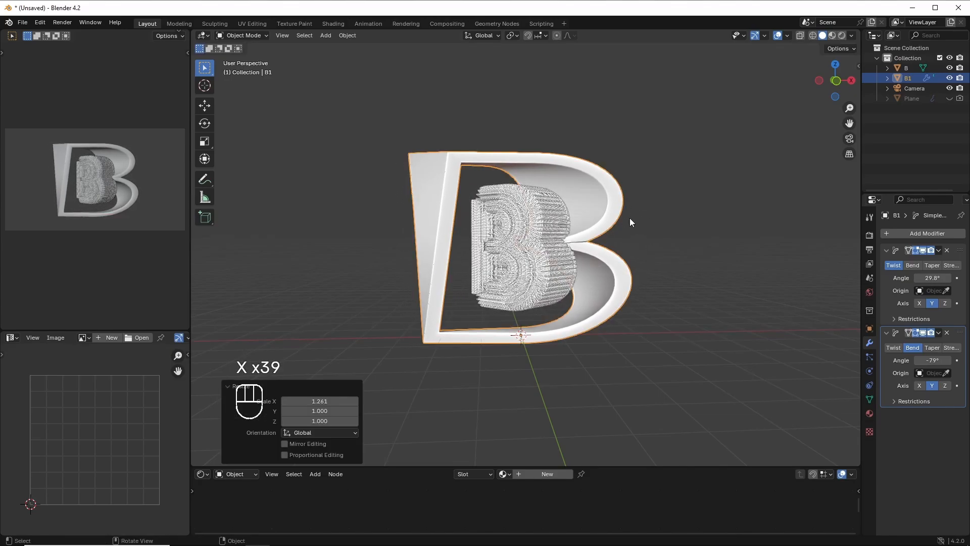
# Step: Move the inner object B about -0.474 m along the global X axis
pyautogui.click(511, 197)
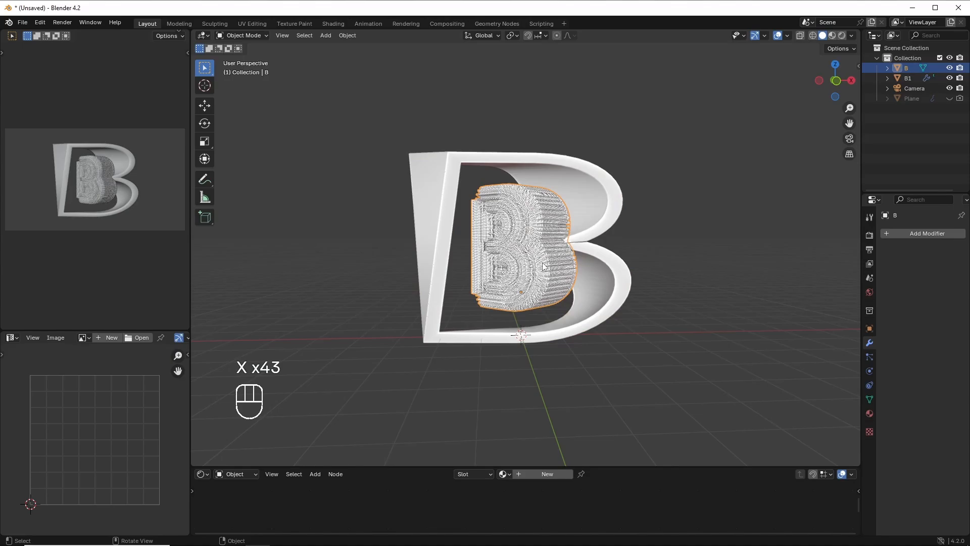
pyautogui.press('g')
pyautogui.press('x')
pyautogui.press('x')
pyautogui.press('x')
pyautogui.press('x')
pyautogui.press('x')
pyautogui.press('x')
pyautogui.press('x')
pyautogui.press('x')
pyautogui.press('x')
pyautogui.press('x')
pyautogui.press('x')
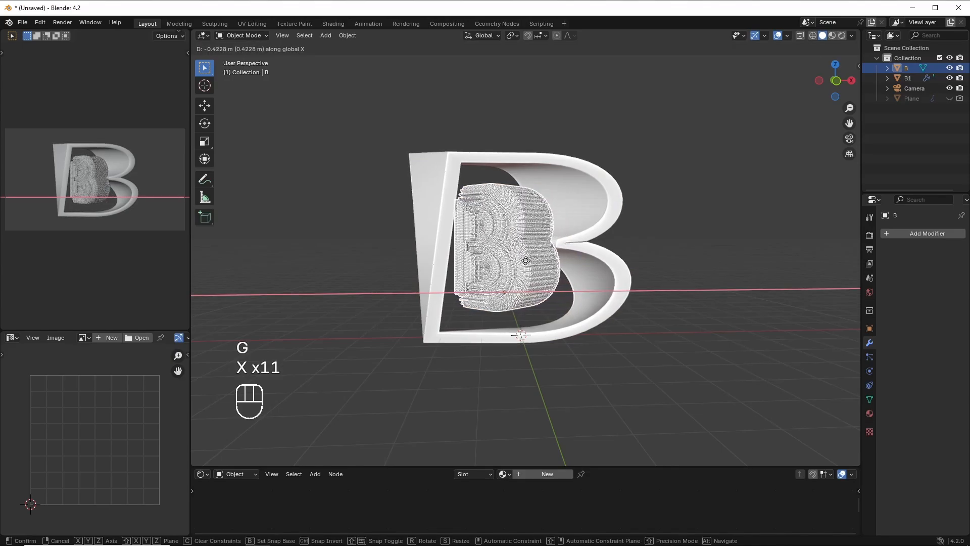
pyautogui.press('x')
pyautogui.press('x')
pyautogui.press('x')
pyautogui.press('x')
pyautogui.press('x')
pyautogui.press('x')
pyautogui.press('x')
pyautogui.press('x')
pyautogui.press('x')
pyautogui.press('x')
pyautogui.press('x')
pyautogui.press('x')
pyautogui.press('x')
pyautogui.press('x')
pyautogui.press('x')
pyautogui.press('x')
pyautogui.press('x')
pyautogui.press('x')
pyautogui.press('x')
pyautogui.press('x')
pyautogui.click(525, 264)
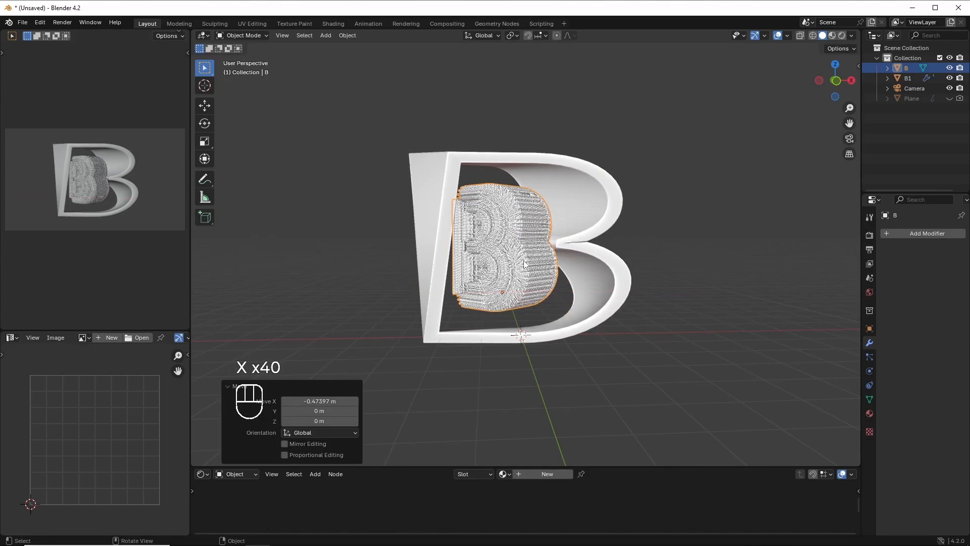
pyautogui.press('x')
pyautogui.press('x')
pyautogui.press('x')
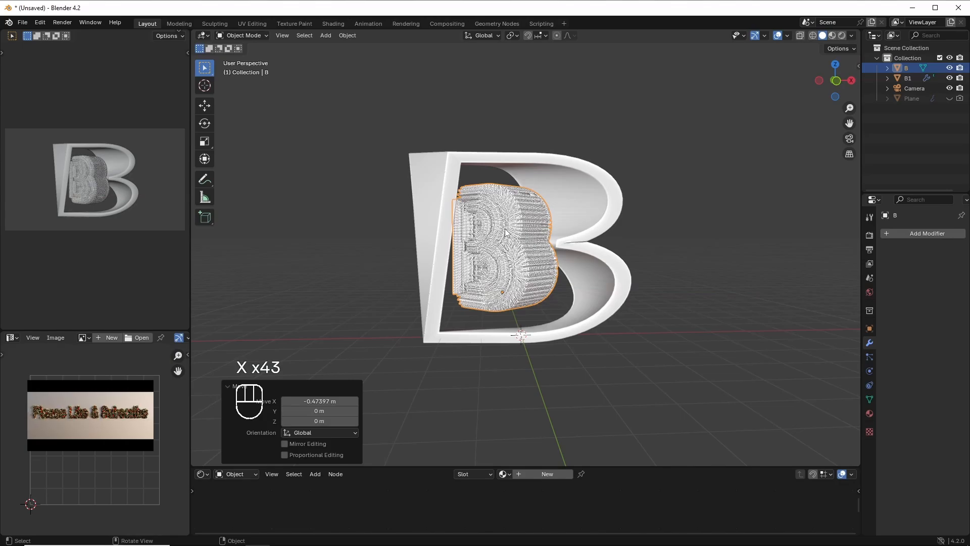
# Step: Stretch object B along the global Z axis by a factor of about 1.303
pyautogui.press('s')
pyautogui.press('z')
pyautogui.press('s')
pyautogui.press('s')
pyautogui.press('s')
pyautogui.press('s')
pyautogui.press('s')
pyautogui.press('s')
pyautogui.press('s')
pyautogui.press('s')
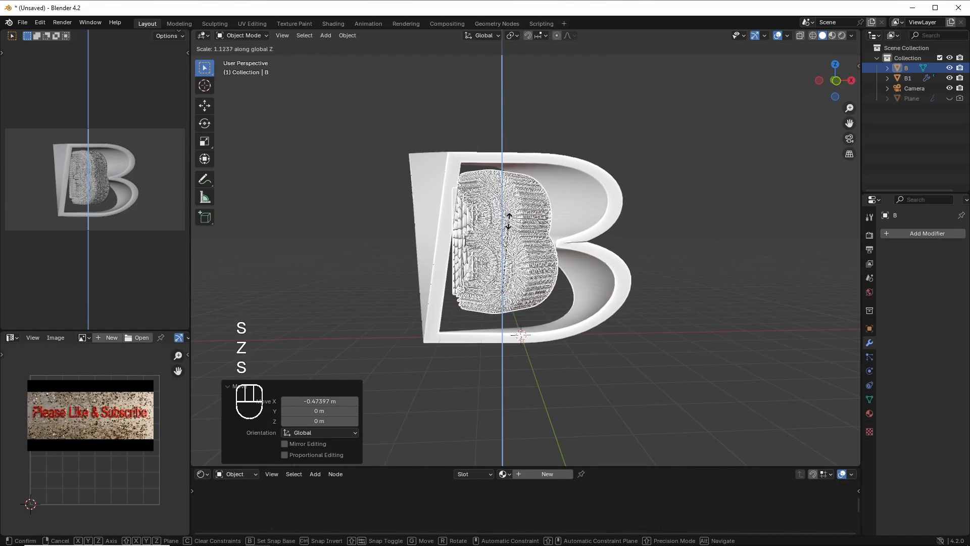
pyautogui.press('s')
pyautogui.press('s')
pyautogui.press('s')
pyautogui.press('s')
pyautogui.press('s')
pyautogui.press('s')
pyautogui.press('s')
pyautogui.press('s')
pyautogui.press('s')
pyautogui.press('s')
pyautogui.press('s')
pyautogui.press('s')
pyautogui.press('s')
pyautogui.press('s')
pyautogui.press('s')
pyautogui.press('s')
pyautogui.press('s')
pyautogui.press('s')
pyautogui.press('s')
pyautogui.press('s')
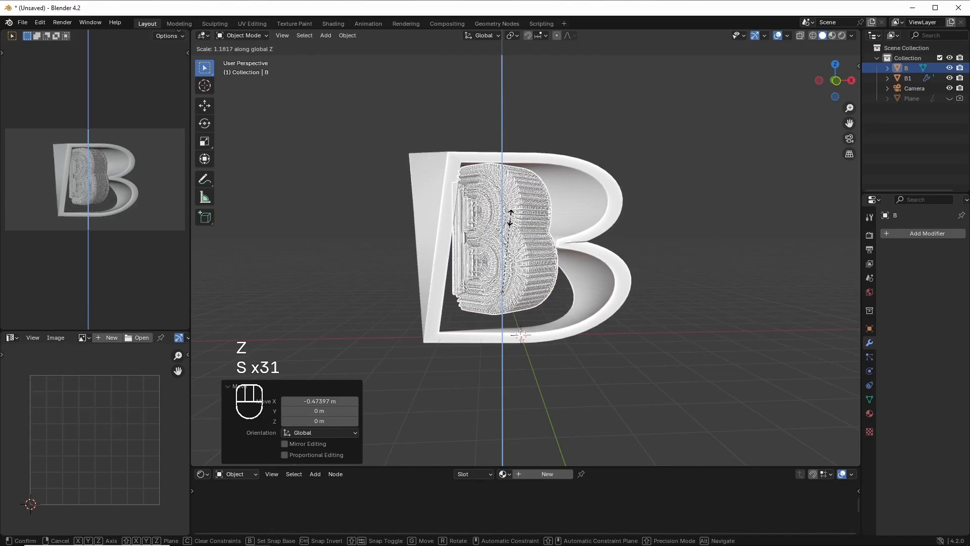
pyautogui.press('s')
pyautogui.press('s')
pyautogui.press('s')
pyautogui.press('s')
pyautogui.press('s')
pyautogui.press('s')
pyautogui.press('s')
pyautogui.press('s')
pyautogui.press('s')
pyautogui.press('s')
pyautogui.press('s')
pyautogui.press('s')
pyautogui.press('s')
pyautogui.press('s')
pyautogui.press('s')
pyautogui.press('s')
pyautogui.press('s')
pyautogui.press('s')
pyautogui.press('s')
pyautogui.press('s')
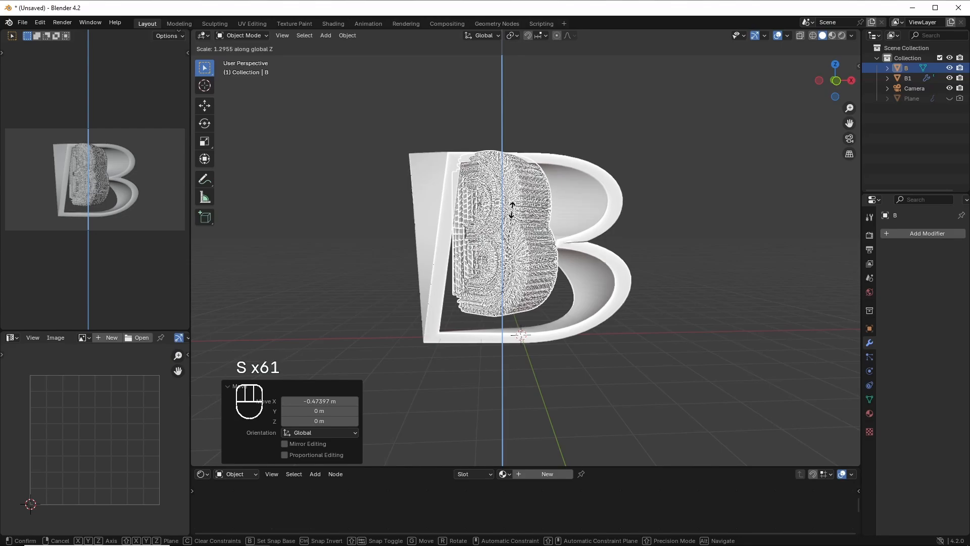
pyautogui.click(513, 214)
pyautogui.press('s')
pyautogui.press('s')
pyautogui.press('s')
# Step: Move object B about -0.334 m along the global Z axis and set its Z rotation to -23°
pyautogui.press('g')
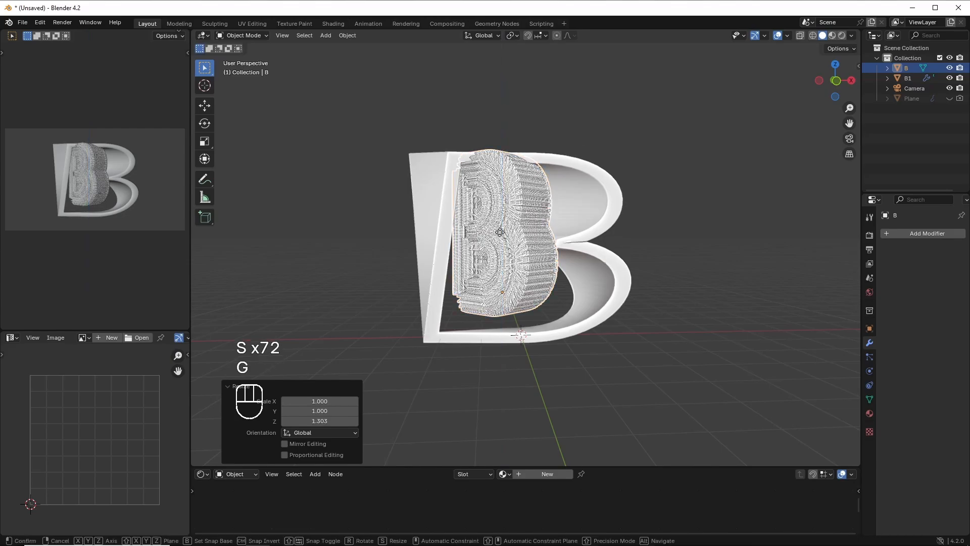
pyautogui.press('g')
pyautogui.press('g')
pyautogui.press('z')
pyautogui.press('z')
pyautogui.press('z')
pyautogui.press('z')
pyautogui.press('z')
pyautogui.press('z')
pyautogui.press('z')
pyautogui.press('z')
pyautogui.press('z')
pyautogui.press('z')
pyautogui.press('z')
pyautogui.press('z')
pyautogui.press('z')
pyautogui.press('z')
pyautogui.press('z')
pyautogui.press('z')
pyautogui.press('z')
pyautogui.press('z')
pyautogui.press('z')
pyautogui.press('z')
pyautogui.press('z')
pyautogui.press('z')
pyautogui.press('z')
pyautogui.press('z')
pyautogui.press('z')
pyautogui.press('z')
pyautogui.press('z')
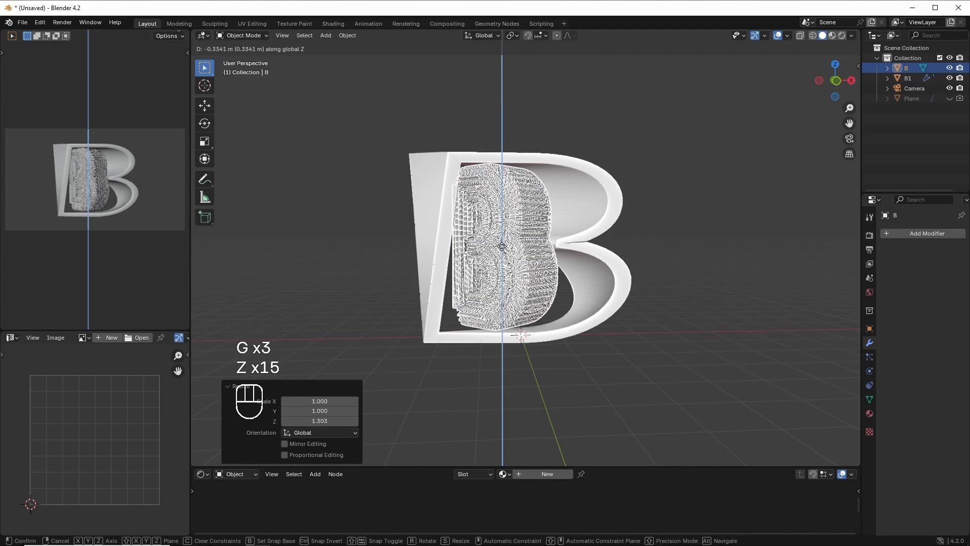
pyautogui.click(502, 245)
pyautogui.press('z')
pyautogui.press('z')
pyautogui.press('z')
pyautogui.press('z')
pyautogui.press('z')
pyautogui.press('z')
pyautogui.press('z')
pyautogui.press('z')
pyautogui.press('z')
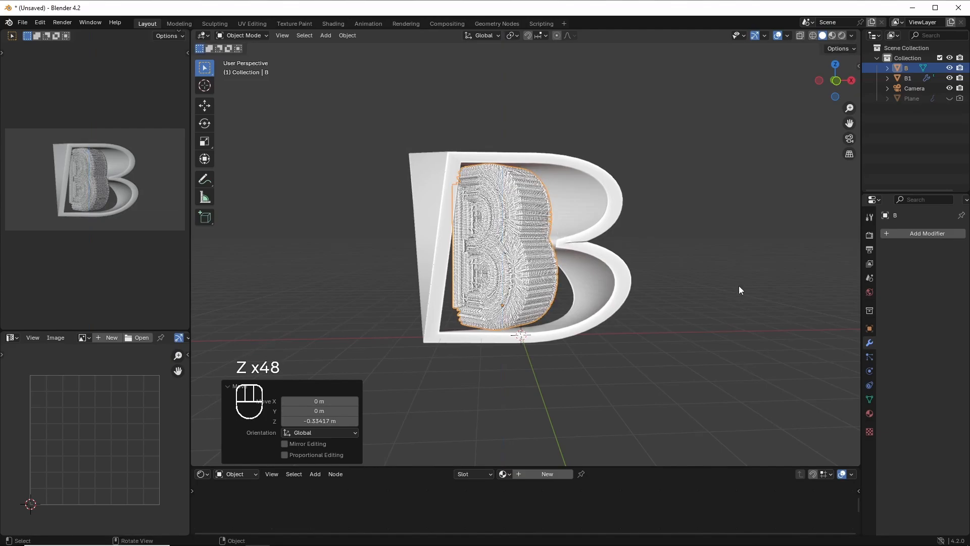
pyautogui.click(870, 329)
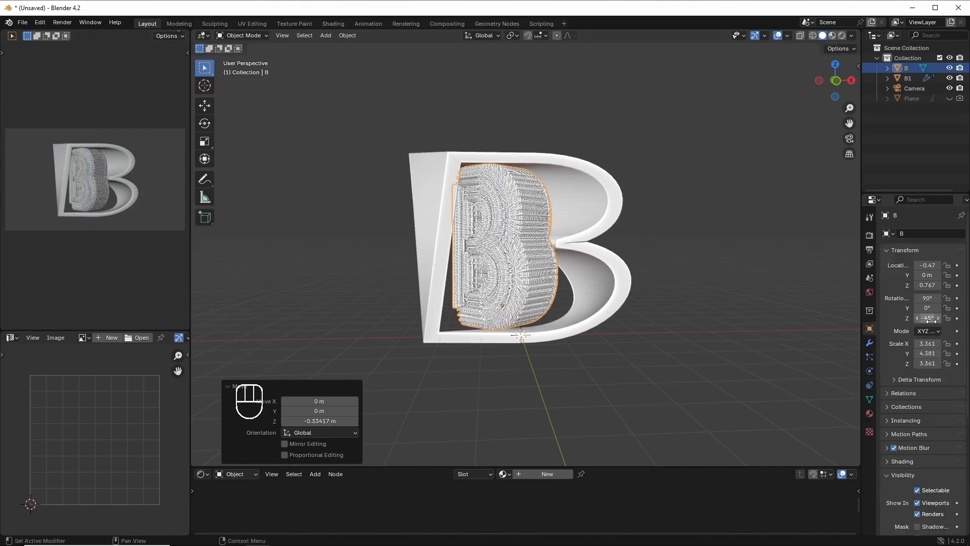
pyautogui.moveTo(927, 318)
pyautogui.mouseDown()
pyautogui.moveTo(962, 318)
pyautogui.moveTo(925, 318)
pyautogui.mouseUp()
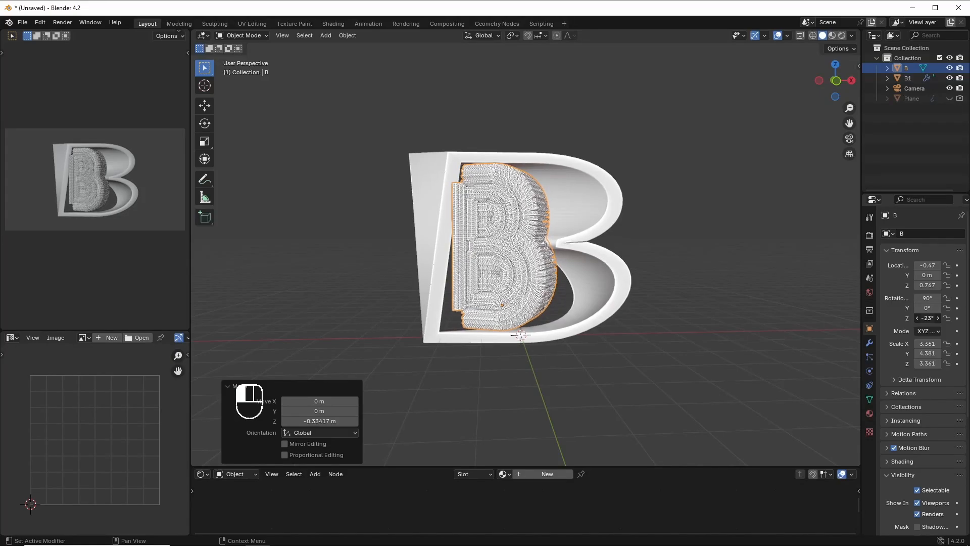
# Step: Widen the outline frame B1 by scaling it along the global X axis by about 1.166
pyautogui.click(440, 251)
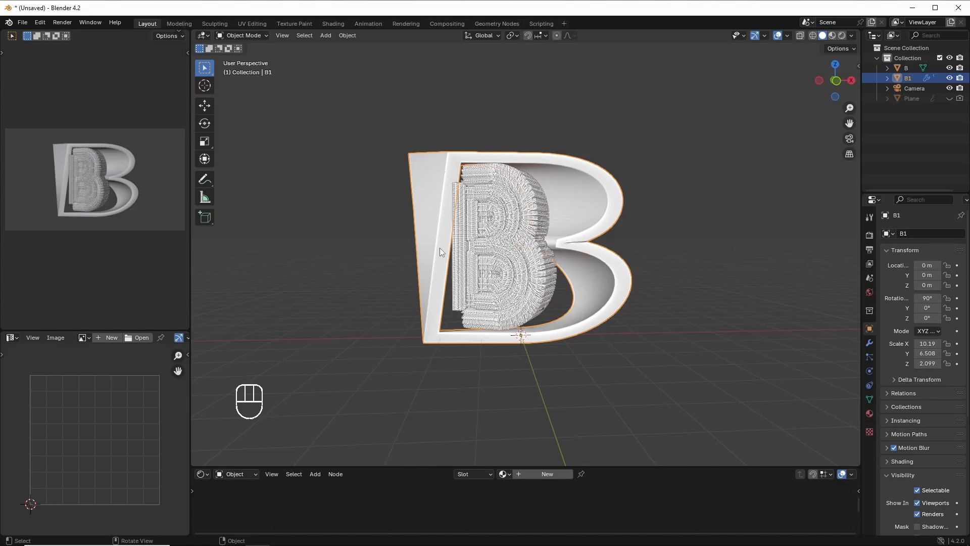
pyautogui.press('s')
pyautogui.press('x')
pyautogui.press('x')
pyautogui.press('x')
pyautogui.press('x')
pyautogui.press('x')
pyautogui.press('x')
pyautogui.press('x')
pyautogui.press('x')
pyautogui.press('x')
pyautogui.press('x')
pyautogui.press('x')
pyautogui.press('x')
pyautogui.press('x')
pyautogui.press('x')
pyautogui.press('x')
pyautogui.press('x')
pyautogui.press('x')
pyautogui.press('x')
pyautogui.press('x')
pyautogui.press('x')
pyautogui.press('x')
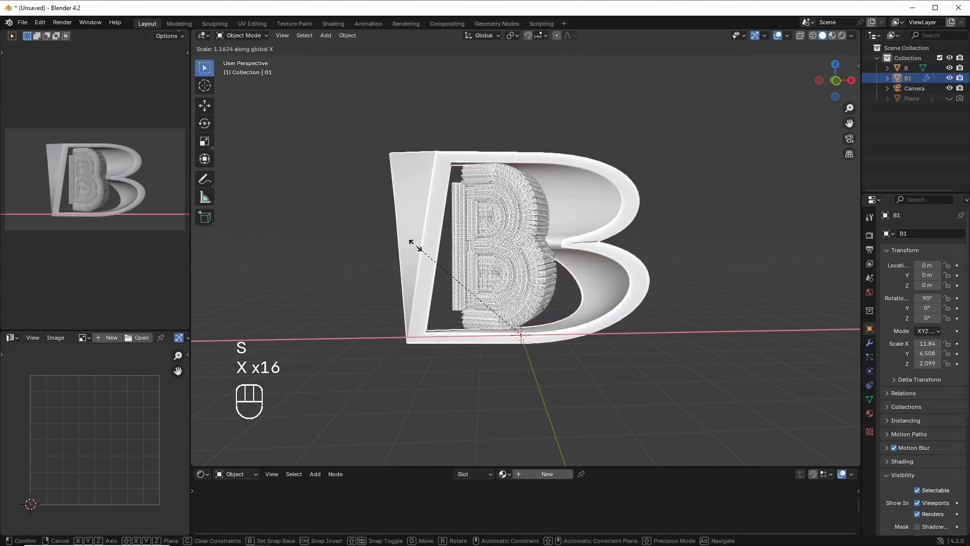
pyautogui.press('x')
pyautogui.press('x')
pyautogui.press('x')
pyautogui.press('x')
pyautogui.press('x')
pyautogui.press('x')
pyautogui.press('x')
pyautogui.press('x')
pyautogui.press('x')
pyautogui.press('x')
pyautogui.press('x')
pyautogui.press('x')
pyautogui.press('x')
pyautogui.press('x')
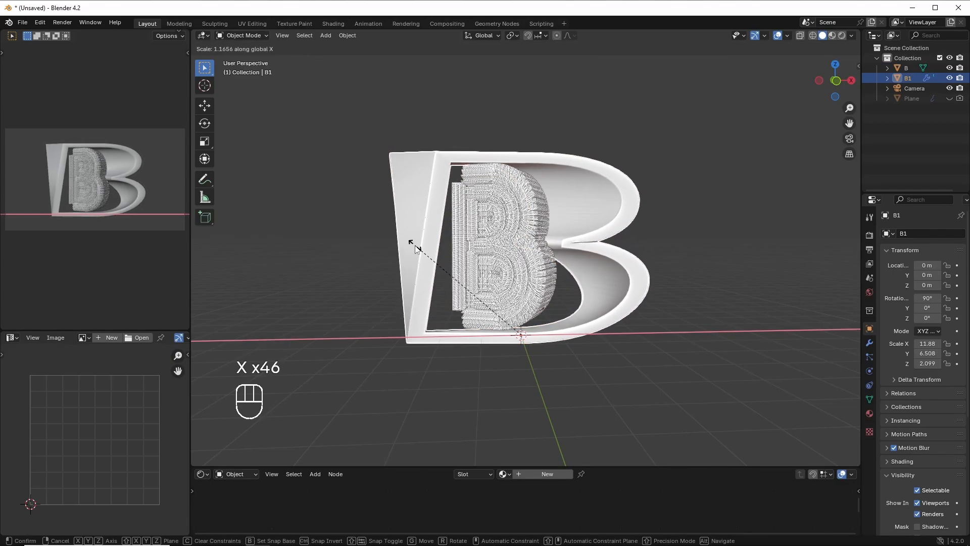
pyautogui.click(438, 235)
# Step: Stretch the outline frame B1 along the global Z axis by a factor of about 1.030
pyautogui.press('s')
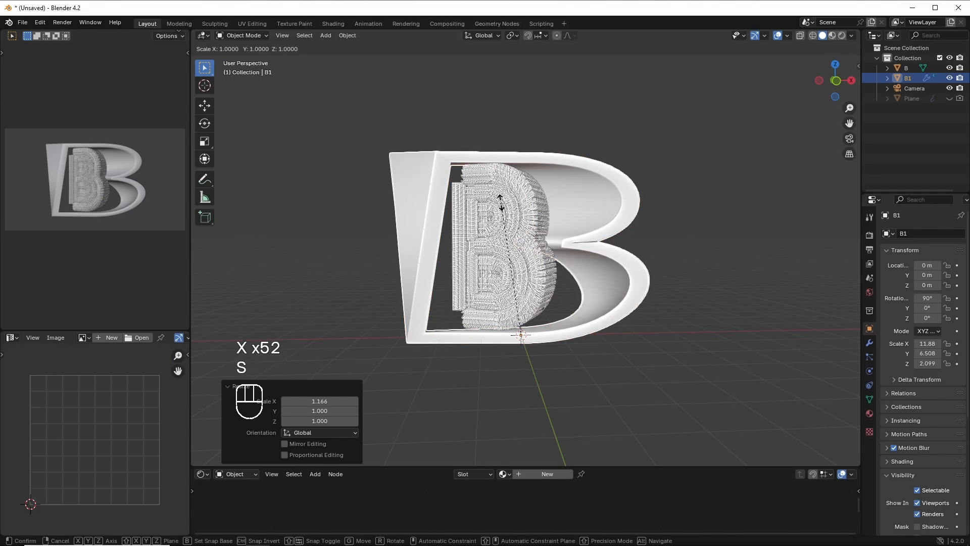
pyautogui.press('z')
pyautogui.press('z')
pyautogui.press('z')
pyautogui.press('z')
pyautogui.press('z')
pyautogui.press('z')
pyautogui.press('z')
pyautogui.press('z')
pyautogui.press('z')
pyautogui.press('z')
pyautogui.press('z')
pyautogui.press('z')
pyautogui.press('z')
pyautogui.press('z')
pyautogui.press('z')
pyautogui.press('z')
pyautogui.press('z')
pyautogui.press('z')
pyautogui.press('z')
pyautogui.press('z')
pyautogui.press('z')
pyautogui.press('z')
pyautogui.press('z')
pyautogui.press('z')
pyautogui.press('z')
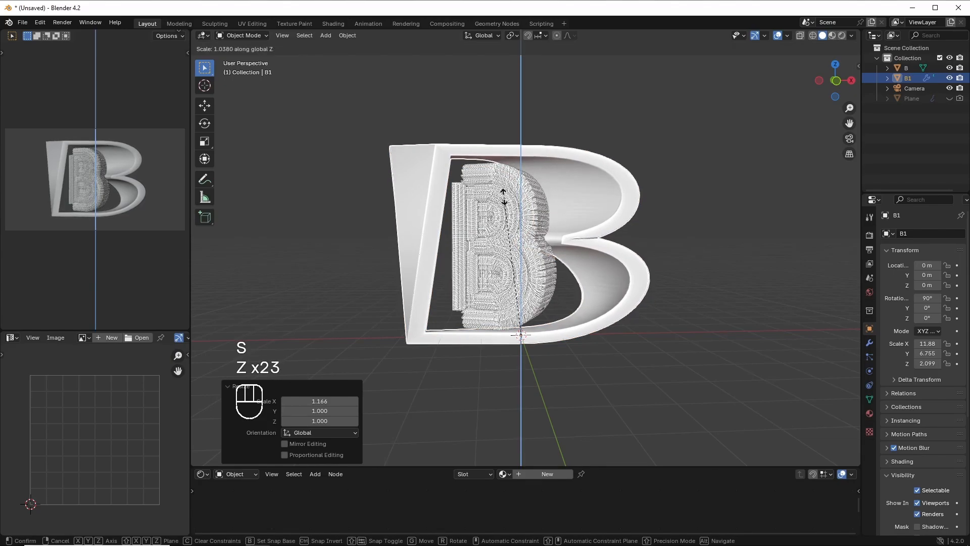
pyautogui.click(504, 199)
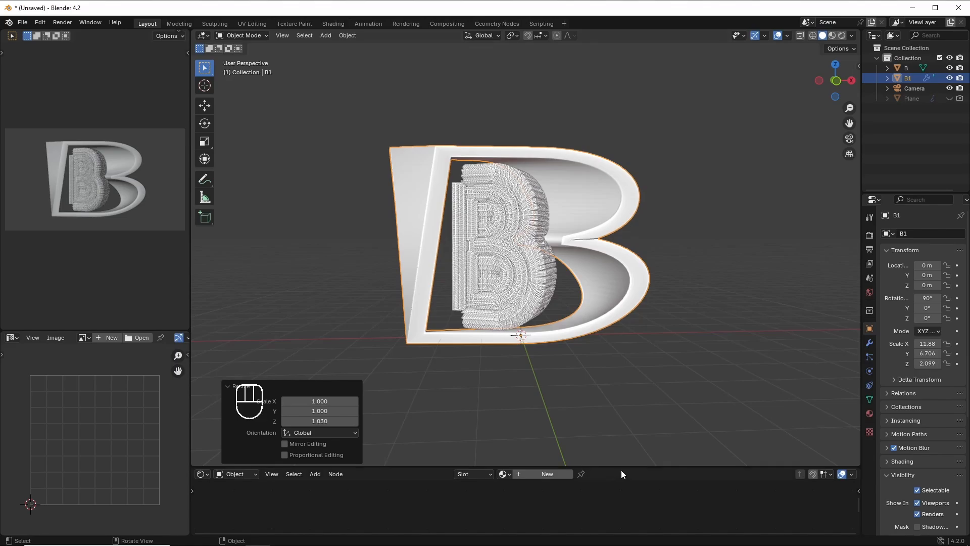
# Step: Give B1 a new material with roughness 0 and transmission weight 1, and show the main viewport in Material Preview shading
pyautogui.moveTo(622, 469); pyautogui.dragTo(637, 329)
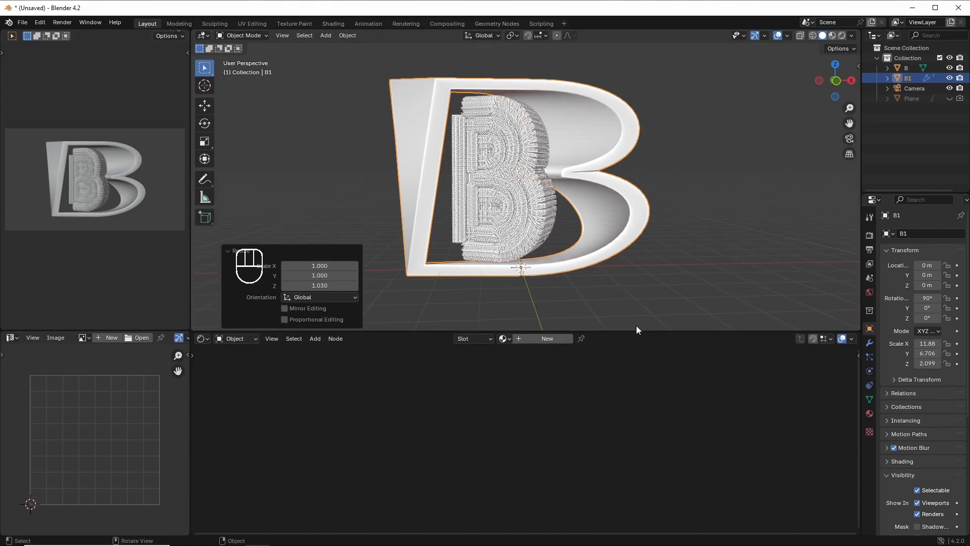
pyautogui.click(551, 338)
pyautogui.moveTo(491, 397); pyautogui.dragTo(618, 388, button='middle')
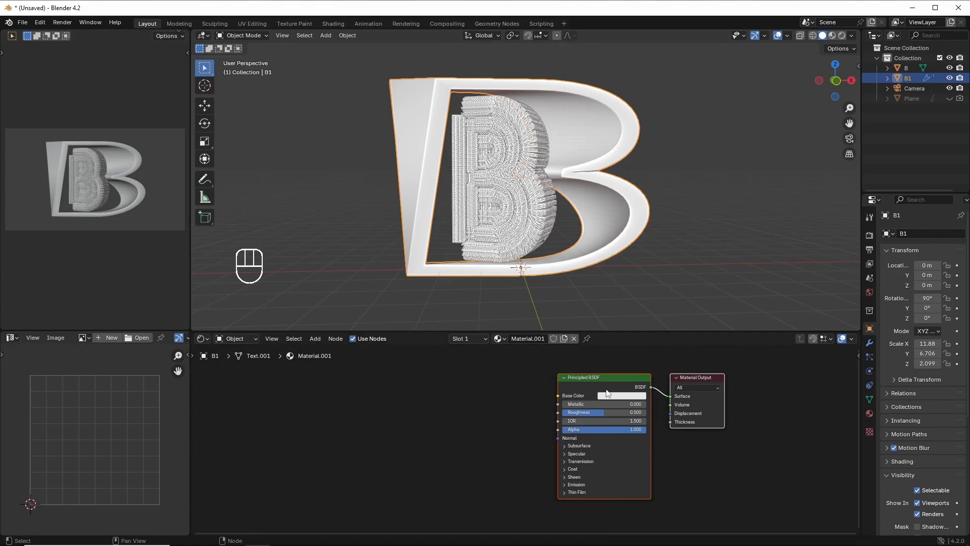
pyautogui.click(602, 411)
pyautogui.moveTo(603, 411); pyautogui.dragTo(545, 423)
pyautogui.click(565, 461)
pyautogui.moveTo(568, 472); pyautogui.dragTo(647, 471)
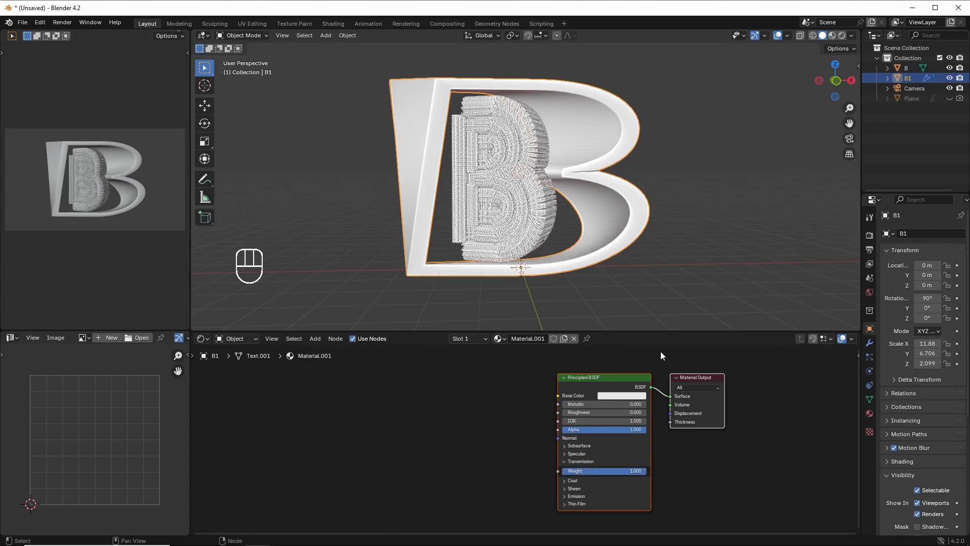
pyautogui.click(832, 34)
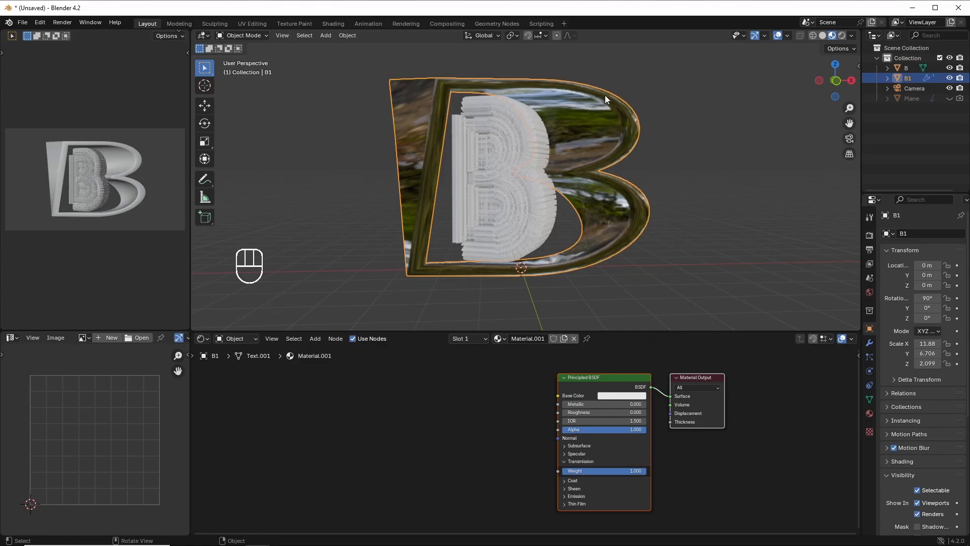
# Step: Give object B a new material with roughness 0.114 and a specular IOR level of 1.000
pyautogui.click(517, 133)
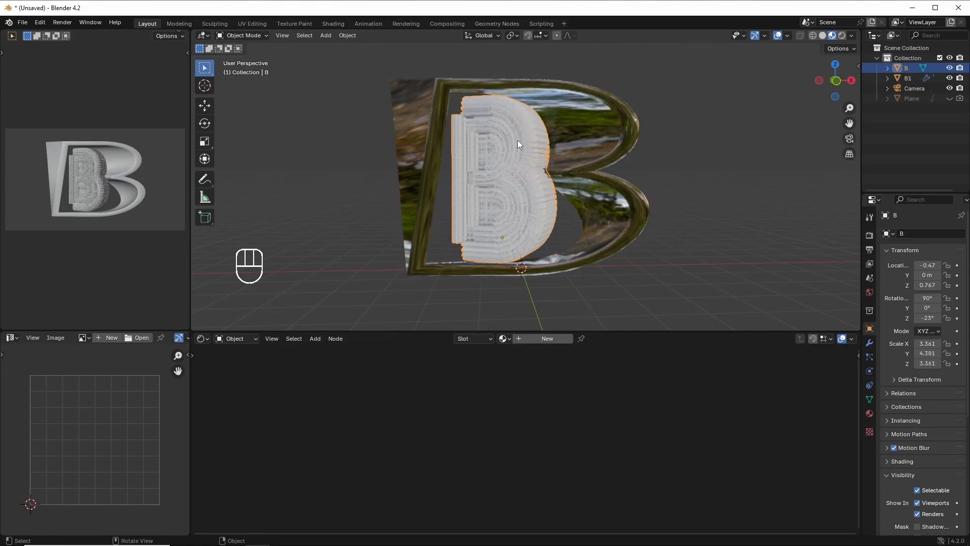
pyautogui.click(542, 339)
pyautogui.moveTo(498, 388); pyautogui.dragTo(629, 386)
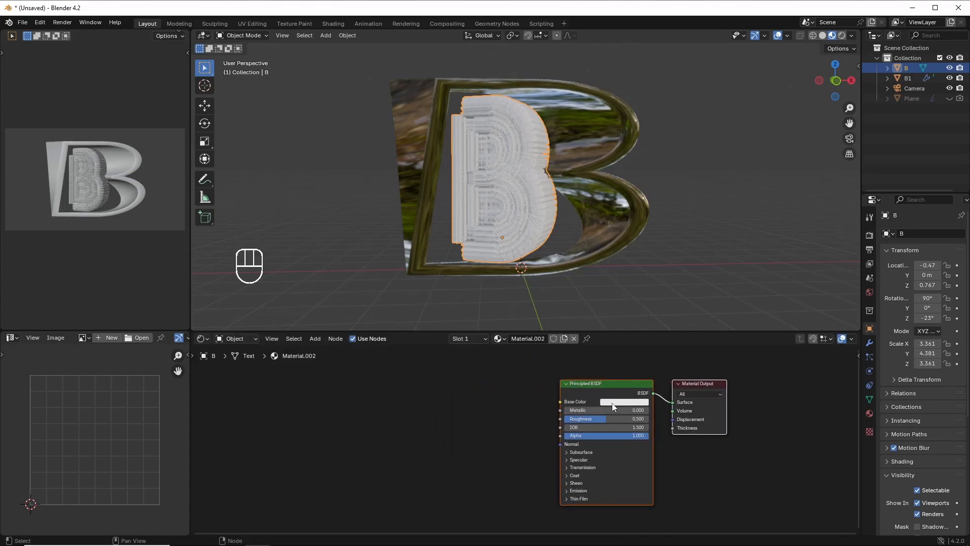
pyautogui.moveTo(599, 419); pyautogui.dragTo(574, 420)
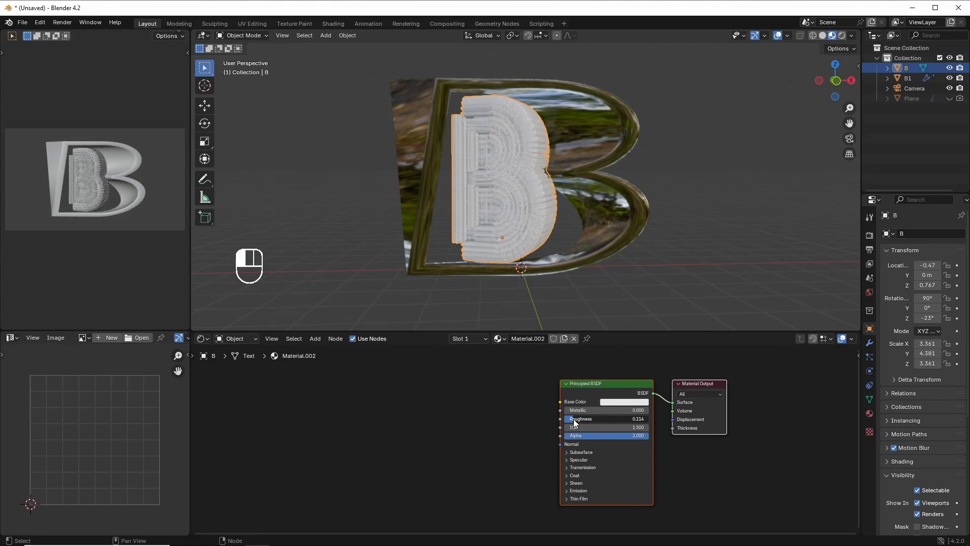
# Step: Switch the camera view to Rendered shading
pyautogui.click(150, 177)
pyautogui.press('z')
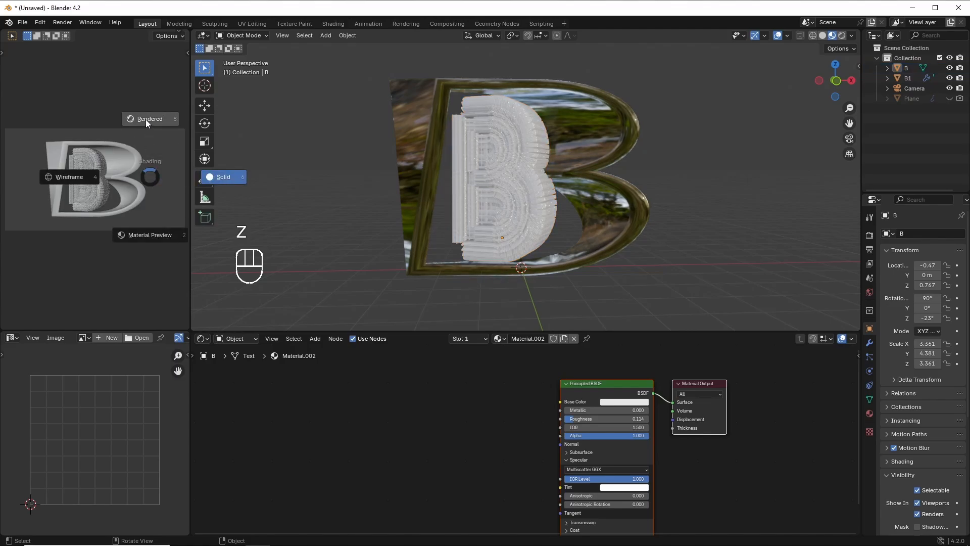
pyautogui.click(145, 119)
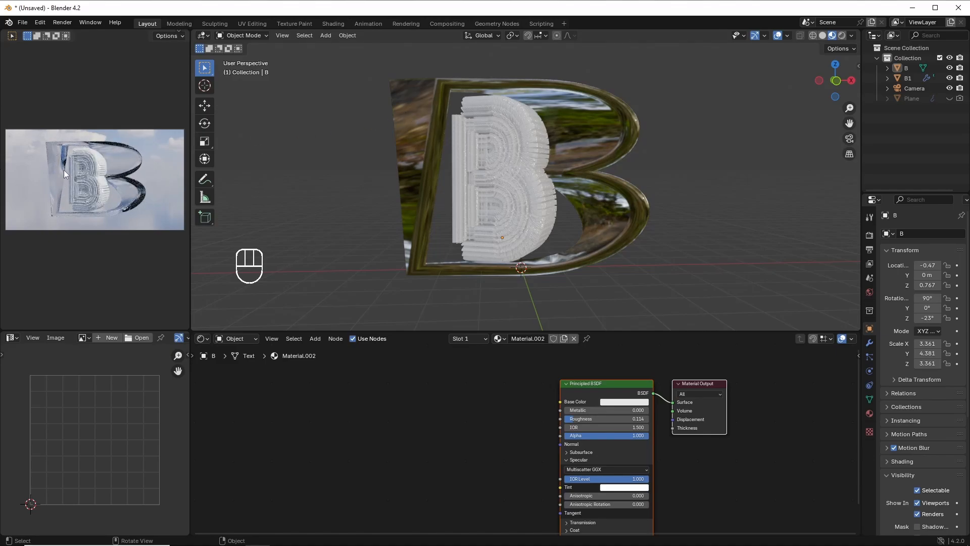
# Step: Set the base color of B1's glass material to a light blue
pyautogui.click(611, 159)
pyautogui.click(617, 400)
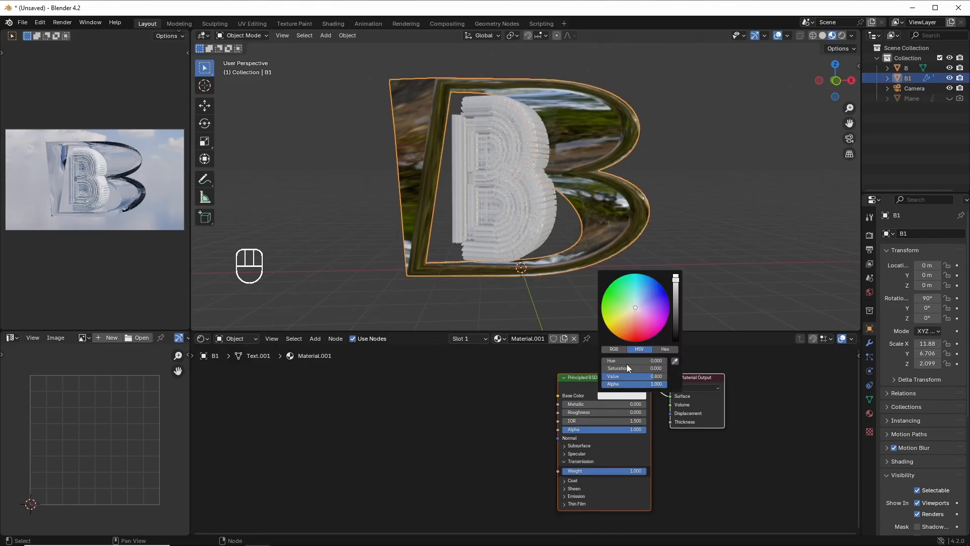
pyautogui.moveTo(636, 307); pyautogui.dragTo(639, 298)
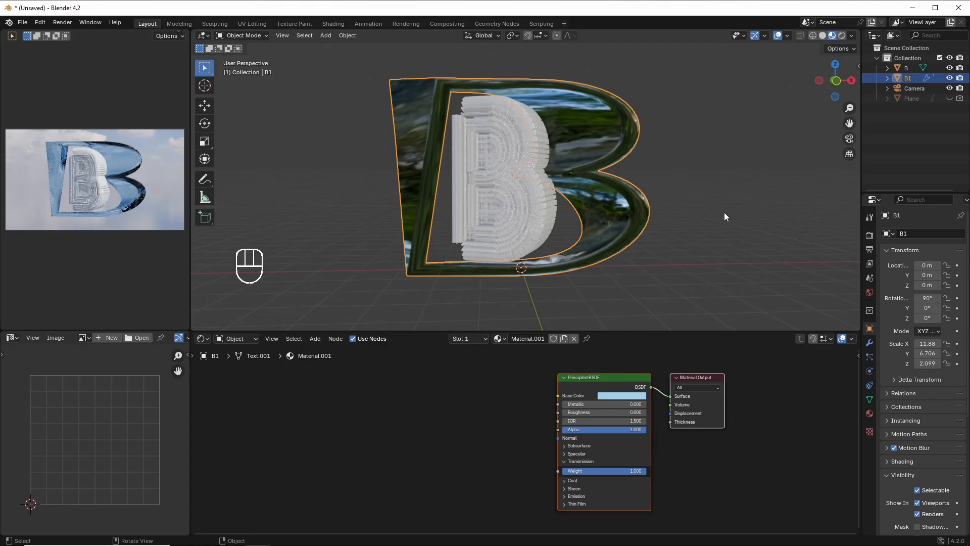
# Step: Unhide the backdrop Plane and darken its material's base color to a value of 0.093
pyautogui.click(951, 99)
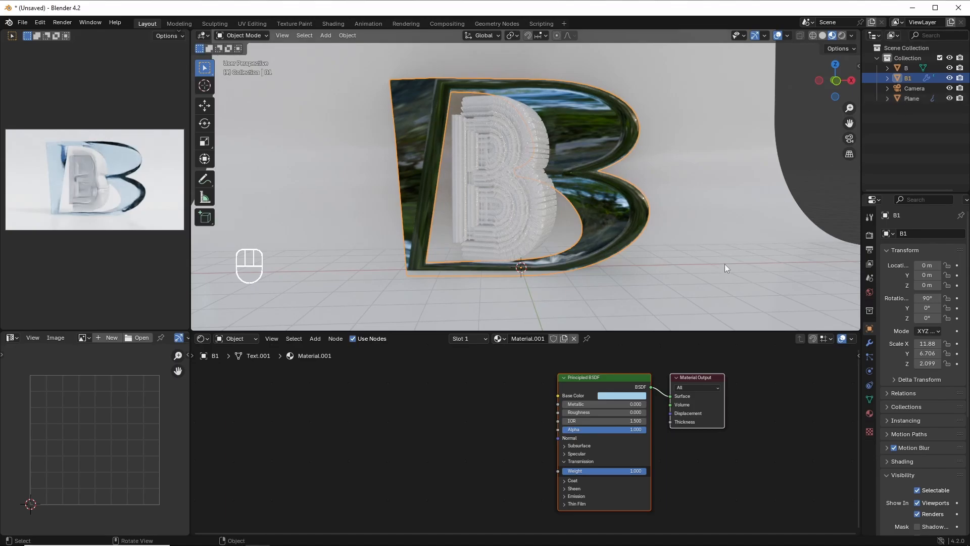
pyautogui.click(689, 254)
pyautogui.click(699, 377)
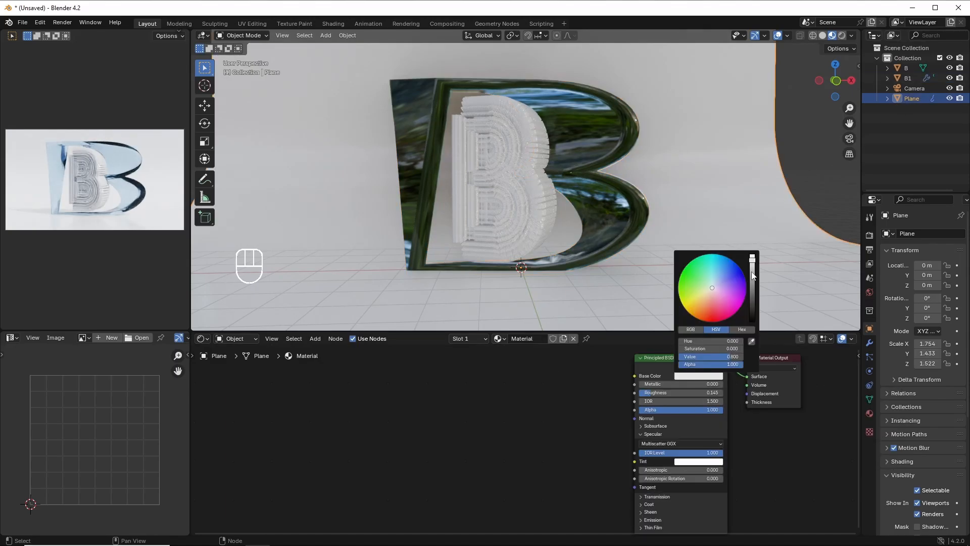
pyautogui.moveTo(752, 258); pyautogui.dragTo(752, 299)
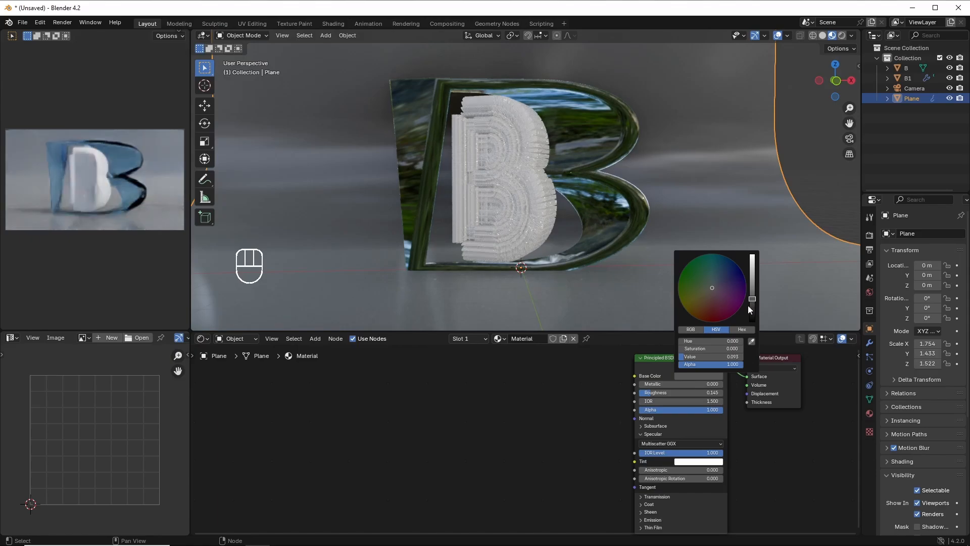
# Step: Move the backdrop Plane down about 0.22 m along the global Z axis
pyautogui.press('g')
pyautogui.press('g')
pyautogui.press('g')
pyautogui.press('g')
pyautogui.press('g')
pyautogui.press('g')
pyautogui.press('g')
pyautogui.press('g')
pyautogui.press('g')
pyautogui.press('g')
pyautogui.press('g')
pyautogui.press('g')
pyautogui.press('g')
pyautogui.press('g')
pyautogui.press('g')
pyautogui.press('g')
pyautogui.press('g')
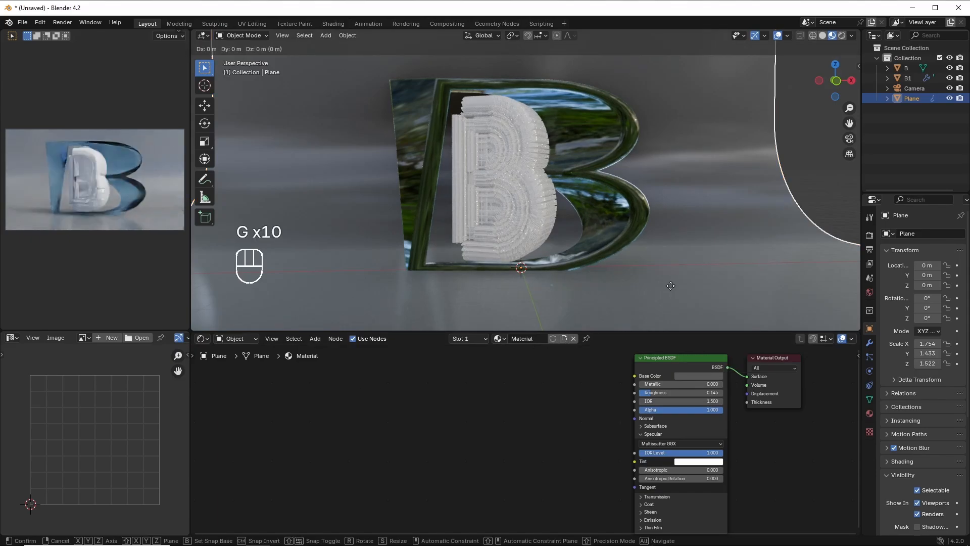
pyautogui.press('z')
pyautogui.press('z')
pyautogui.press('z')
pyautogui.press('z')
pyautogui.press('z')
pyautogui.press('z')
pyautogui.press('z')
pyautogui.press('z')
pyautogui.press('z')
pyautogui.press('z')
pyautogui.press('z')
pyautogui.press('z')
pyautogui.press('z')
pyautogui.press('z')
pyautogui.press('z')
pyautogui.press('z')
pyautogui.press('z')
pyautogui.press('z')
pyautogui.press('z')
pyautogui.press('z')
pyautogui.press('z')
pyautogui.press('z')
pyautogui.press('z')
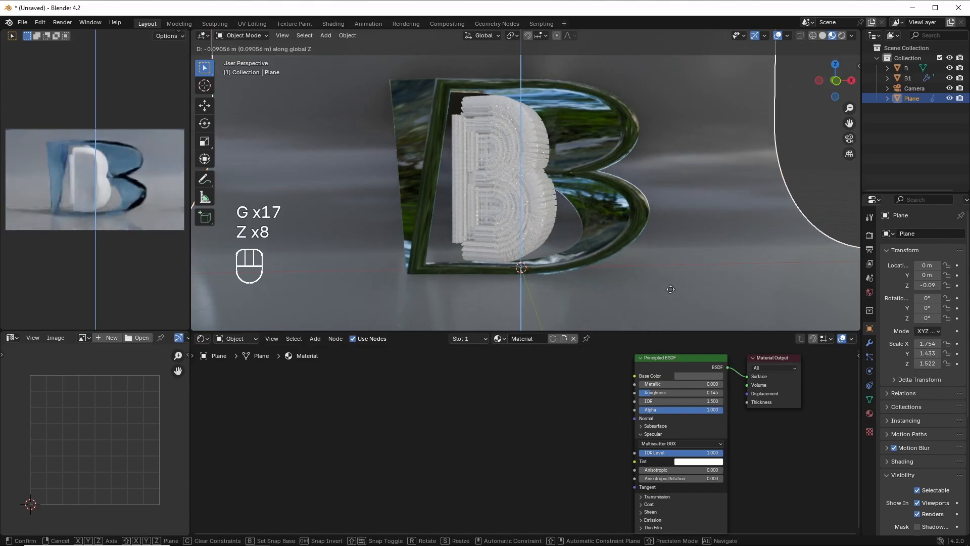
pyautogui.press('z')
pyautogui.press('z')
pyautogui.press('z')
pyautogui.press('z')
pyautogui.press('z')
pyautogui.press('z')
pyautogui.press('z')
pyautogui.press('z')
pyautogui.press('z')
pyautogui.press('z')
pyautogui.press('z')
pyautogui.press('z')
pyautogui.press('z')
pyautogui.press('z')
pyautogui.press('z')
pyautogui.press('z')
pyautogui.press('z')
pyautogui.press('z')
pyautogui.press('z')
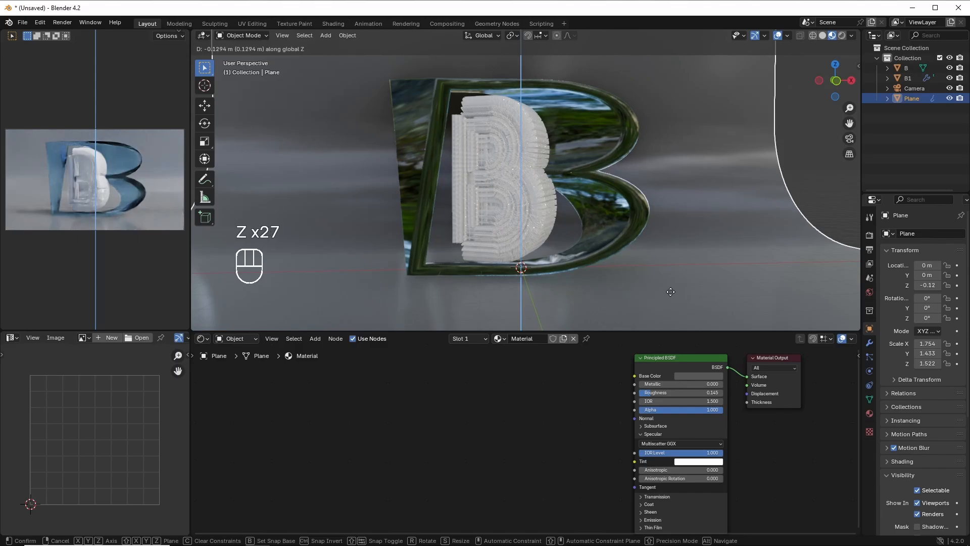
pyautogui.press('z')
pyautogui.press('z')
pyautogui.press('z')
pyautogui.press('z')
pyautogui.press('z')
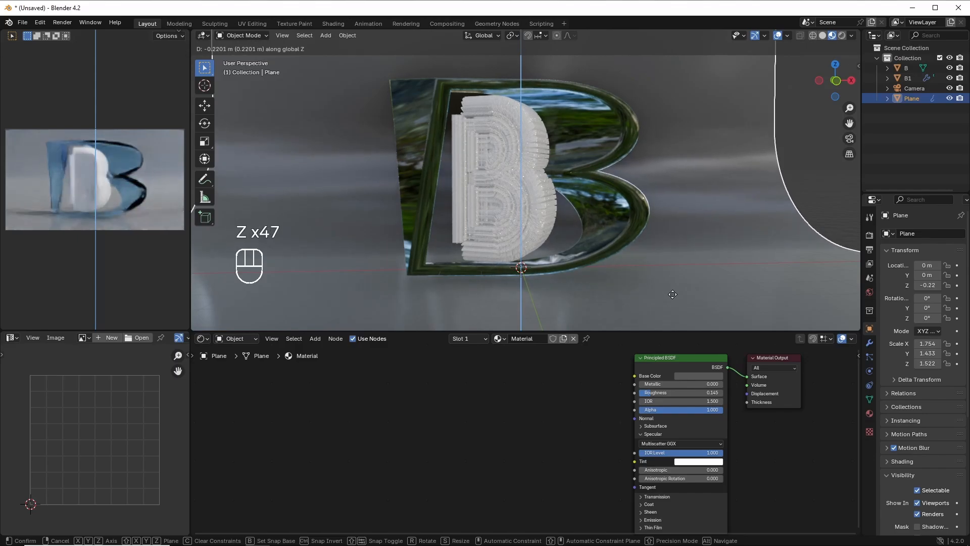
pyautogui.click(673, 294)
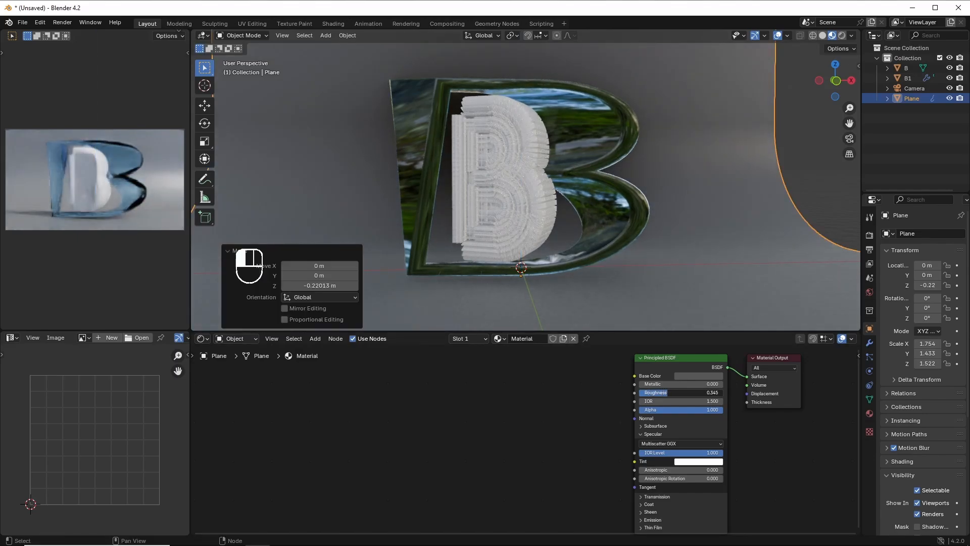
# Step: Set the backdrop material's roughness to 0.205 and align the camera to the current view
pyautogui.moveTo(667, 393); pyautogui.dragTo(657, 393)
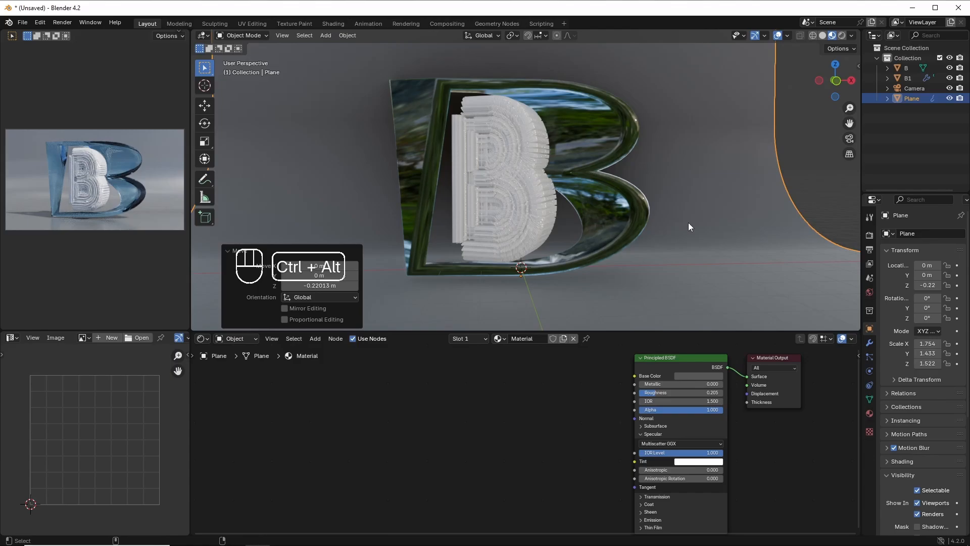
pyautogui.press('ctrl+alt+KP_0')
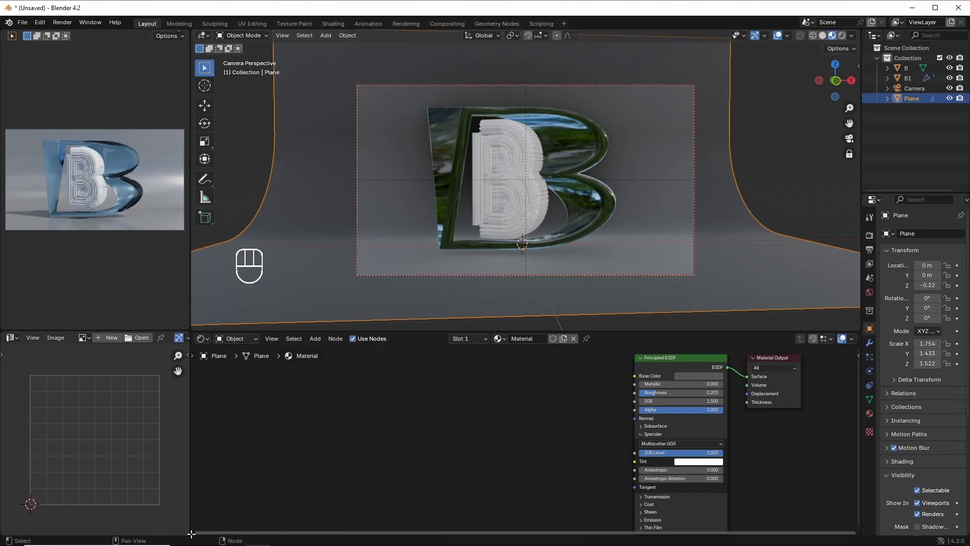
# Step: Split a short strip off the Shader Editor area and change it to a Timeline
pyautogui.moveTo(194, 531); pyautogui.dragTo(195, 483)
pyautogui.click(205, 492)
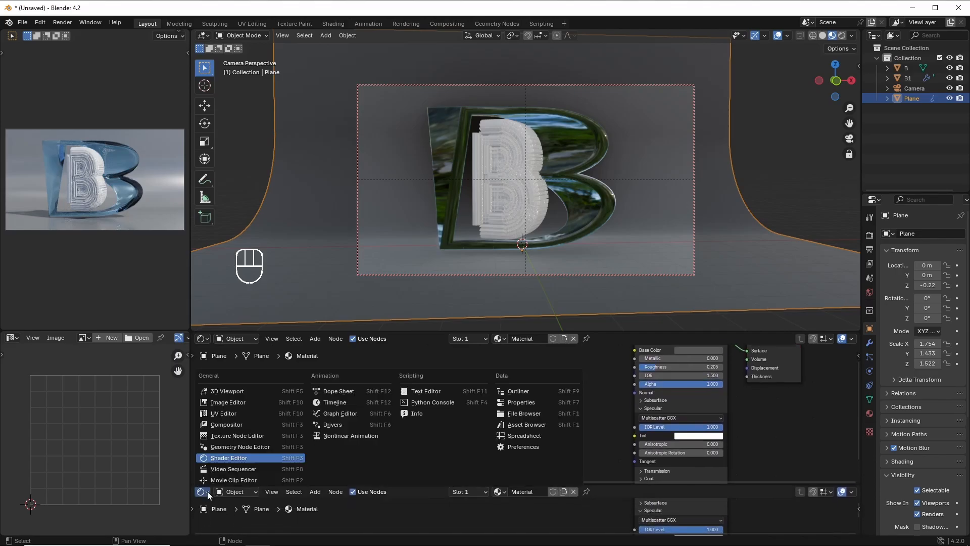
pyautogui.click(343, 403)
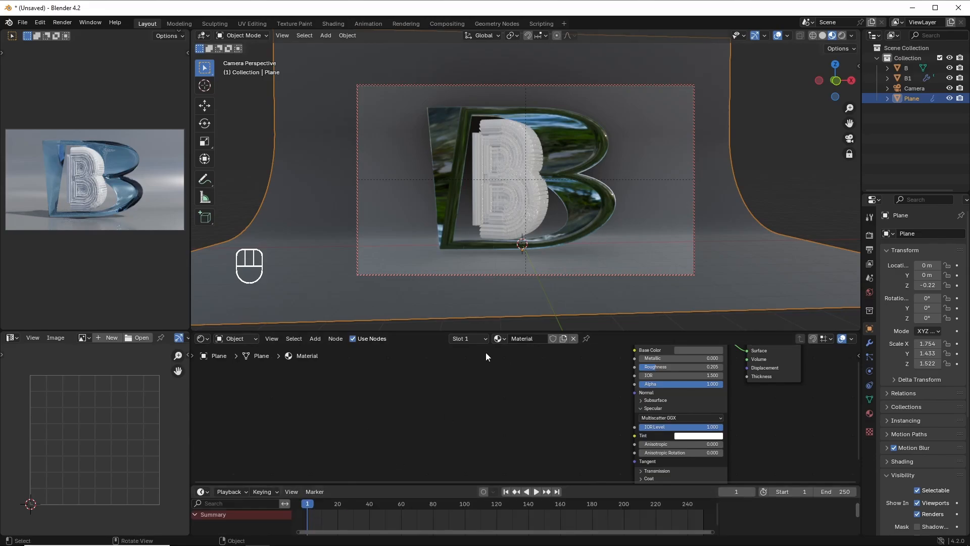
# Step: Set the current frame to 120 and the scene's end frame to 140
pyautogui.moveTo(315, 503); pyautogui.dragTo(496, 500)
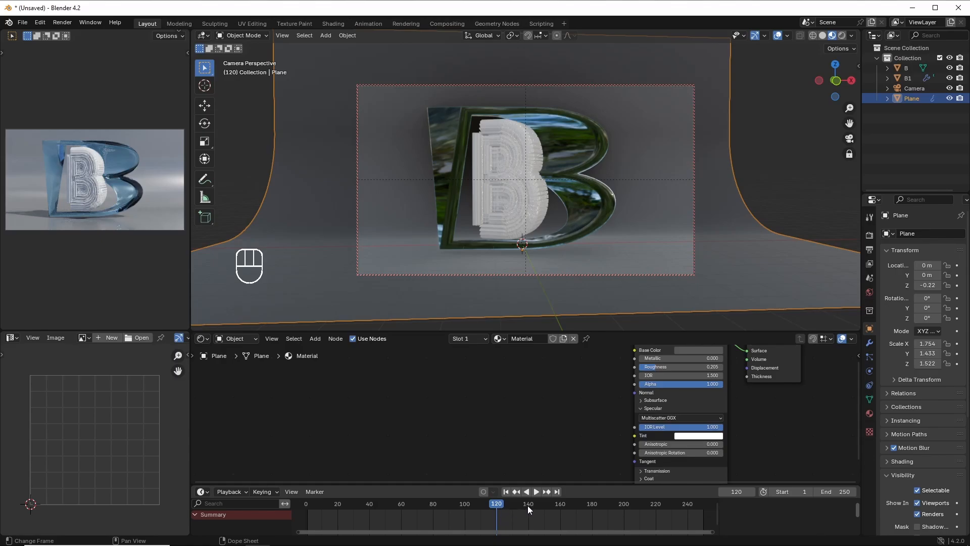
pyautogui.click(839, 492)
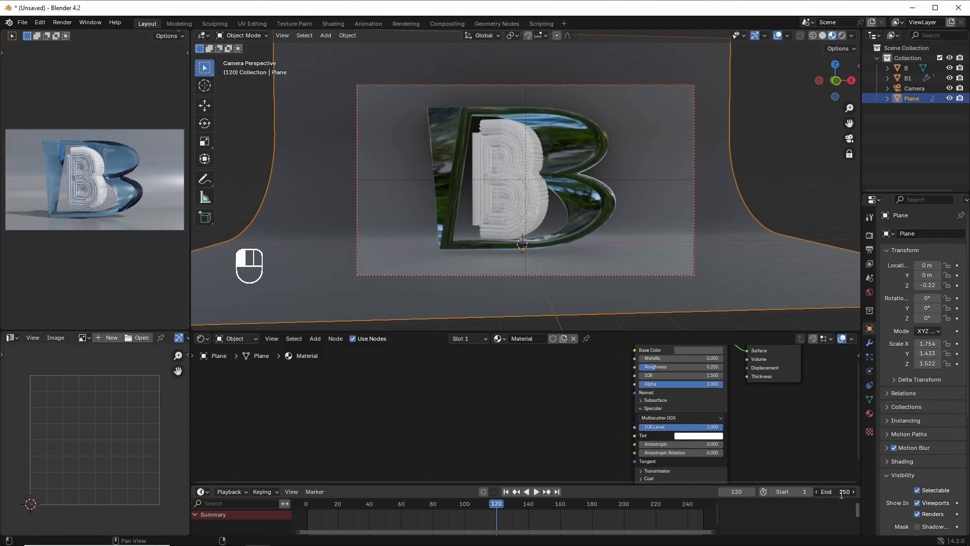
pyautogui.write('140')
pyautogui.press('Return')
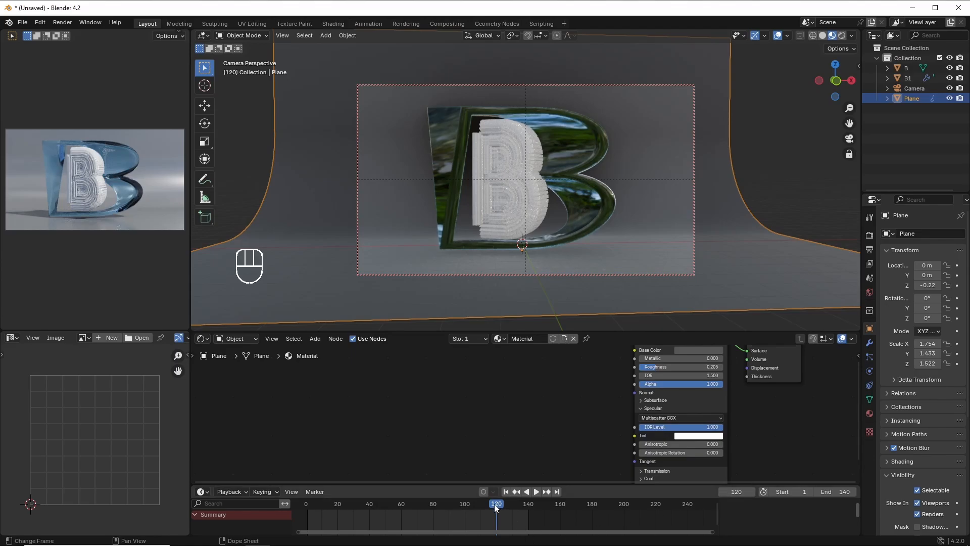
# Step: Scale object B by about 1.032 along the global Z axis
pyautogui.click(525, 200)
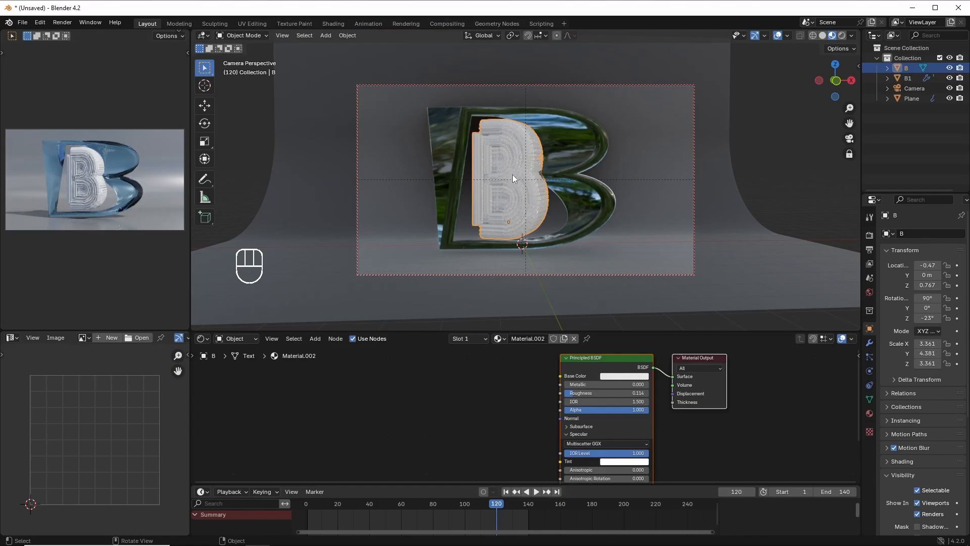
pyautogui.press('s')
pyautogui.press('z')
pyautogui.press('z')
pyautogui.press('z')
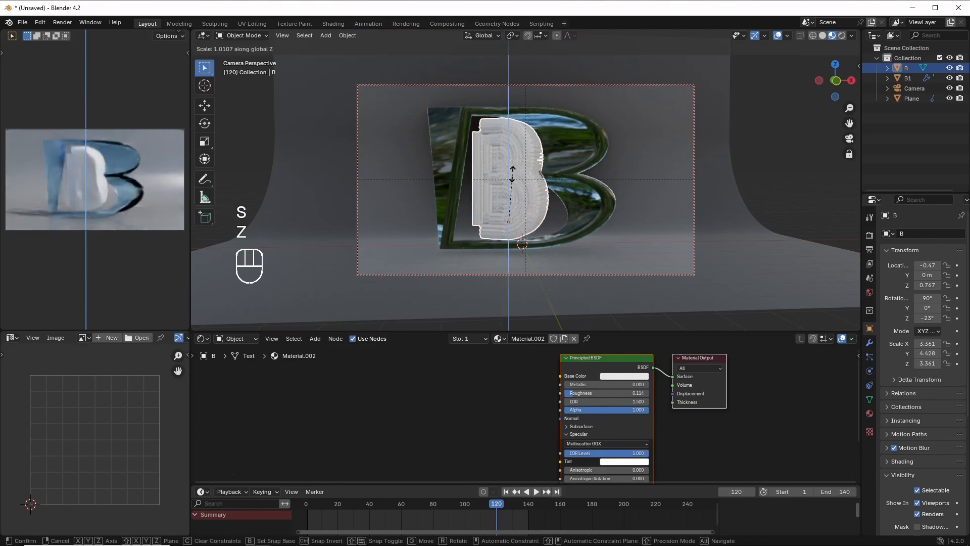
pyautogui.press('z')
pyautogui.press('z')
pyautogui.press('z')
pyautogui.press('z')
pyautogui.press('z')
pyautogui.press('z')
pyautogui.press('z')
pyautogui.press('z')
pyautogui.press('z')
pyautogui.press('z')
pyautogui.press('z')
pyautogui.press('z')
pyautogui.press('z')
pyautogui.press('z')
pyautogui.press('z')
pyautogui.press('z')
pyautogui.press('z')
pyautogui.press('z')
pyautogui.press('z')
pyautogui.press('z')
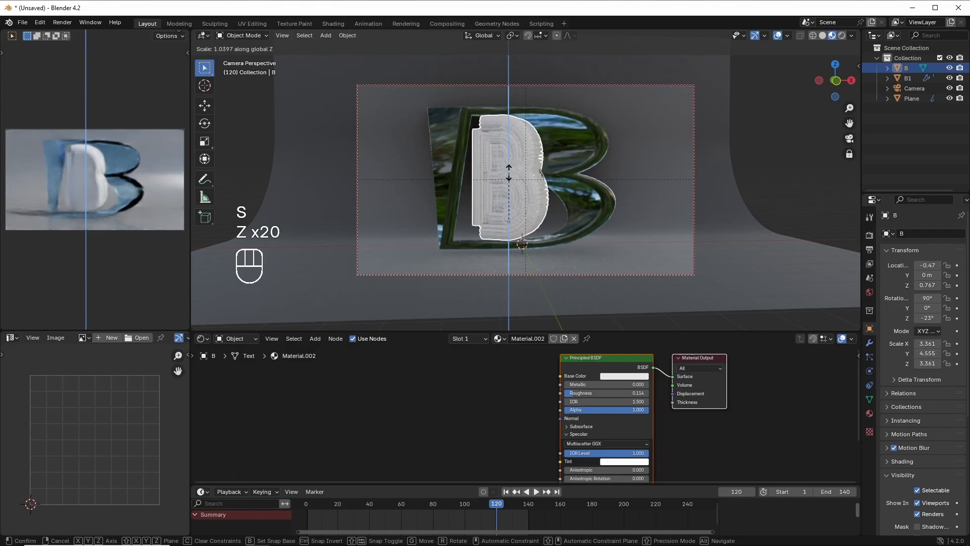
pyautogui.press('z')
pyautogui.press('z')
pyautogui.press('z')
pyautogui.press('z')
pyautogui.press('z')
pyautogui.press('z')
pyautogui.press('z')
pyautogui.press('z')
pyautogui.press('z')
pyautogui.press('z')
pyautogui.press('z')
pyautogui.press('z')
pyautogui.press('z')
pyautogui.press('z')
pyautogui.press('z')
pyautogui.press('z')
pyautogui.press('z')
pyautogui.press('z')
pyautogui.press('z')
pyautogui.press('z')
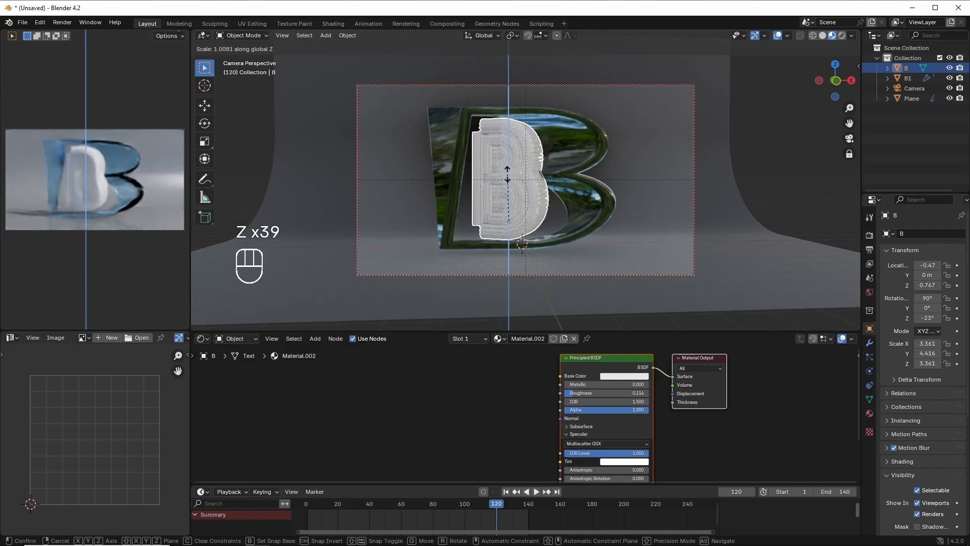
pyautogui.press('z')
pyautogui.press('z')
pyautogui.press('z')
pyautogui.press('z')
pyautogui.press('z')
pyautogui.press('z')
pyautogui.press('z')
pyautogui.press('z')
pyautogui.press('z')
pyautogui.press('z')
pyautogui.press('z')
pyautogui.press('z')
pyautogui.press('z')
pyautogui.press('z')
pyautogui.press('z')
pyautogui.press('z')
pyautogui.press('z')
pyautogui.press('z')
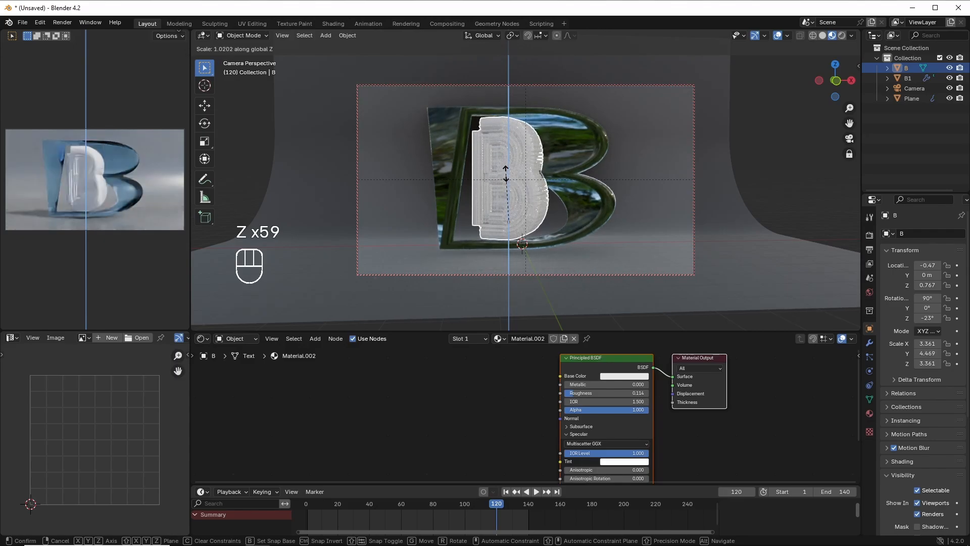
pyautogui.click(505, 172)
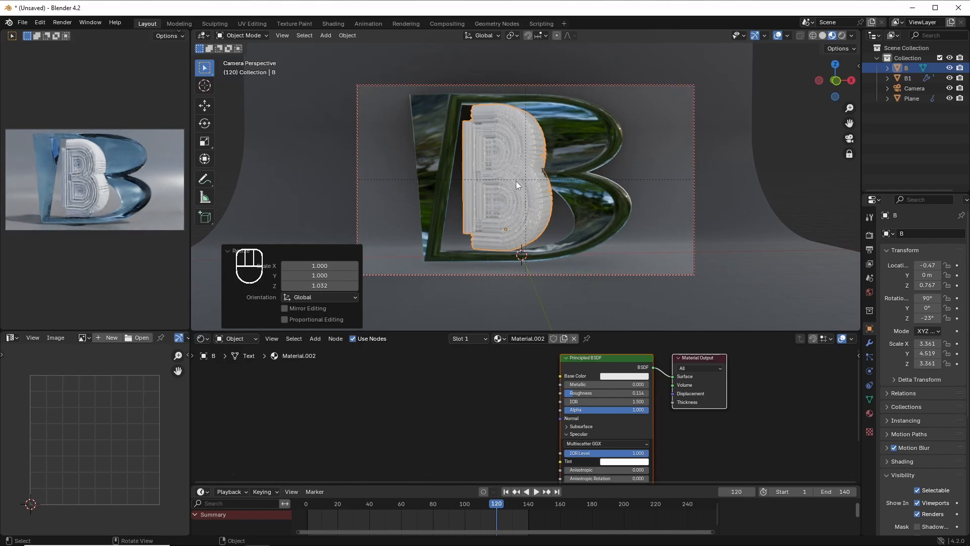
# Step: Move object B about -0.045 m along the global X axis
pyautogui.press('g')
pyautogui.press('x')
pyautogui.press('x')
pyautogui.press('x')
pyautogui.press('x')
pyautogui.press('x')
pyautogui.press('x')
pyautogui.press('x')
pyautogui.press('x')
pyautogui.press('x')
pyautogui.press('x')
pyautogui.press('x')
pyautogui.press('x')
pyautogui.press('x')
pyautogui.press('x')
pyautogui.press('x')
pyautogui.press('x')
pyautogui.press('x')
pyautogui.press('x')
pyautogui.press('x')
pyautogui.press('x')
pyautogui.press('x')
pyautogui.press('x')
pyautogui.press('x')
pyautogui.press('x')
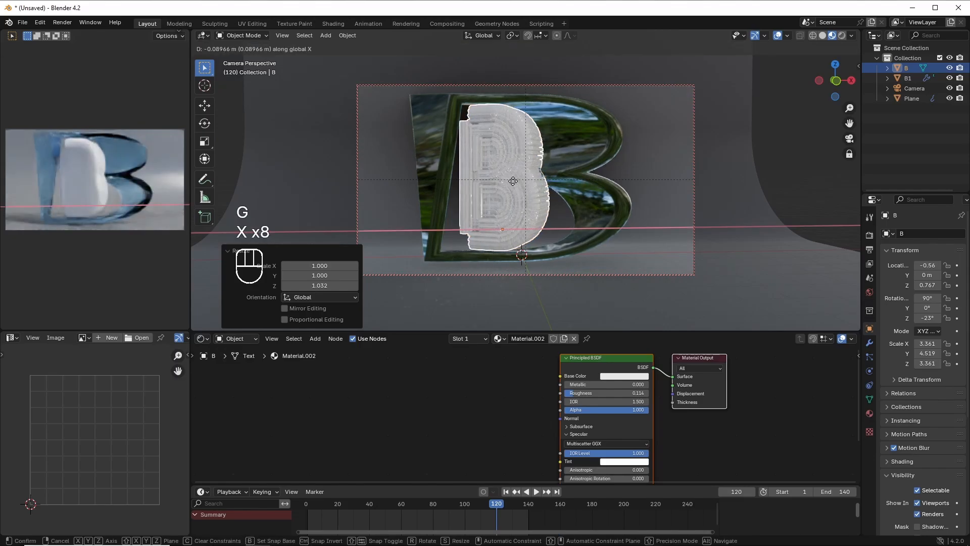
pyautogui.press('x')
pyautogui.press('x')
pyautogui.press('x')
pyautogui.press('x')
pyautogui.press('x')
pyautogui.press('x')
pyautogui.press('x')
pyautogui.press('x')
pyautogui.press('x')
pyautogui.press('x')
pyautogui.press('x')
pyautogui.press('x')
pyautogui.press('x')
pyautogui.press('x')
pyautogui.press('x')
pyautogui.press('x')
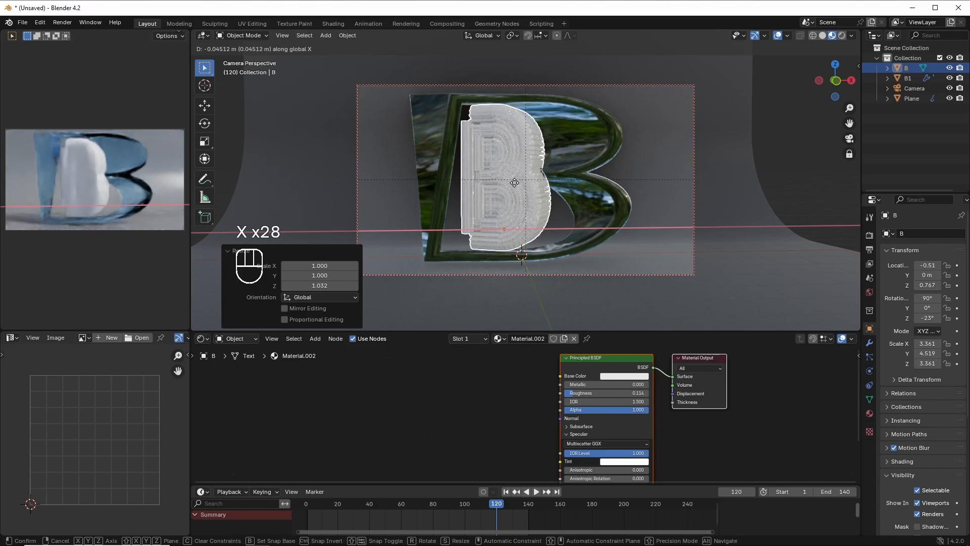
pyautogui.click(514, 183)
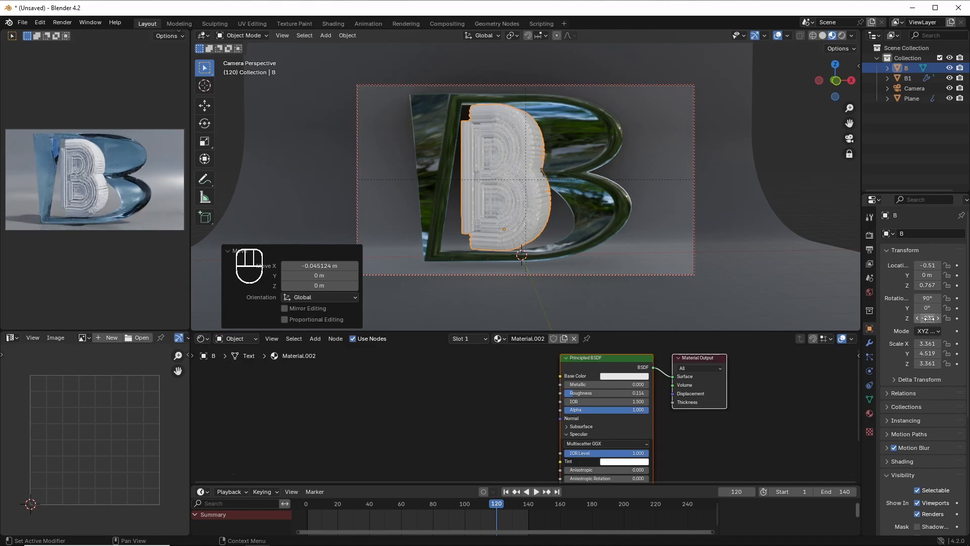
# Step: Set object B's Z rotation to -41° and insert keyframes for its location at frame 120
pyautogui.click(927, 317)
pyautogui.moveTo(927, 318); pyautogui.dragTo(914, 318)
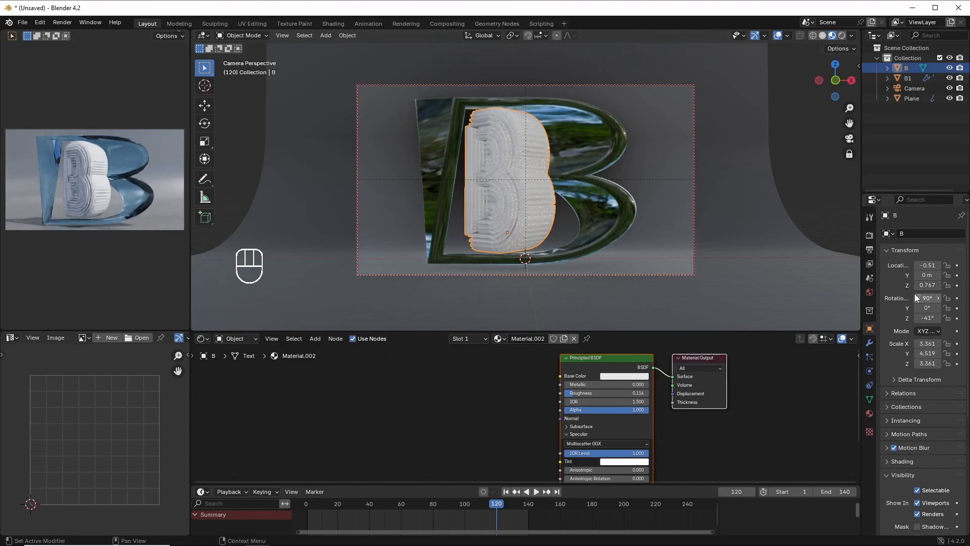
pyautogui.rightClick(925, 265)
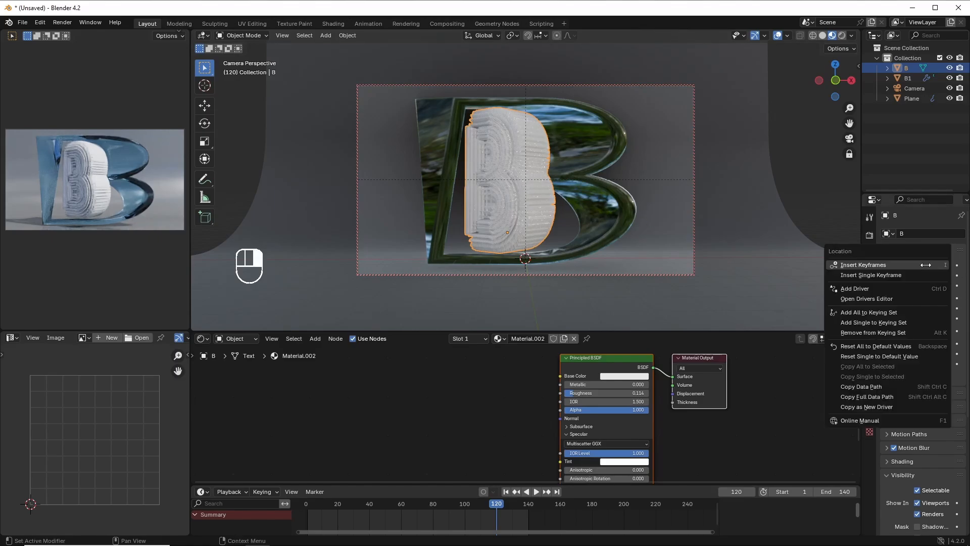
pyautogui.click(911, 263)
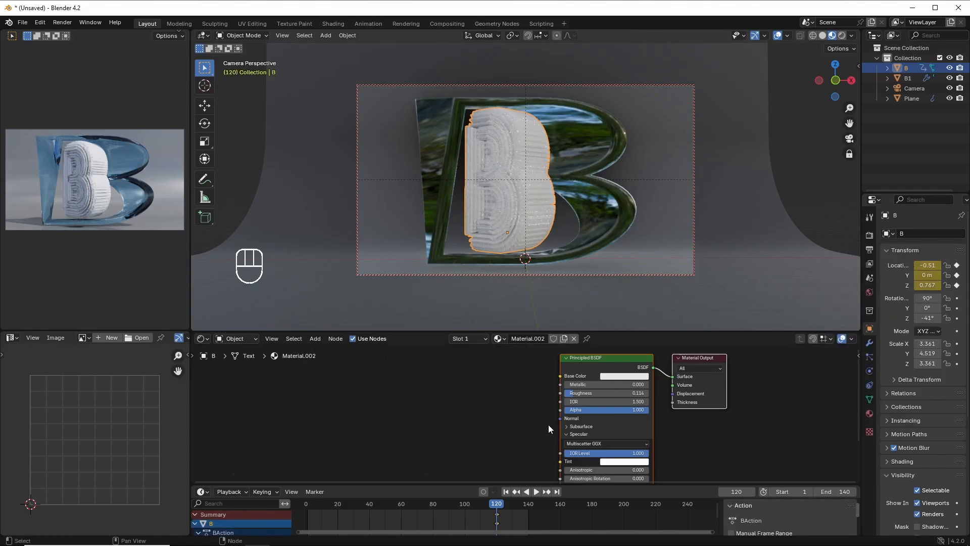
# Step: Insert location keyframes for the glass outline B1 at frame 120
pyautogui.click(615, 216)
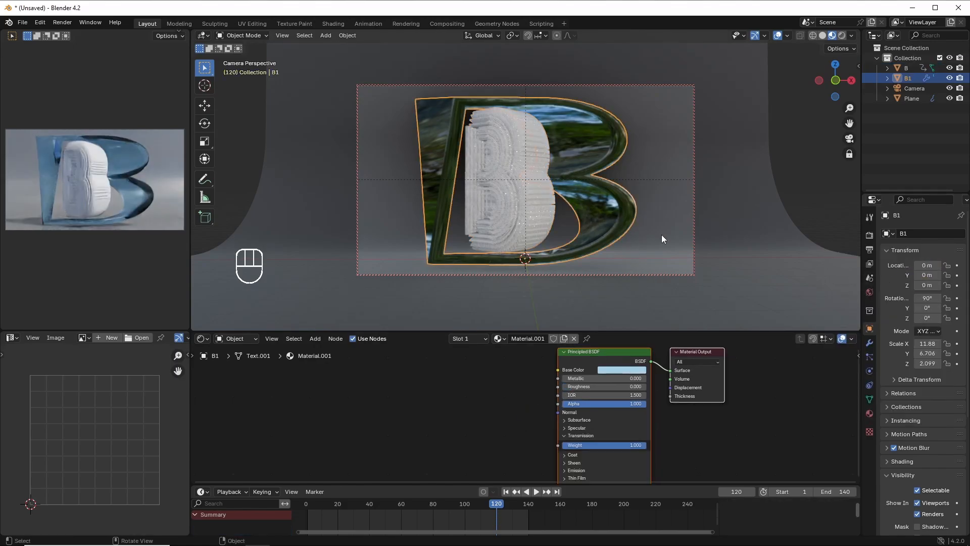
pyautogui.rightClick(926, 265)
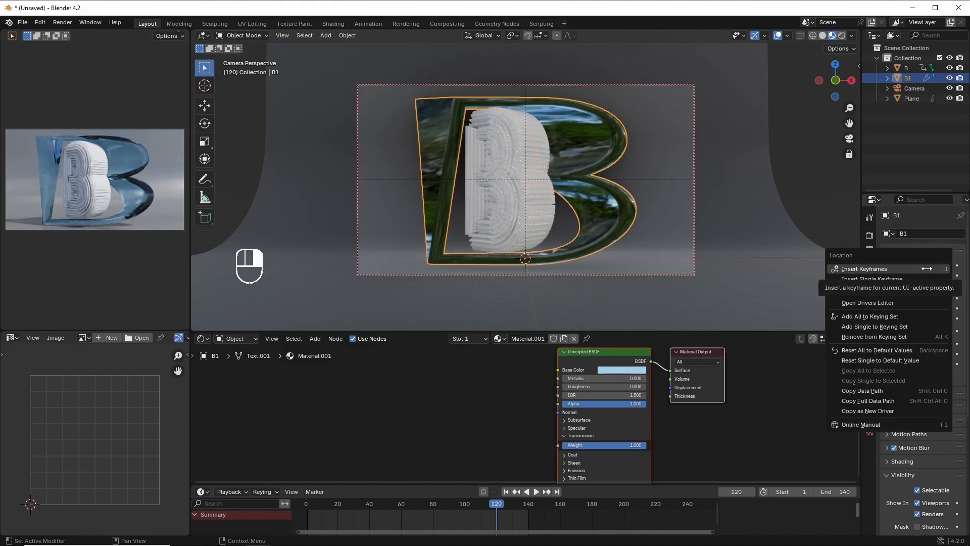
pyautogui.click(927, 268)
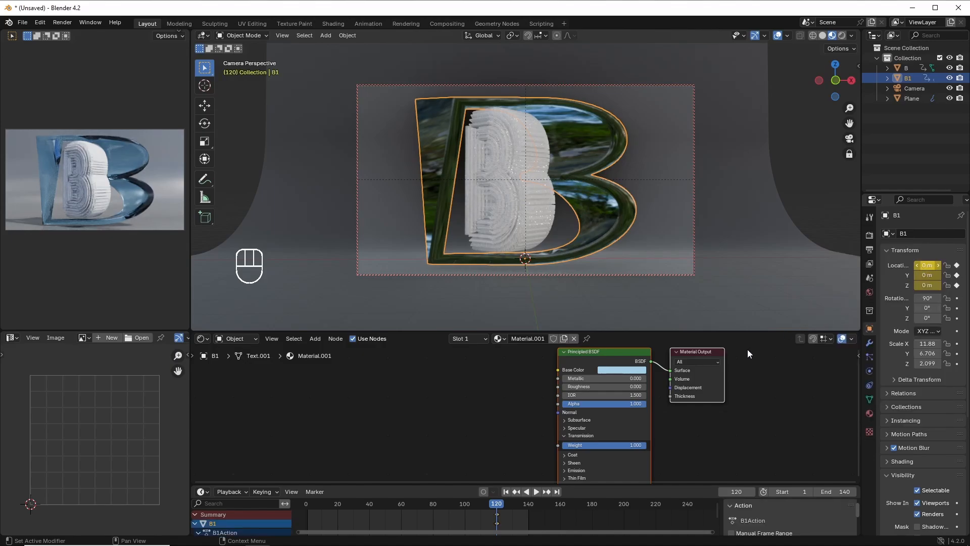
# Step: At frame 1, move object B about -5.83 m along global X, outside the camera frame, and keyframe its location
pyautogui.click(519, 226)
pyautogui.click(306, 505)
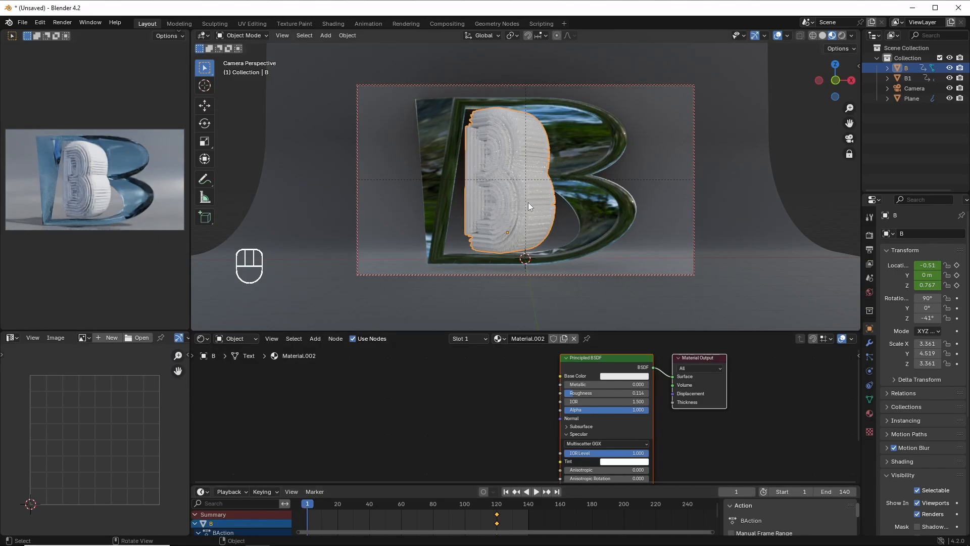
pyautogui.press('g')
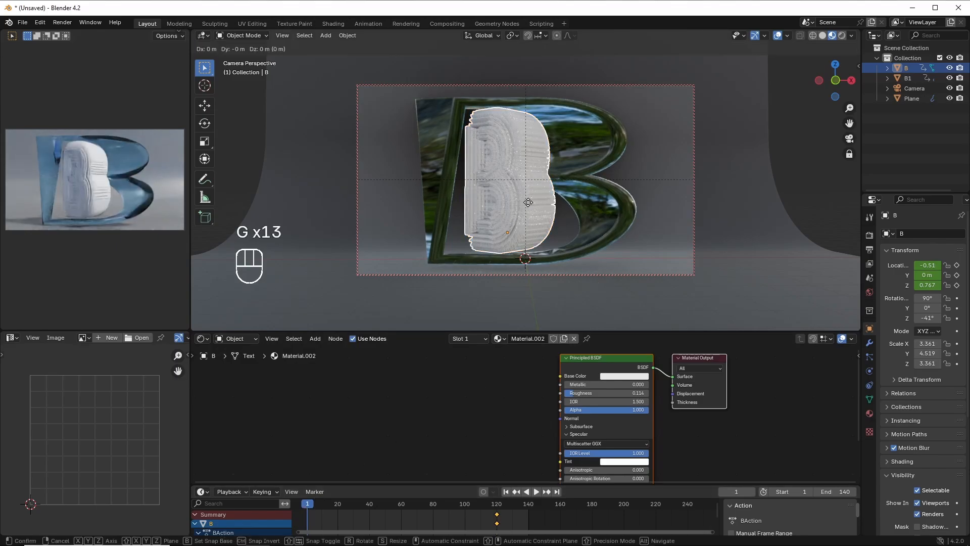
pyautogui.press('x')
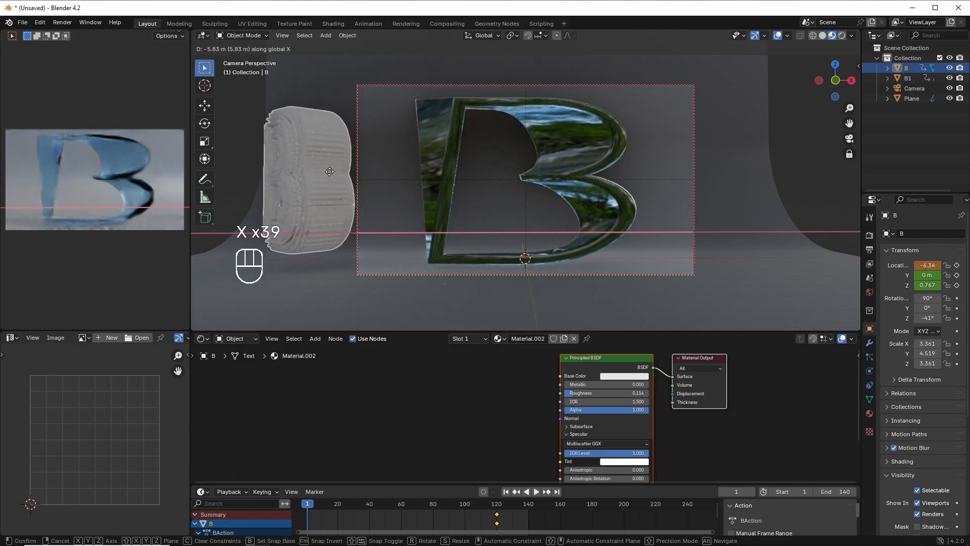
pyautogui.click(329, 172)
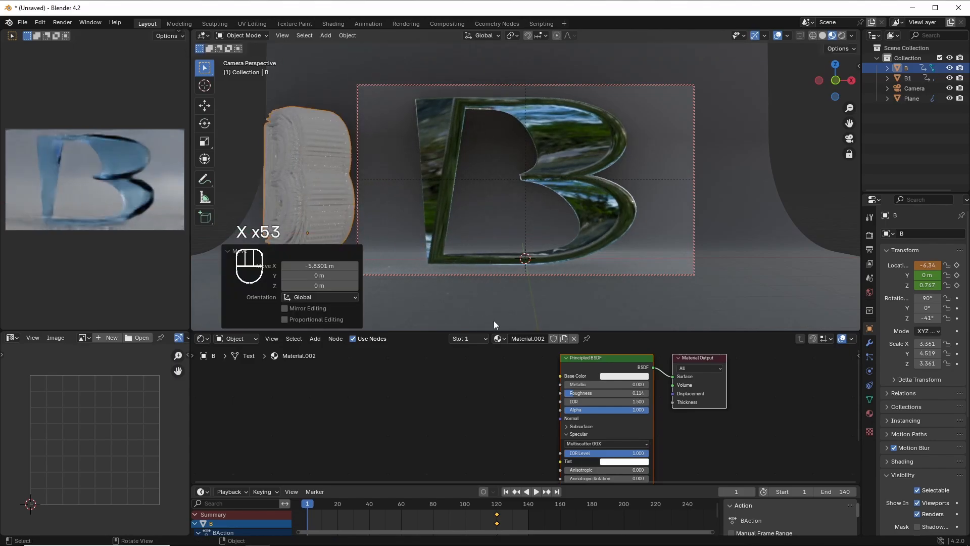
pyautogui.rightClick(929, 270)
pyautogui.click(892, 265)
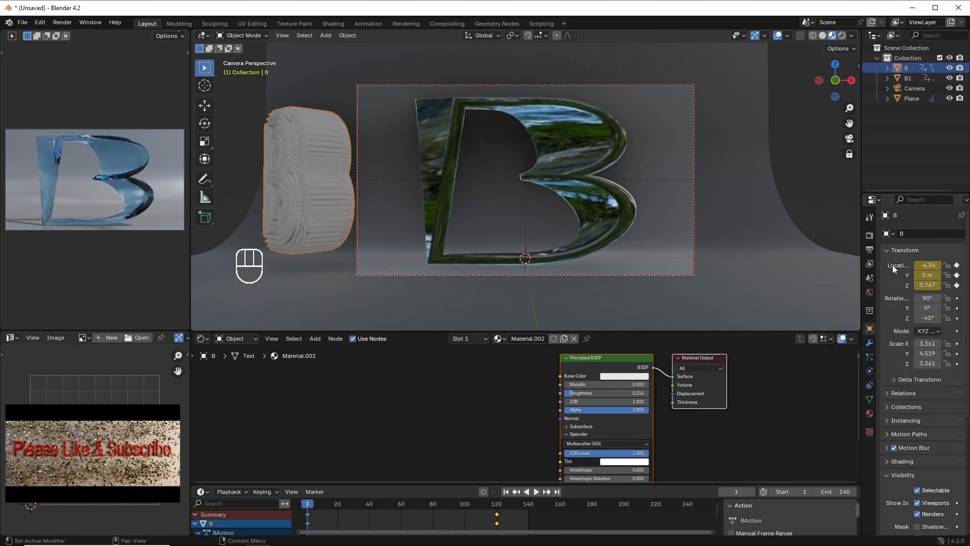
# Step: Move B1 about 8.433 m along global X, outside the camera frame, and keyframe its location at frame 1
pyautogui.click(579, 179)
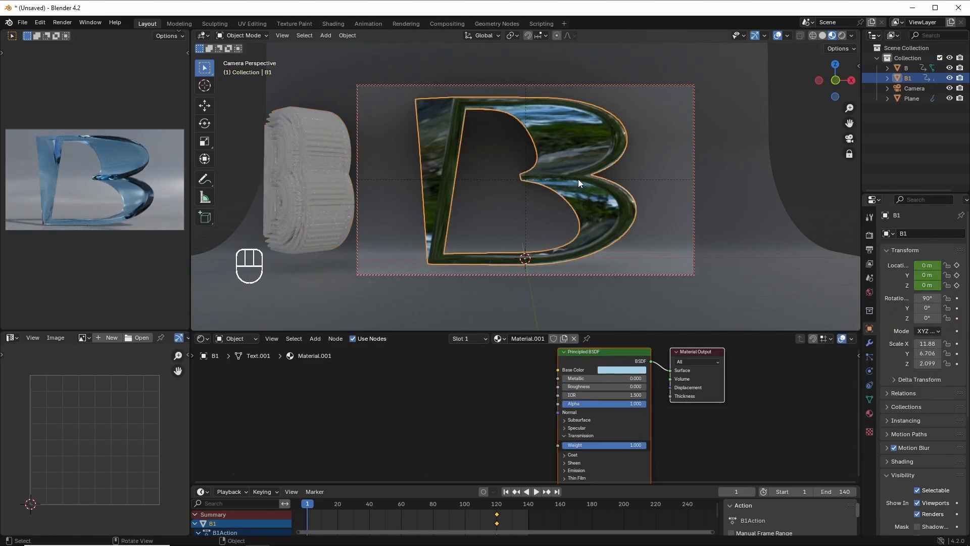
pyautogui.press('g')
pyautogui.press('x')
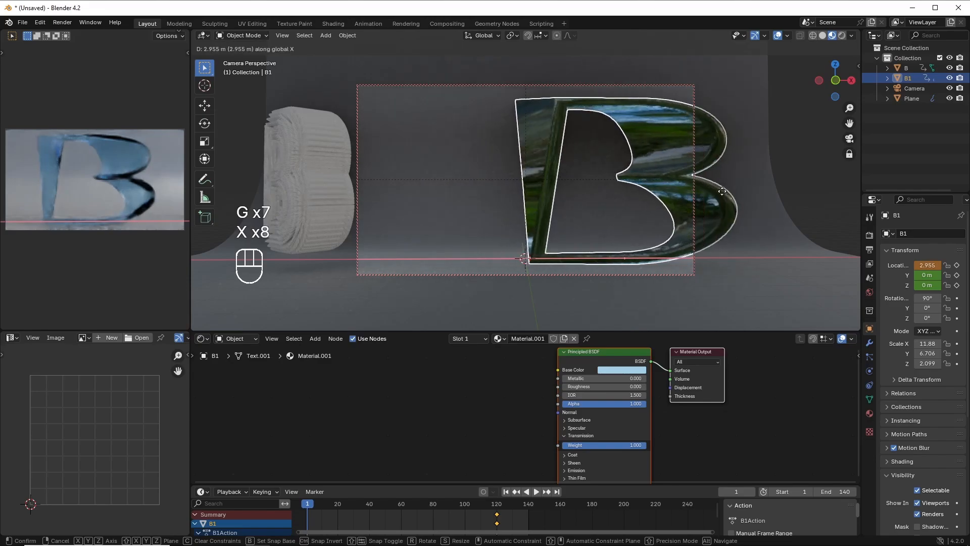
pyautogui.click(193, 197)
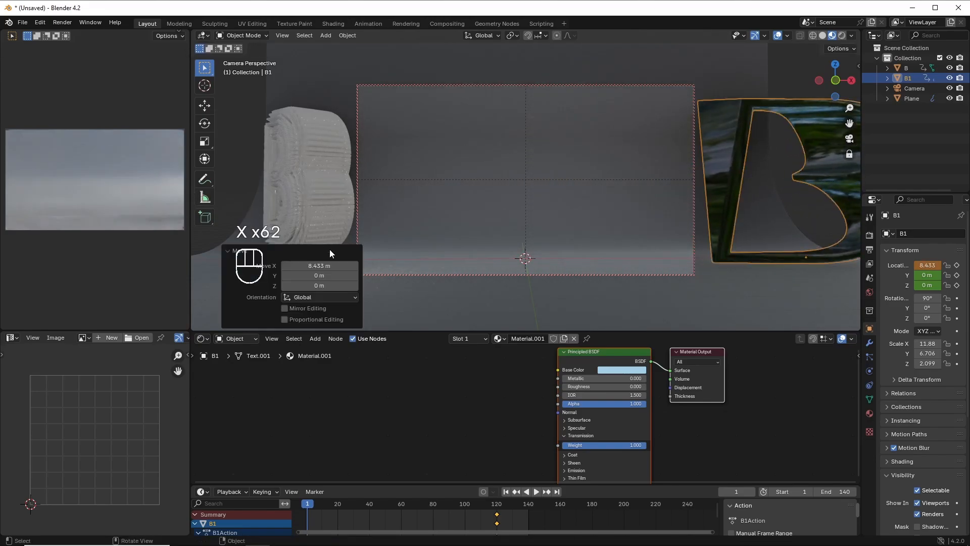
pyautogui.rightClick(931, 266)
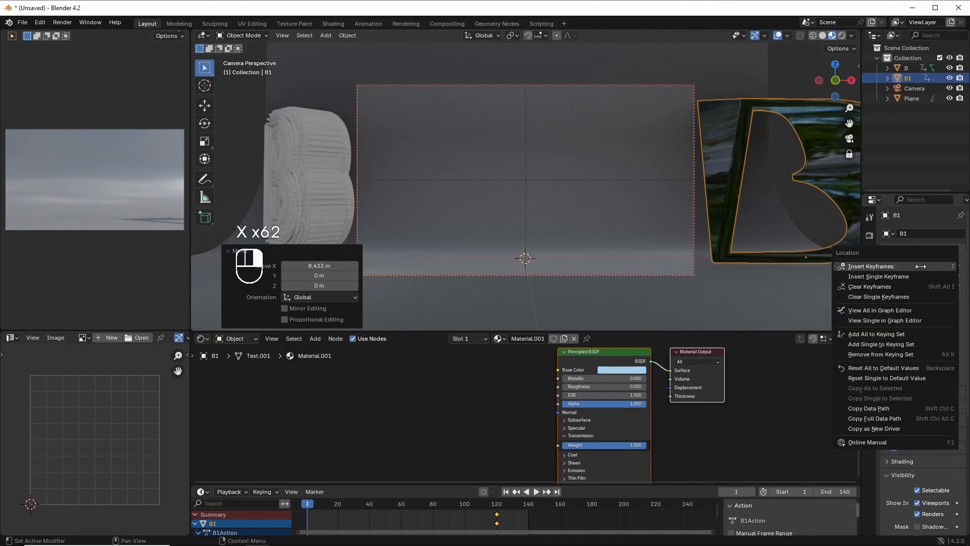
pyautogui.click(911, 266)
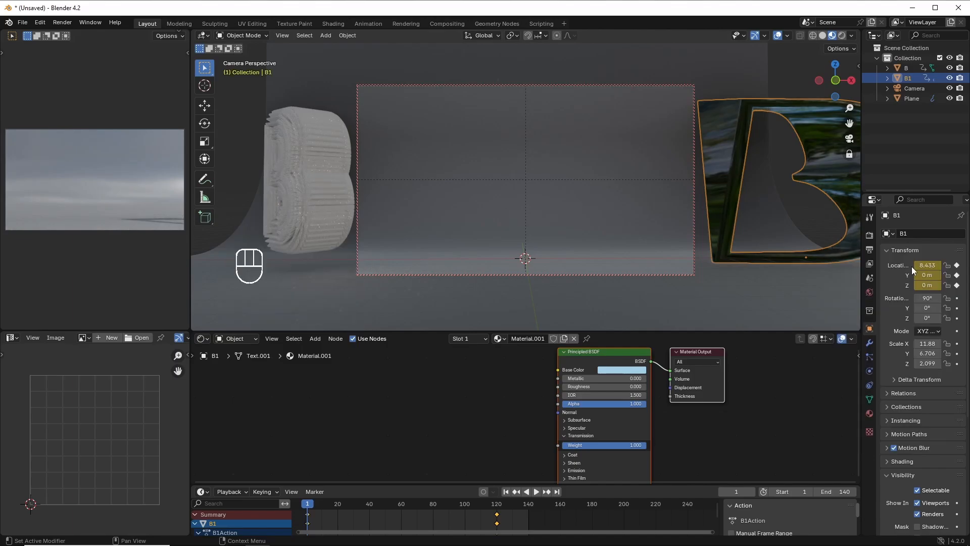
# Step: Preview the animation and switch the render engine to EEVEE to play it back again
pyautogui.click(535, 493)
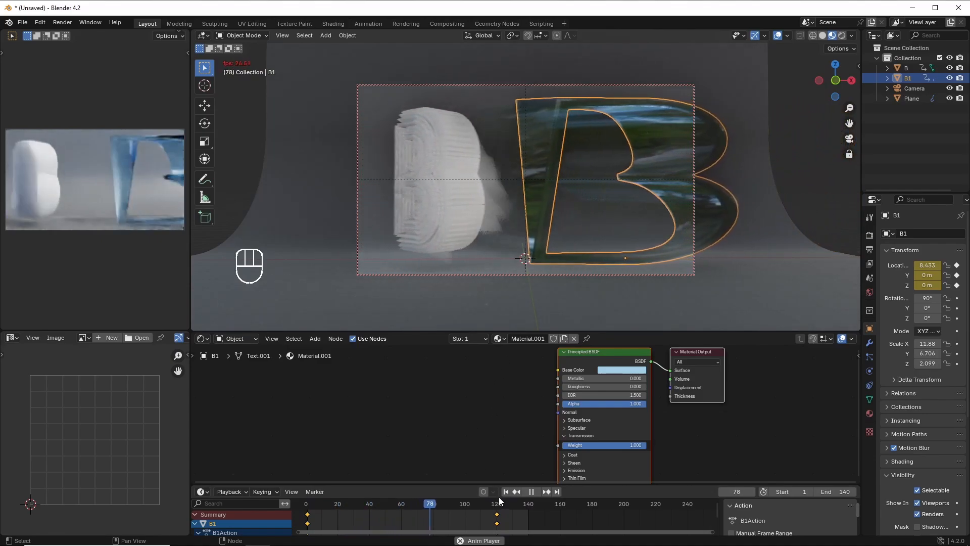
pyautogui.click(532, 492)
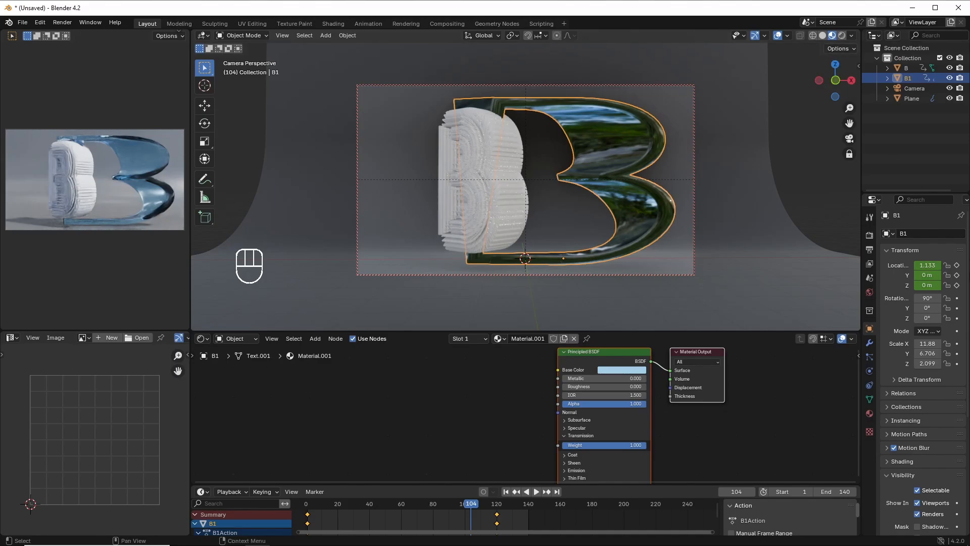
pyautogui.click(870, 235)
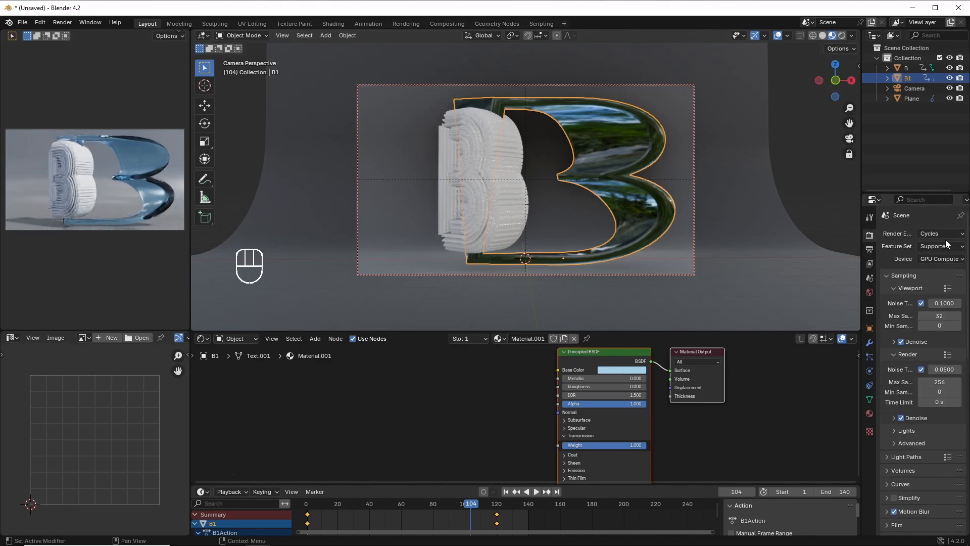
pyautogui.click(935, 234)
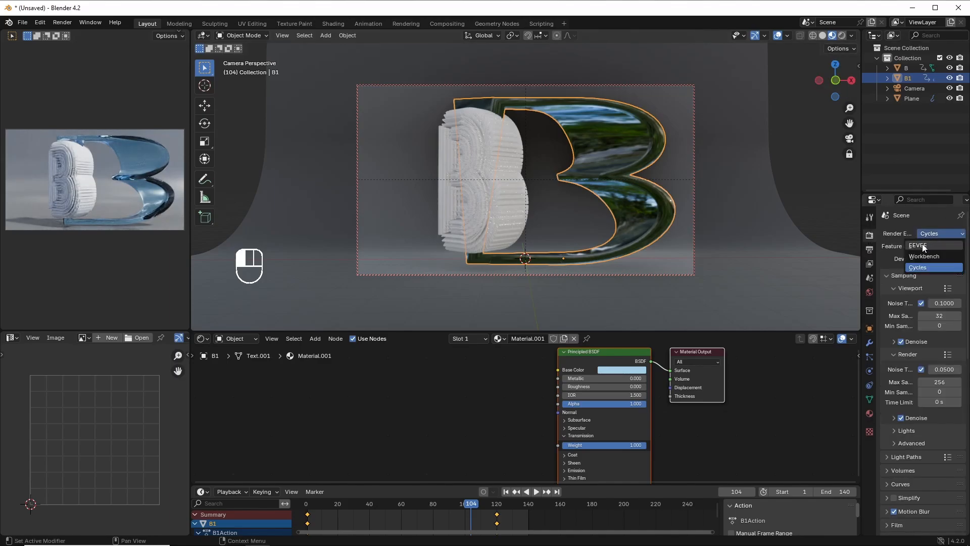
pyautogui.click(921, 246)
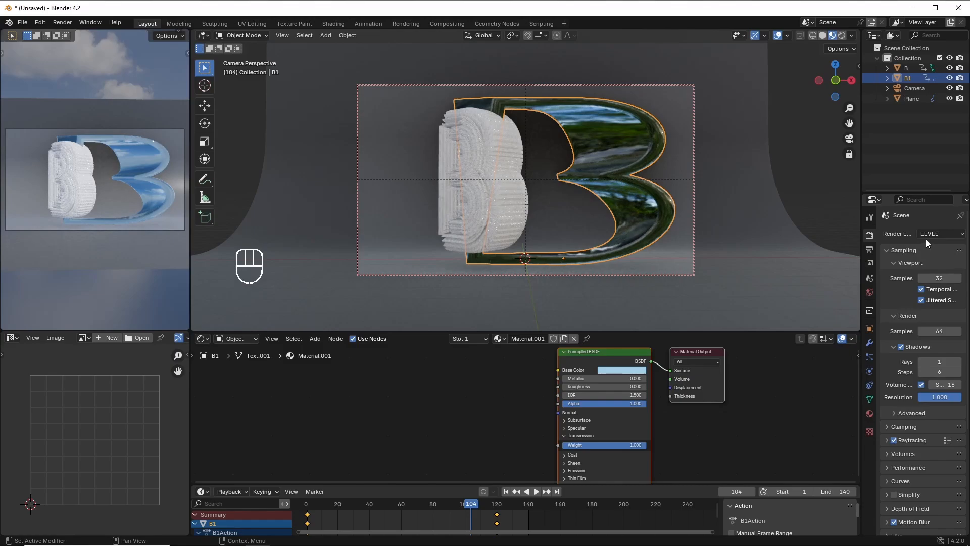
pyautogui.click(537, 491)
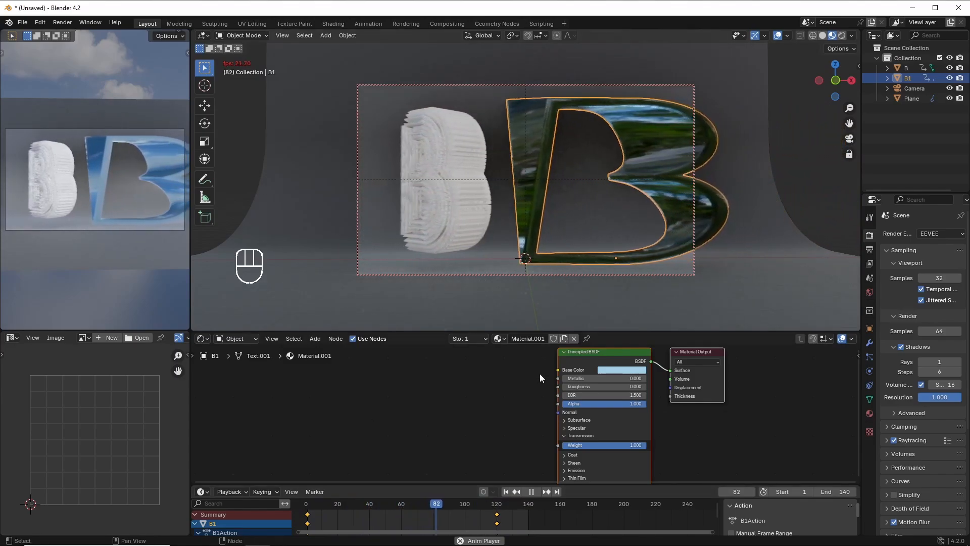
pyautogui.click(530, 492)
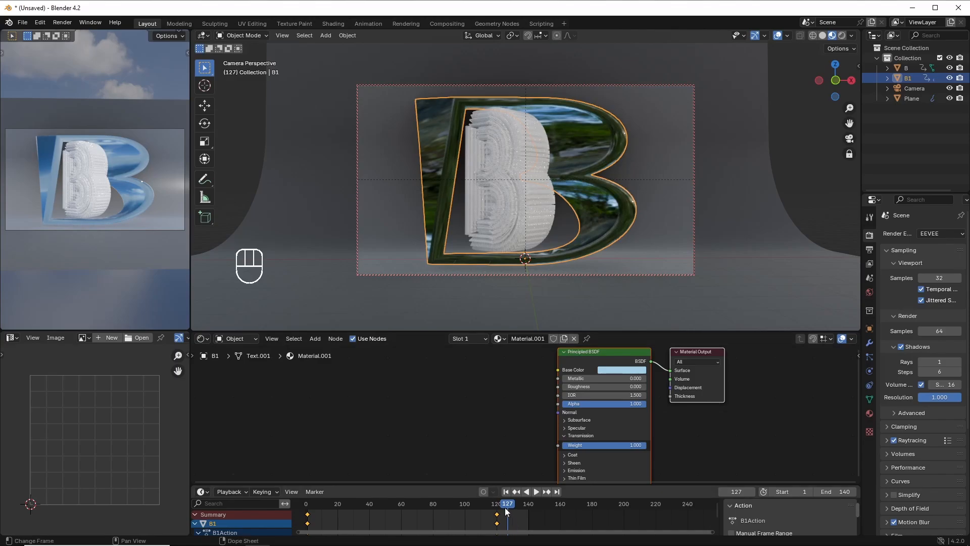
# Step: Return to frame 1 and insert rotation keyframes for object B
pyautogui.moveTo(505, 502); pyautogui.dragTo(308, 493)
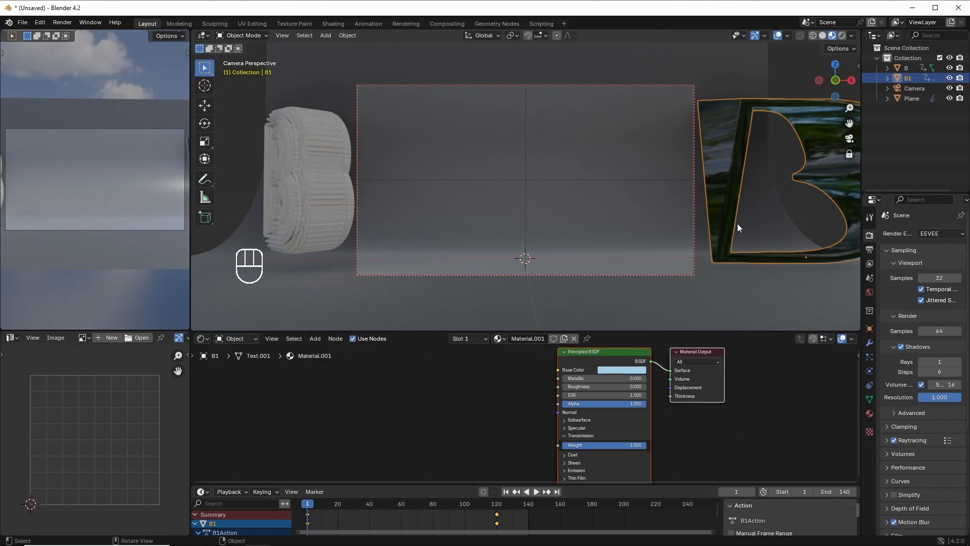
pyautogui.click(326, 198)
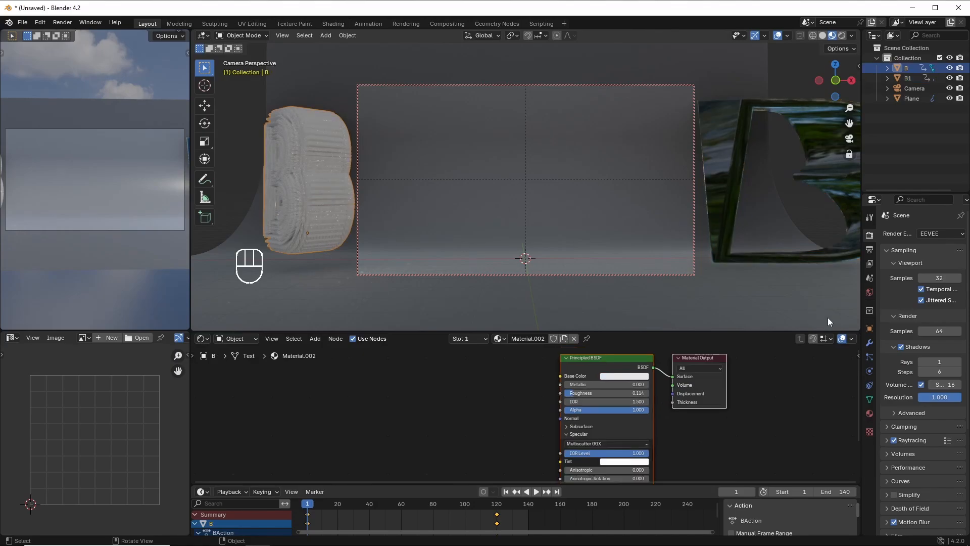
pyautogui.click(869, 330)
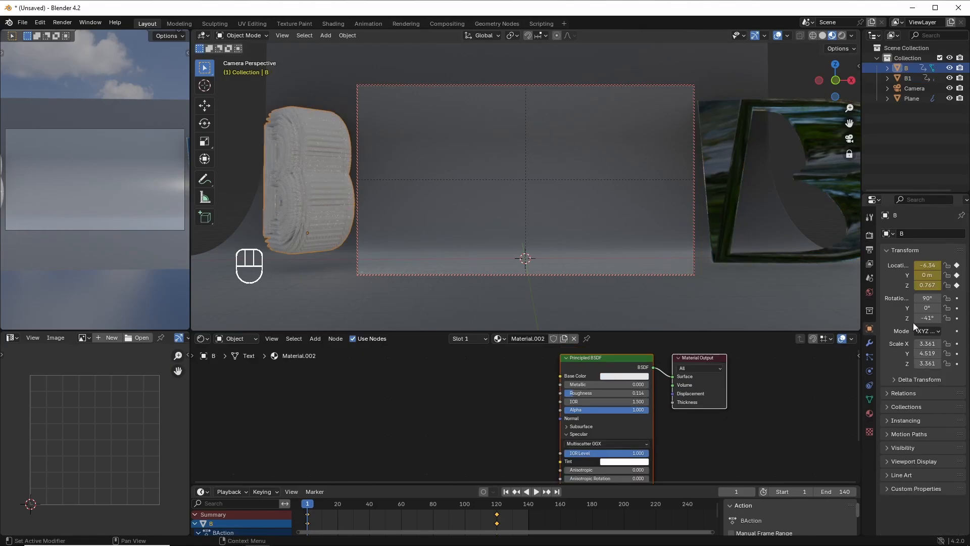
pyautogui.rightClick(928, 299)
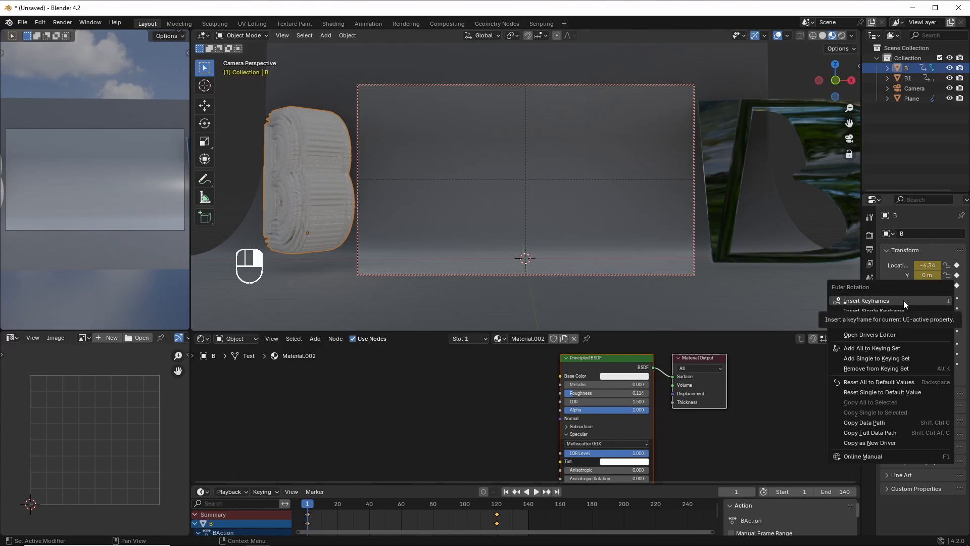
pyautogui.click(904, 300)
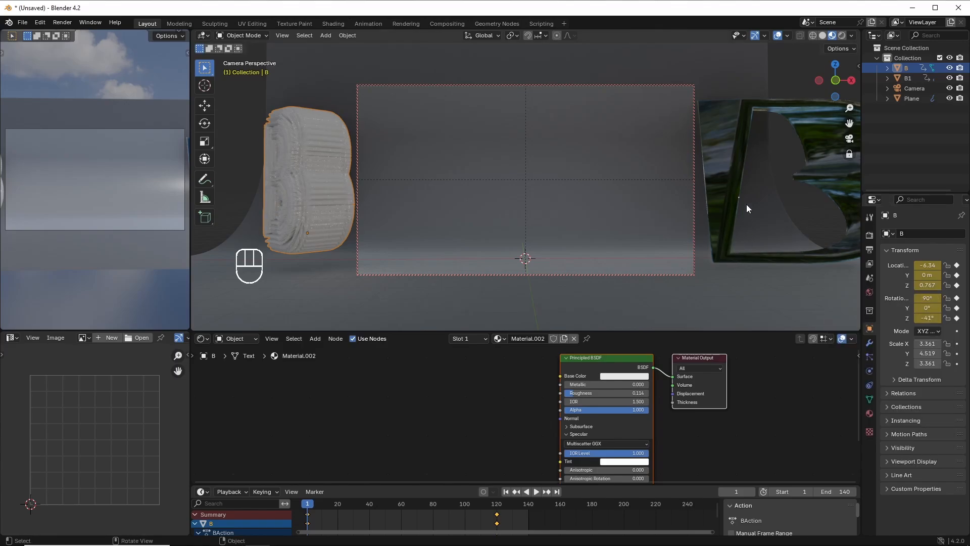
# Step: Insert rotation keyframes for B1 at frame 1 and play back part of the animation
pyautogui.click(727, 197)
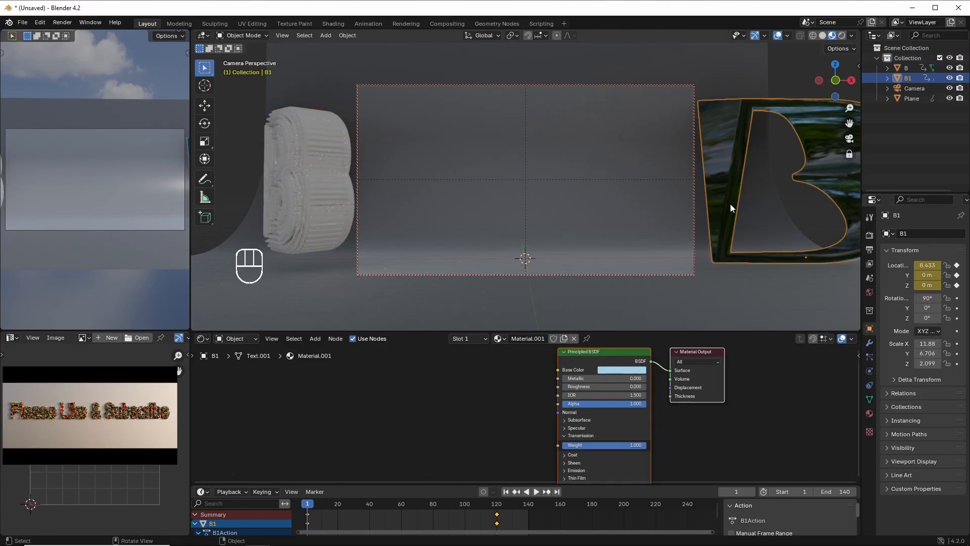
pyautogui.rightClick(890, 298)
pyautogui.click(888, 298)
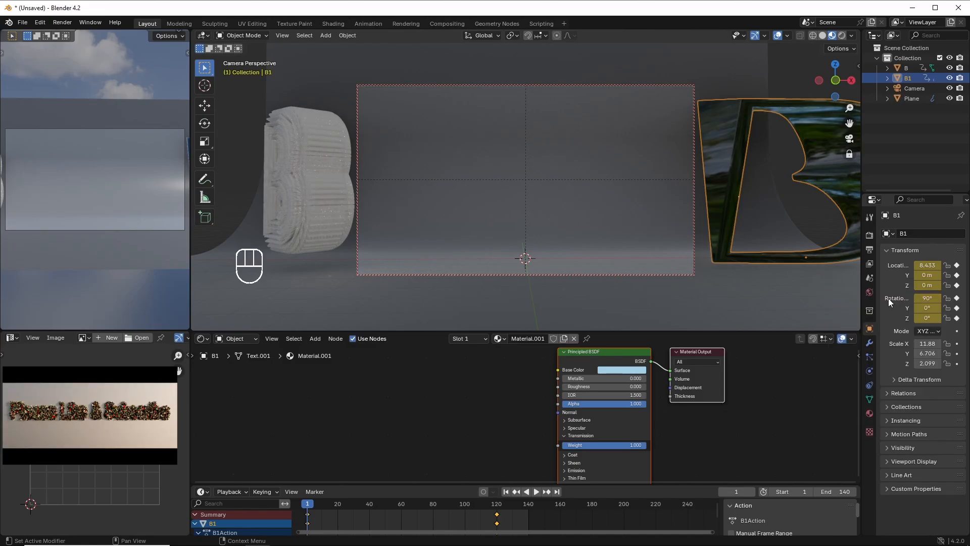
pyautogui.click(536, 492)
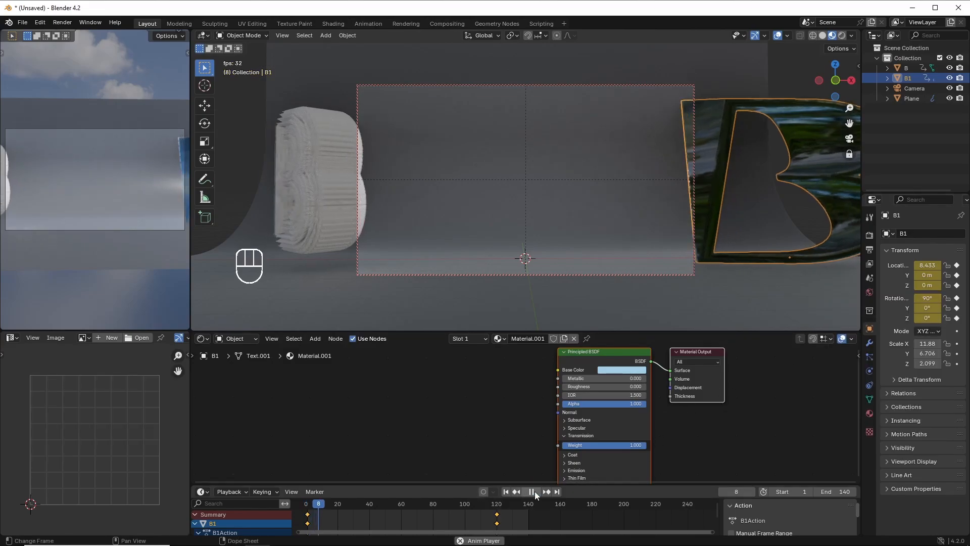
pyautogui.click(532, 494)
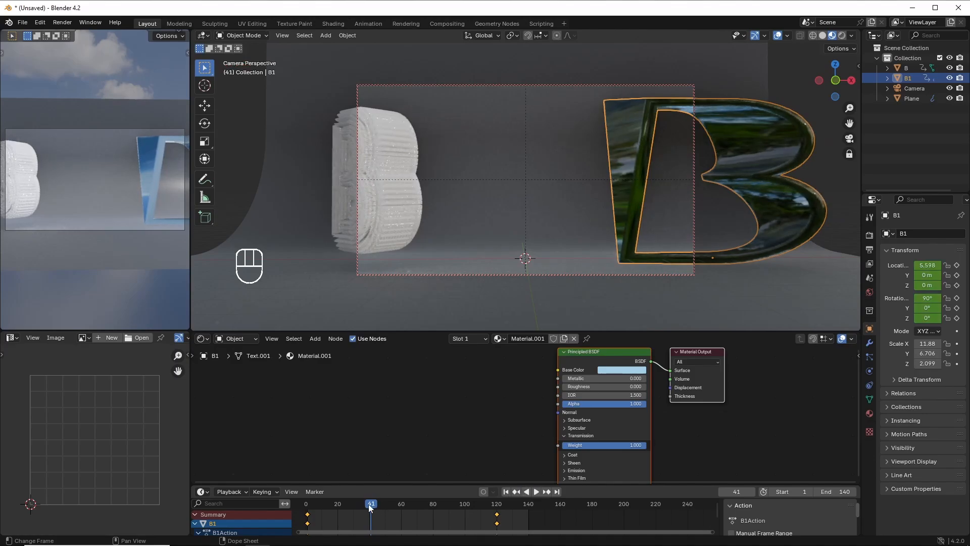
# Step: At frame 120, set object B's Z rotation to 319° and insert rotation keyframes
pyautogui.click(496, 510)
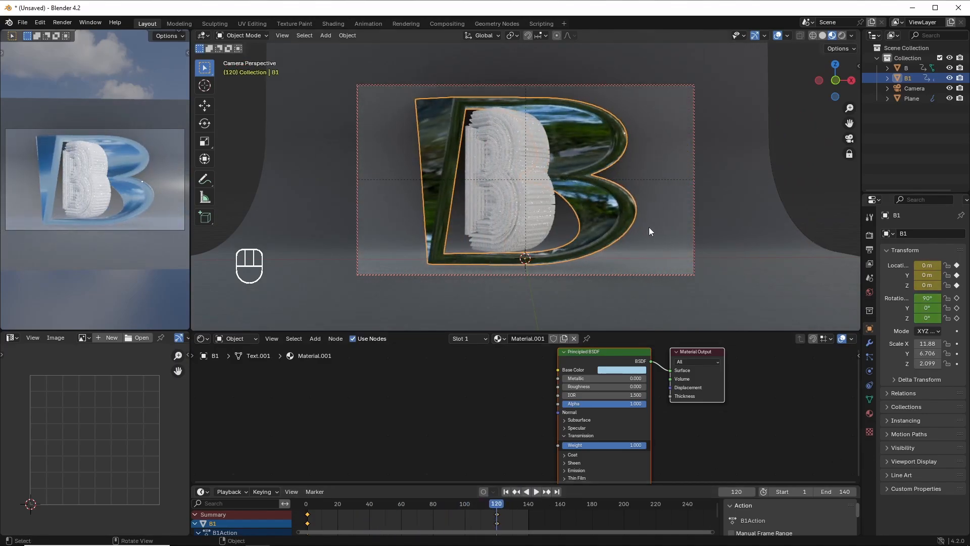
pyautogui.click(524, 205)
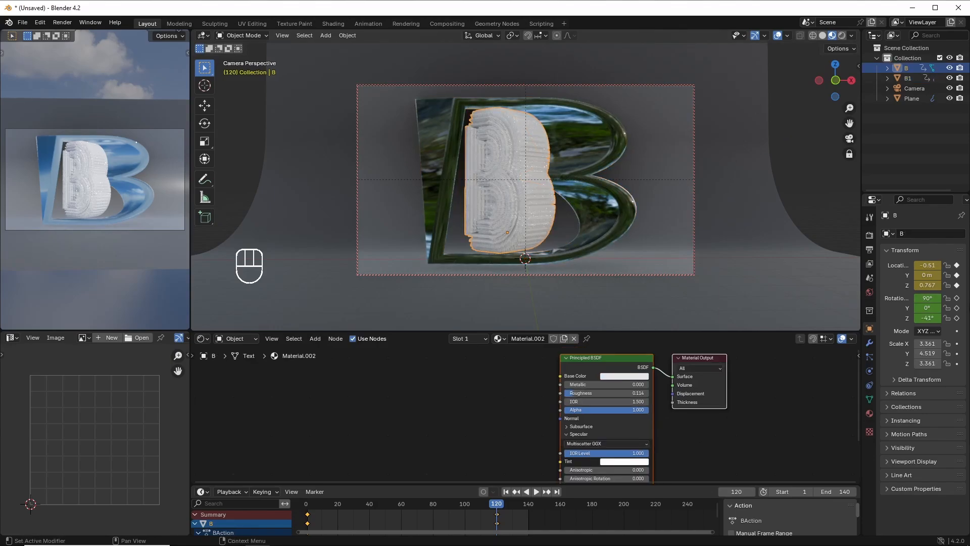
pyautogui.click(927, 319)
pyautogui.moveTo(927, 319)
pyautogui.mouseDown()
pyautogui.moveTo(963, 319)
pyautogui.moveTo(917, 318)
pyautogui.moveTo(926, 318)
pyautogui.mouseUp()
pyautogui.rightClick(932, 318)
pyautogui.click(906, 319)
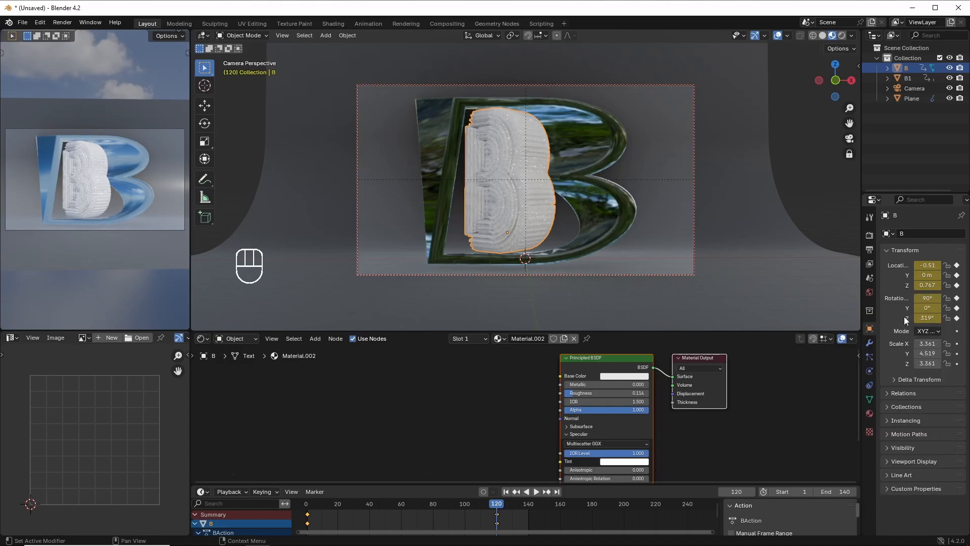
# Step: Set B1's Z rotation to 360° at frame 120 and insert rotation keyframes
pyautogui.click(608, 235)
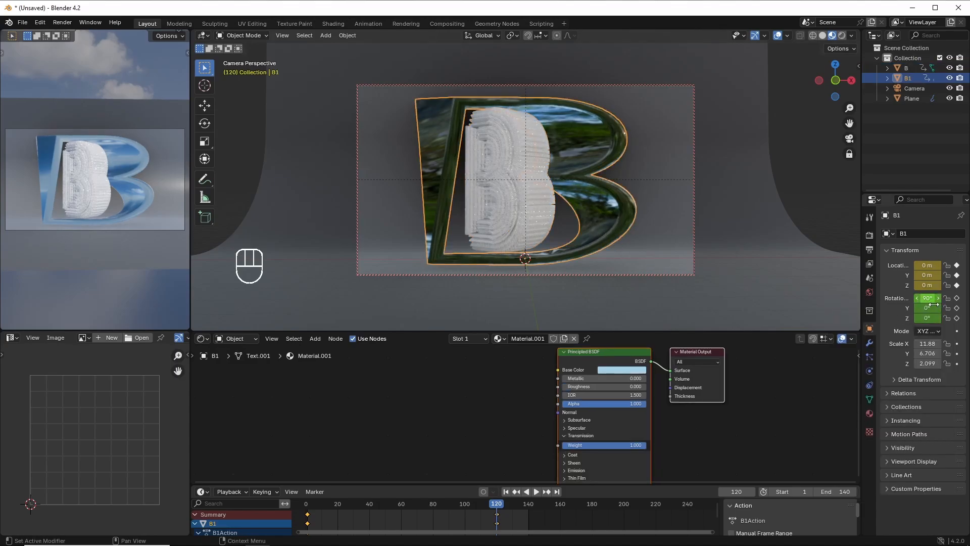
pyautogui.moveTo(924, 319)
pyautogui.mouseDown()
pyautogui.moveTo(967, 318)
pyautogui.moveTo(932, 318)
pyautogui.moveTo(943, 318)
pyautogui.mouseUp()
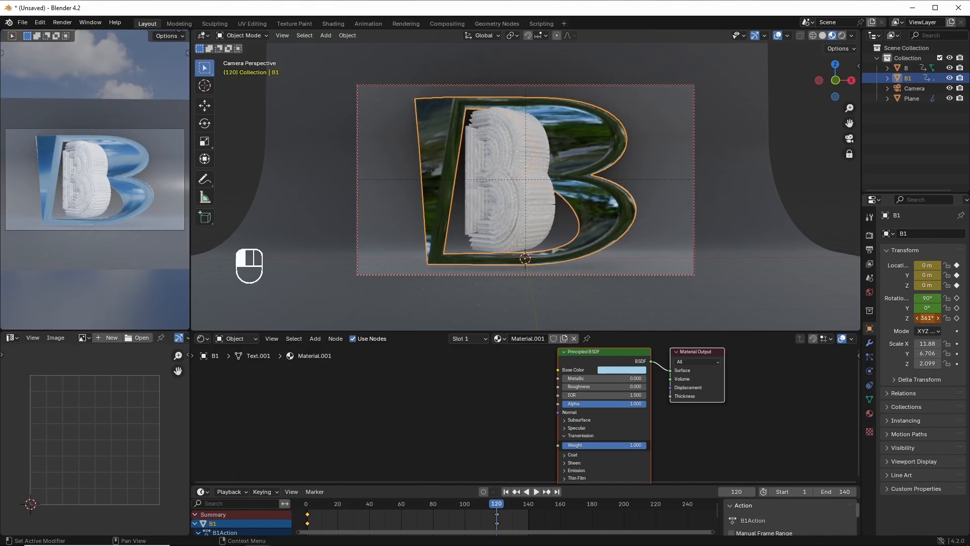
pyautogui.moveTo(925, 318); pyautogui.dragTo(928, 318)
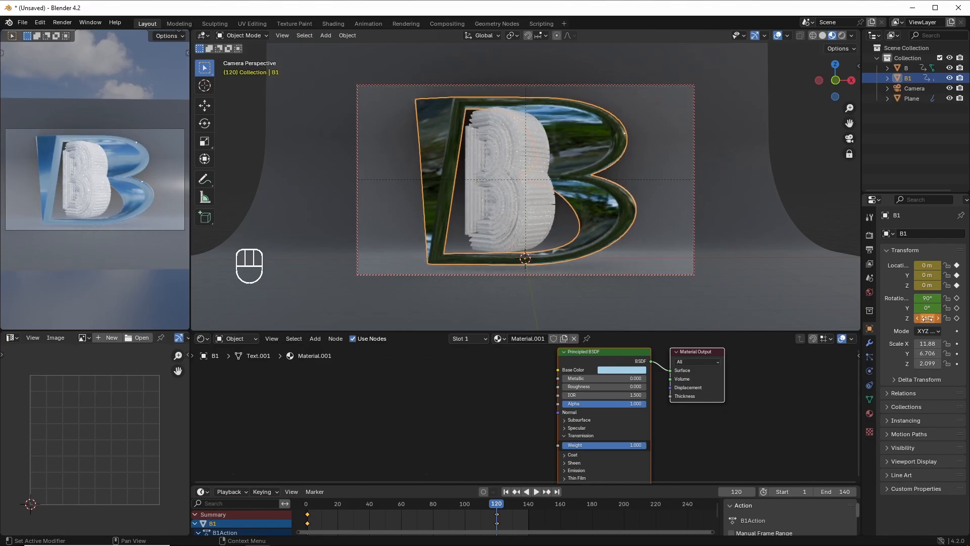
pyautogui.rightClick(927, 318)
pyautogui.click(917, 321)
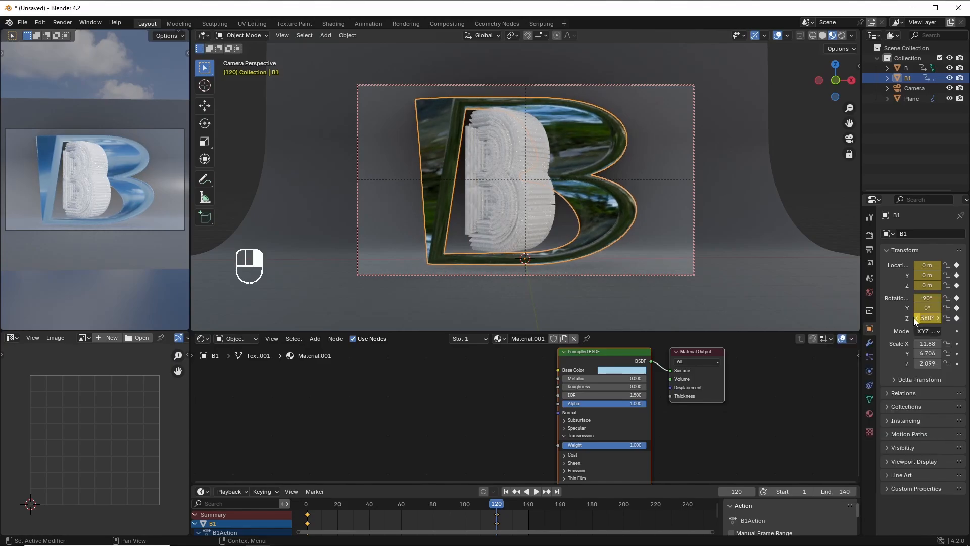
# Step: Select object B, play back the animation to check both rotations, and stop it at frame 120
pyautogui.click(535, 207)
pyautogui.click(535, 493)
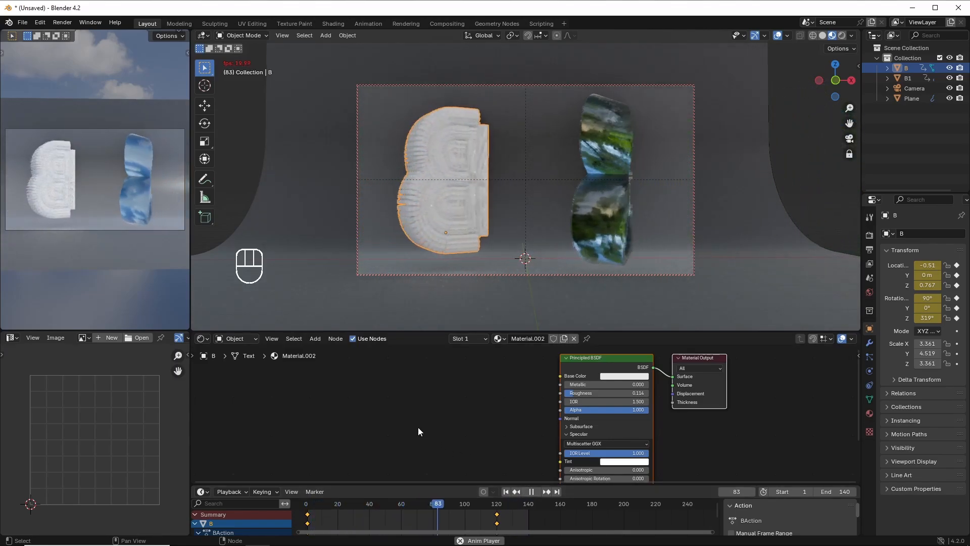
pyautogui.click(531, 492)
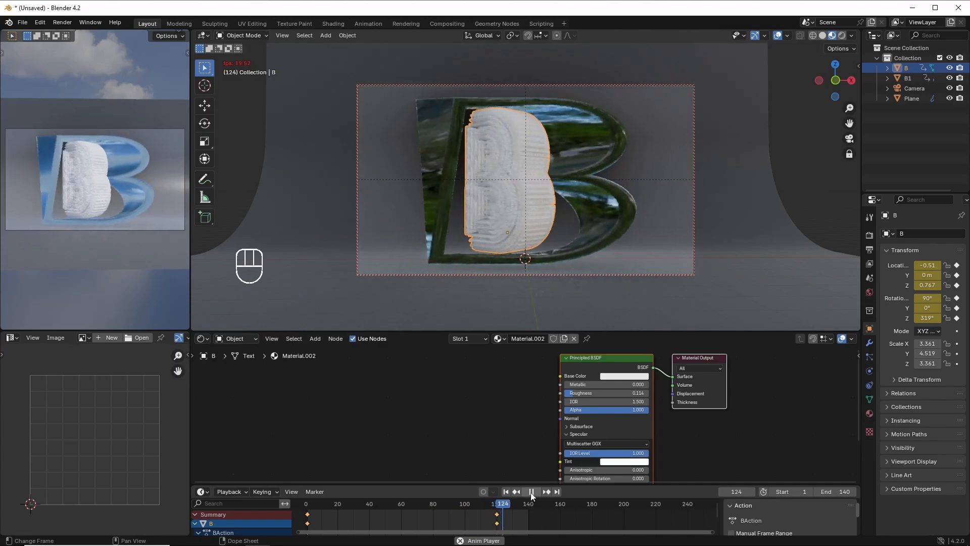
pyautogui.click(513, 504)
pyautogui.click(498, 504)
pyautogui.press('space')
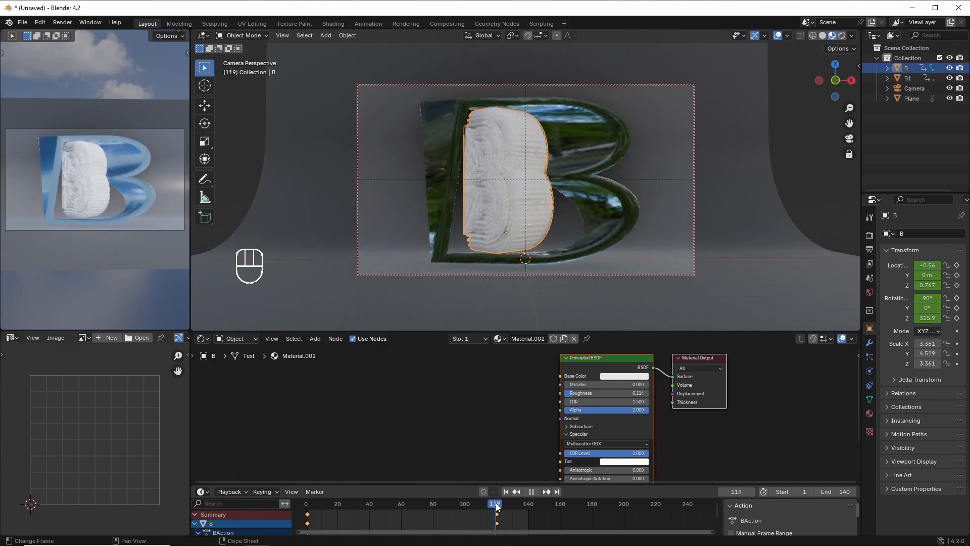
pyautogui.press('space')
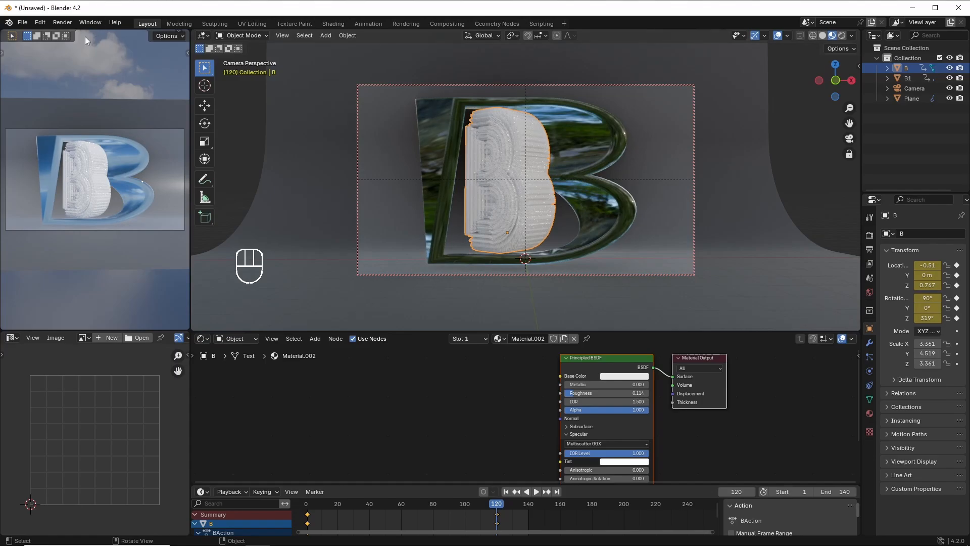
# Step: Set the output resolution to 1920 by 1080 px
pyautogui.click(870, 250)
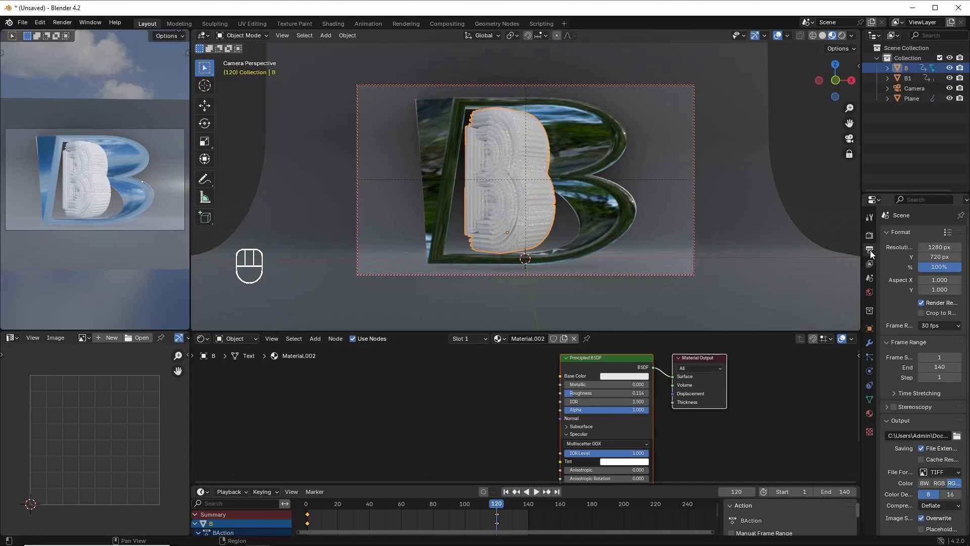
pyautogui.click(935, 247)
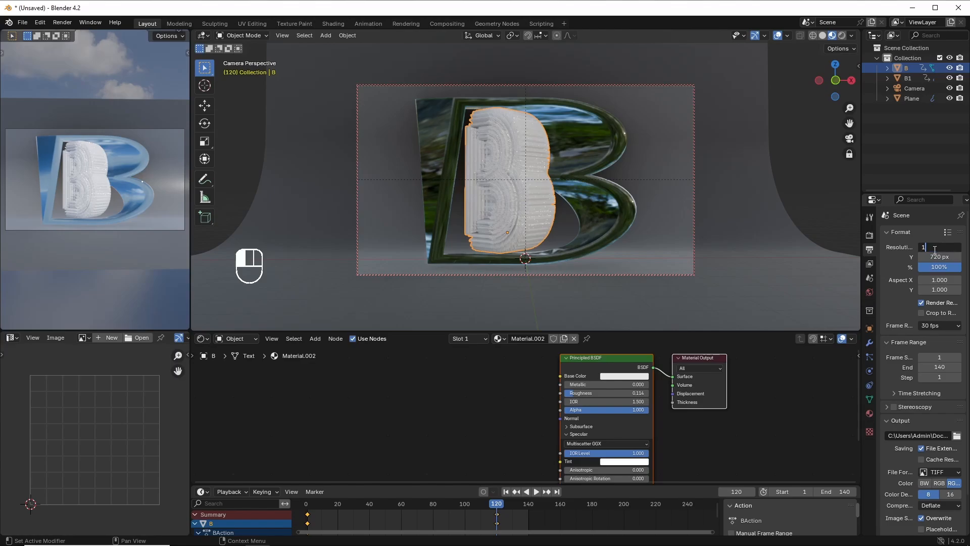
pyautogui.press('Return')
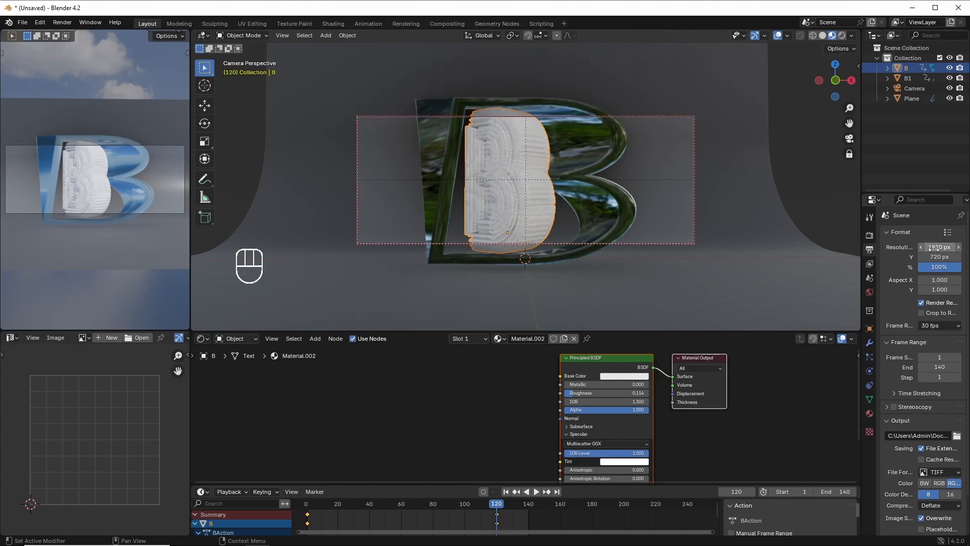
pyautogui.click(938, 256)
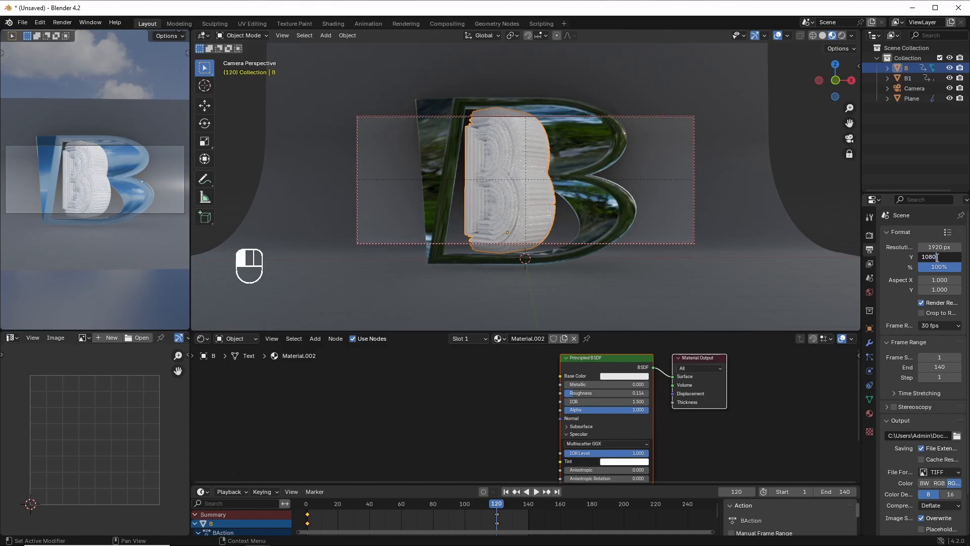
pyautogui.write('1080')
pyautogui.press('Return')
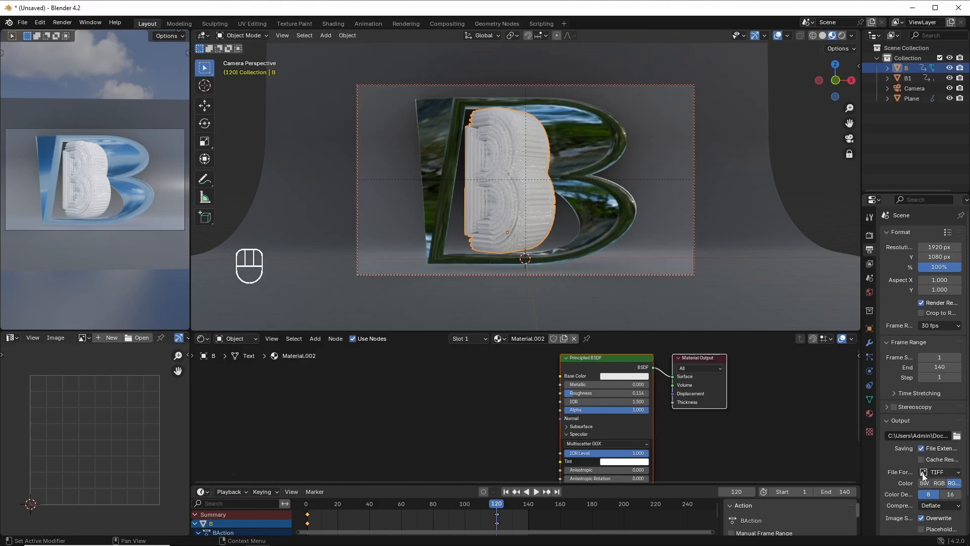
# Step: Set the output file format to FFmpeg Video with an MPEG-4 container, keeping the output quality at Medium
pyautogui.click(948, 472)
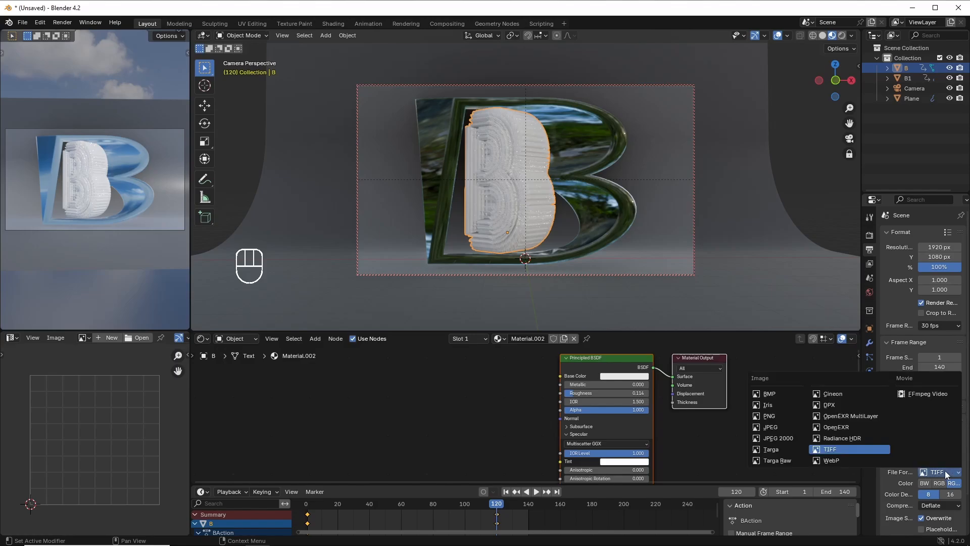
pyautogui.click(916, 396)
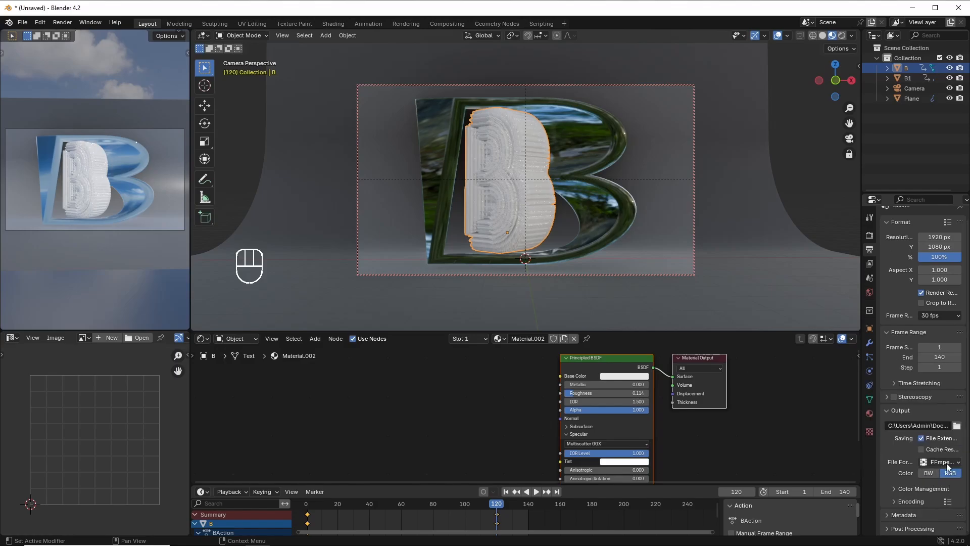
pyautogui.click(894, 502)
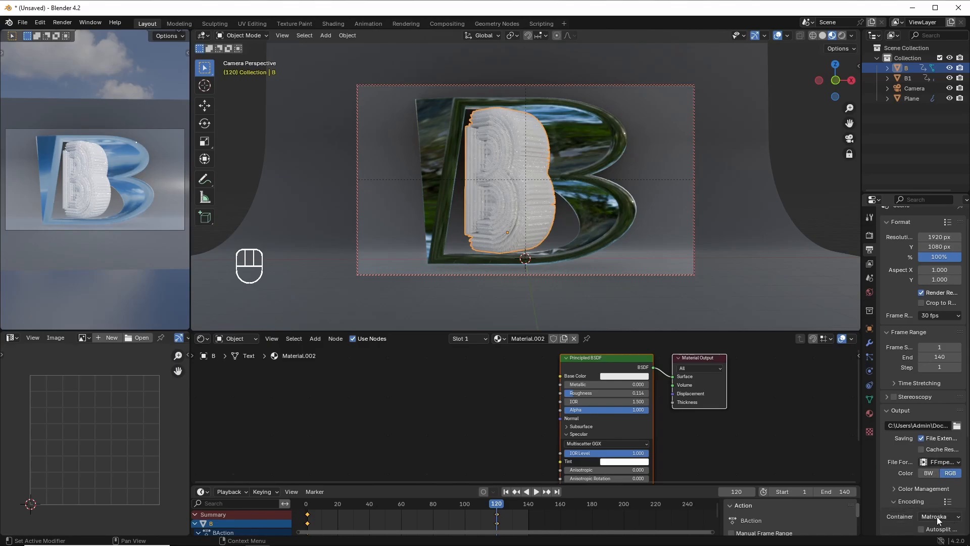
pyautogui.click(937, 517)
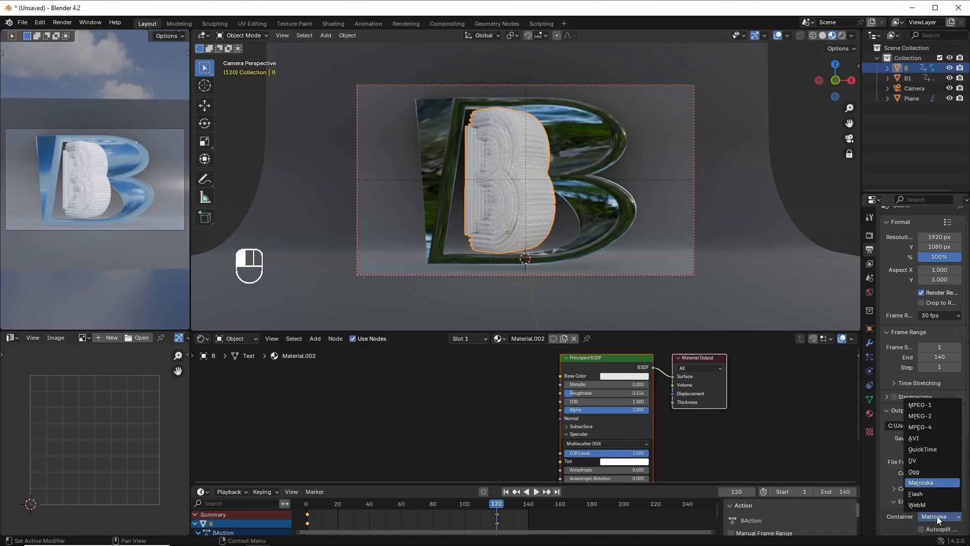
pyautogui.click(920, 428)
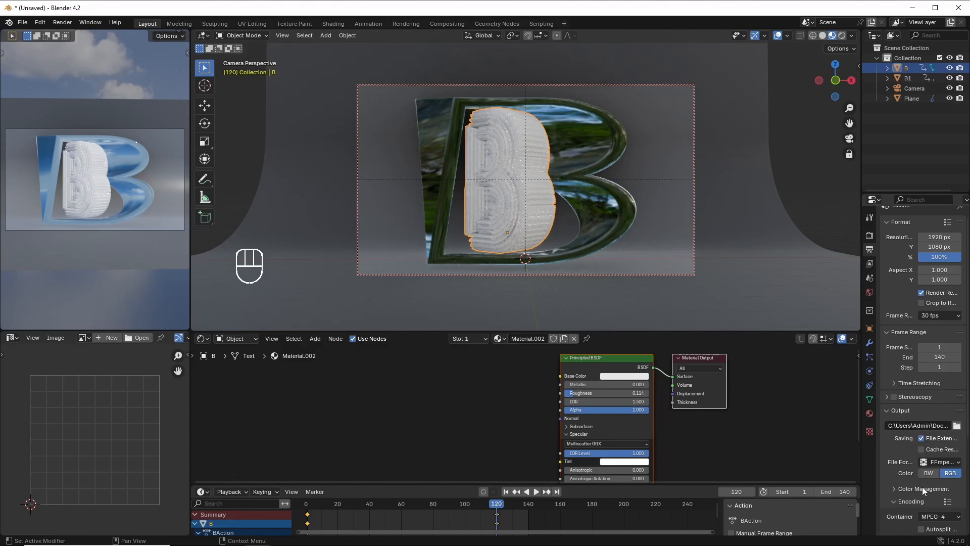
pyautogui.scroll(-2, 942, 493)
pyautogui.scroll(-2, 940, 492)
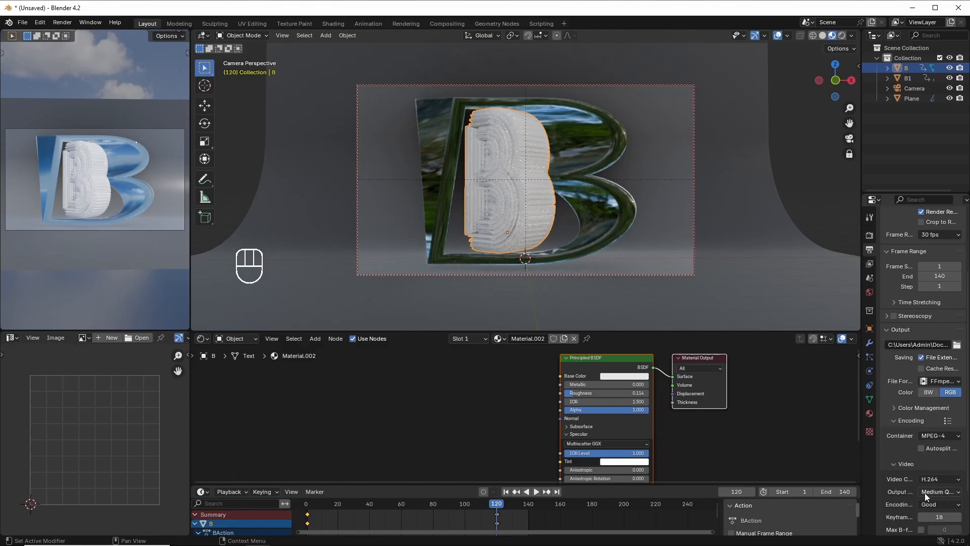
pyautogui.click(940, 492)
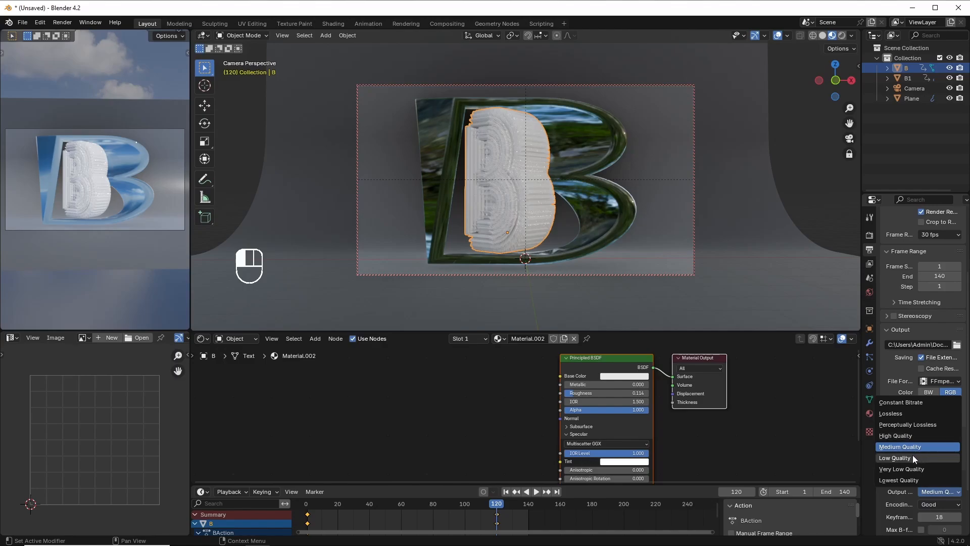
pyautogui.scroll(-2, 937, 470)
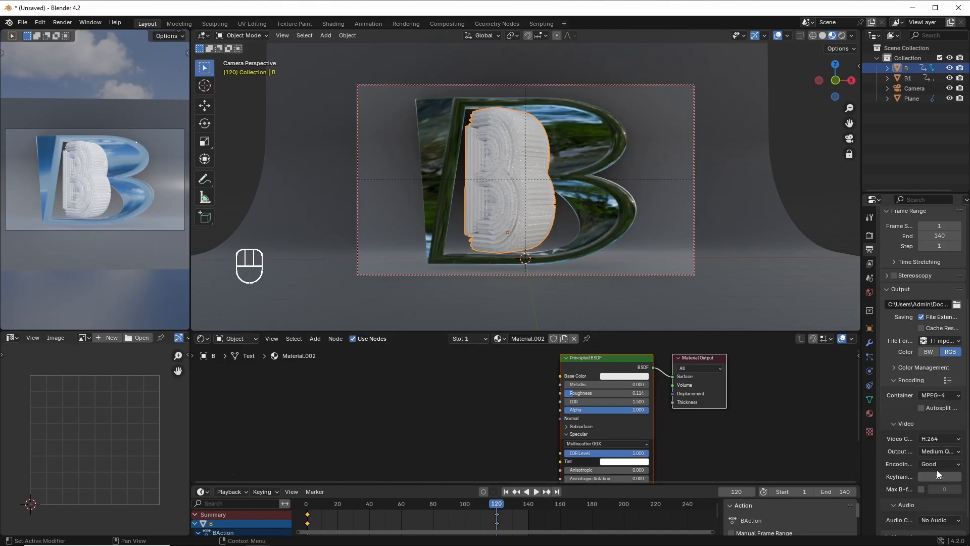
# Step: Switch the render engine to Cycles for the animation render
pyautogui.click(62, 22)
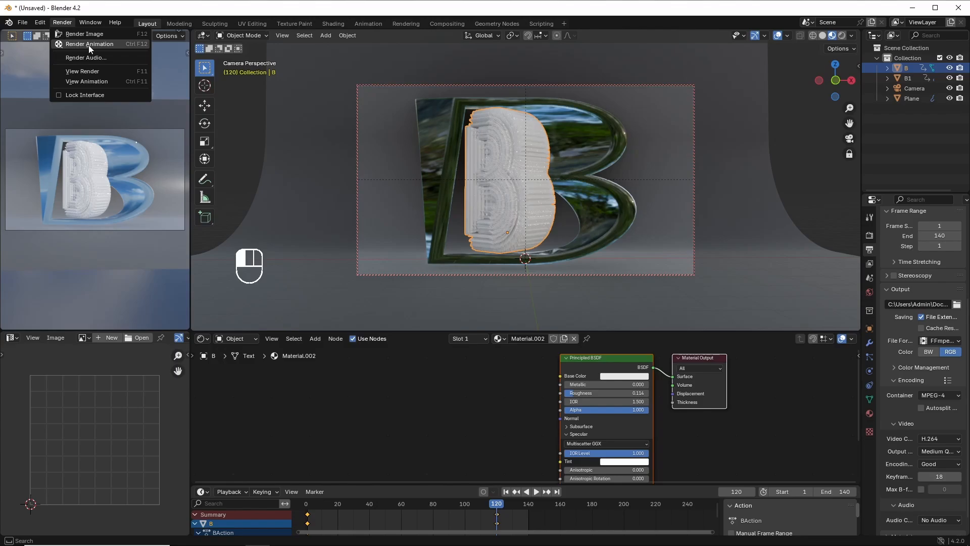
pyautogui.click(88, 46)
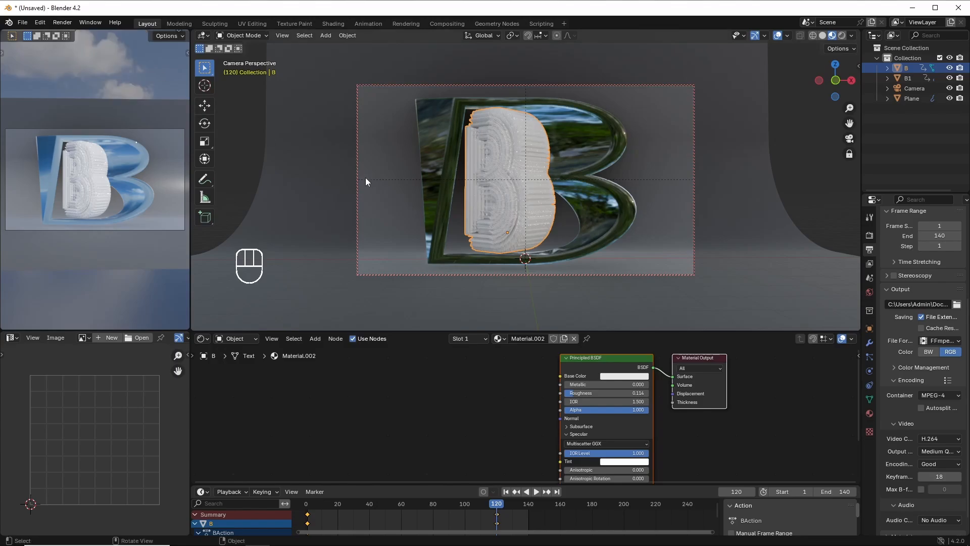
pyautogui.click(870, 238)
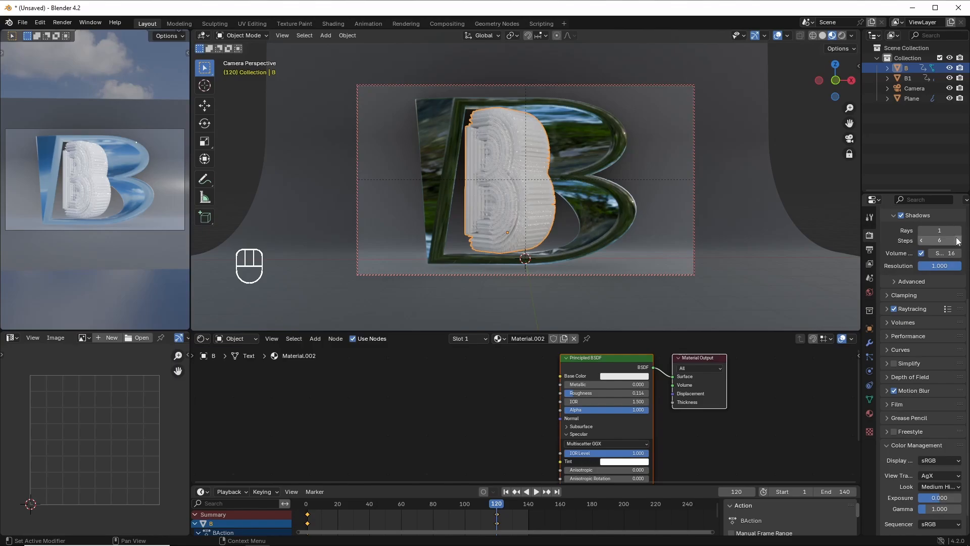
pyautogui.scroll(5, 915, 232)
pyautogui.click(941, 233)
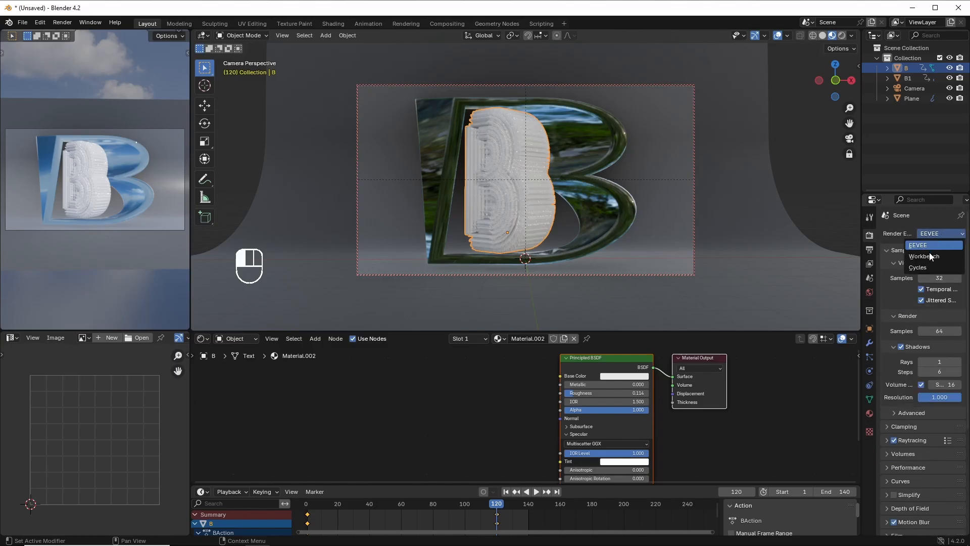
pyautogui.click(925, 266)
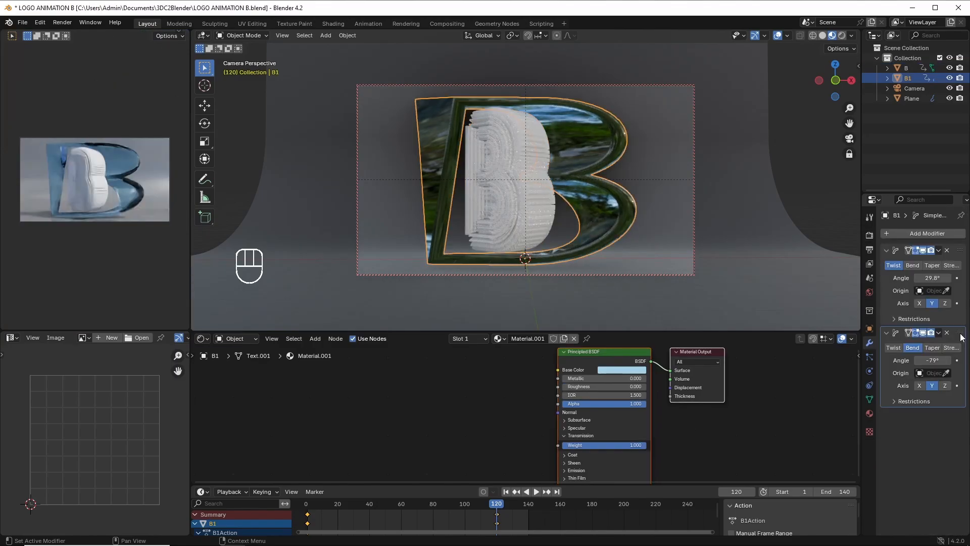
# Step: Reorder B1's Simple Deform modifiers so the Bend comes before the Twist
pyautogui.click(948, 253)
pyautogui.moveTo(949, 251); pyautogui.dragTo(945, 250)
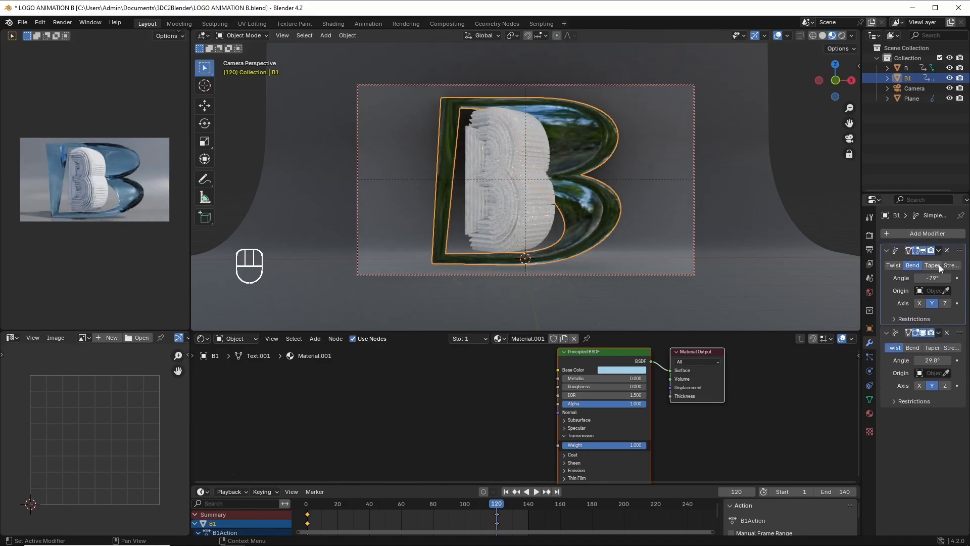
# Step: Move object B about -0.164 m along the global X axis at frame 120
pyautogui.click(517, 202)
pyautogui.press('g')
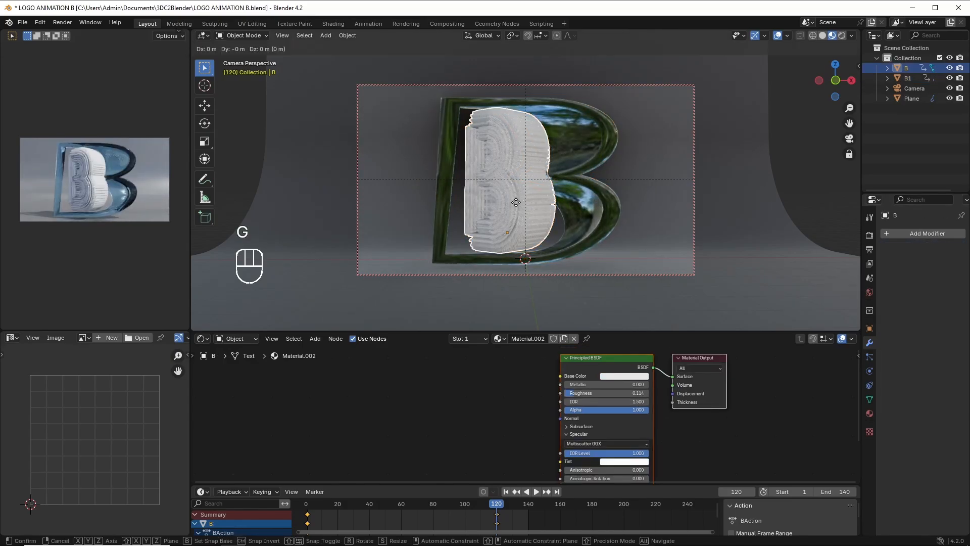
pyautogui.press('x')
pyautogui.press('x')
pyautogui.press('x')
pyautogui.press('x')
pyautogui.press('x')
pyautogui.press('x')
pyautogui.press('x')
pyautogui.press('x')
pyautogui.press('x')
pyautogui.press('x')
pyautogui.press('x')
pyautogui.press('x')
pyautogui.press('x')
pyautogui.press('x')
pyautogui.press('x')
pyautogui.press('x')
pyautogui.press('x')
pyautogui.press('x')
pyautogui.press('x')
pyautogui.press('x')
pyautogui.press('x')
pyautogui.press('x')
pyautogui.press('x')
pyautogui.press('x')
pyautogui.press('x')
pyautogui.press('x')
pyautogui.press('x')
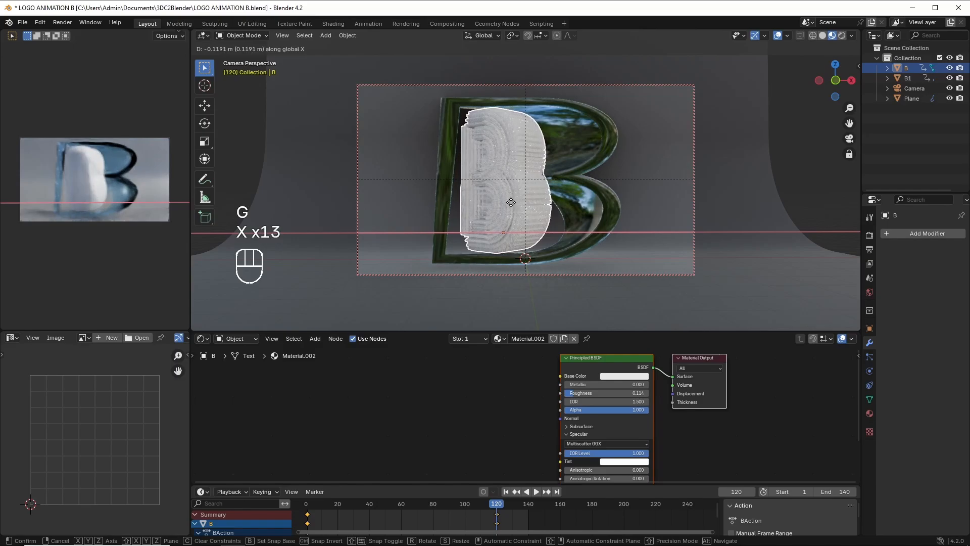
pyautogui.press('x')
pyautogui.press('x')
pyautogui.press('x')
pyautogui.press('x')
pyautogui.press('x')
pyautogui.press('x')
pyautogui.press('x')
pyautogui.press('x')
pyautogui.press('x')
pyautogui.press('x')
pyautogui.click(510, 202)
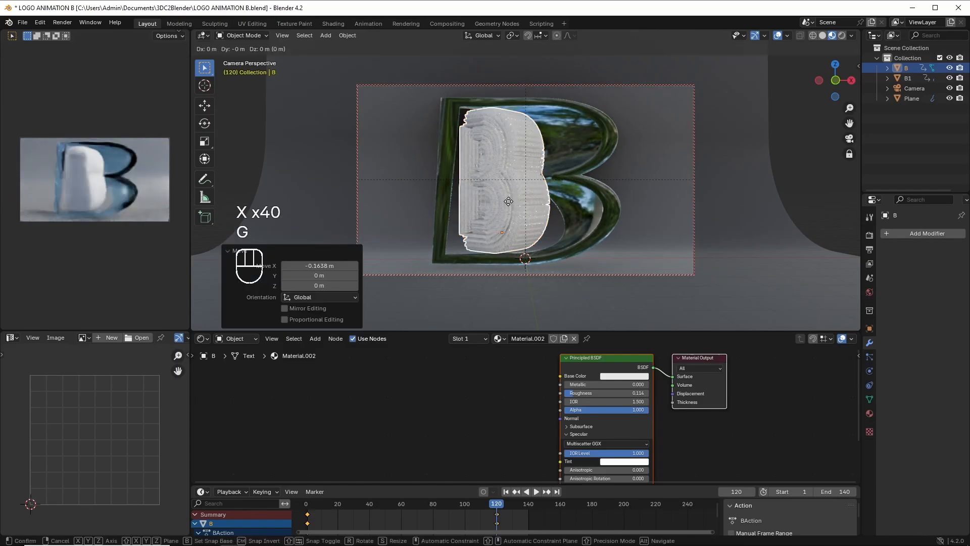
# Step: Lower object B about 0.133 m along the global Z axis
pyautogui.press('g')
pyautogui.press('z')
pyautogui.press('z')
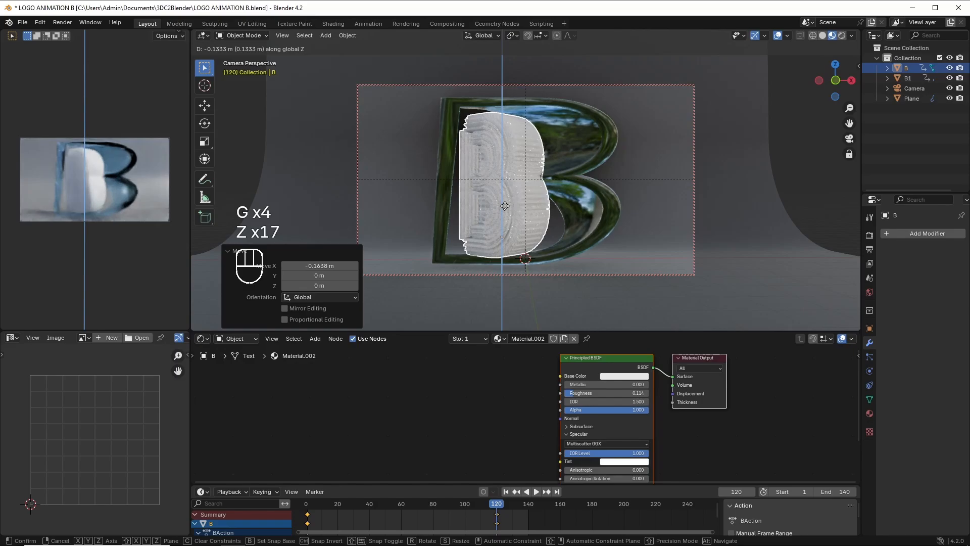
pyautogui.click(505, 206)
pyautogui.press('z')
pyautogui.press('z')
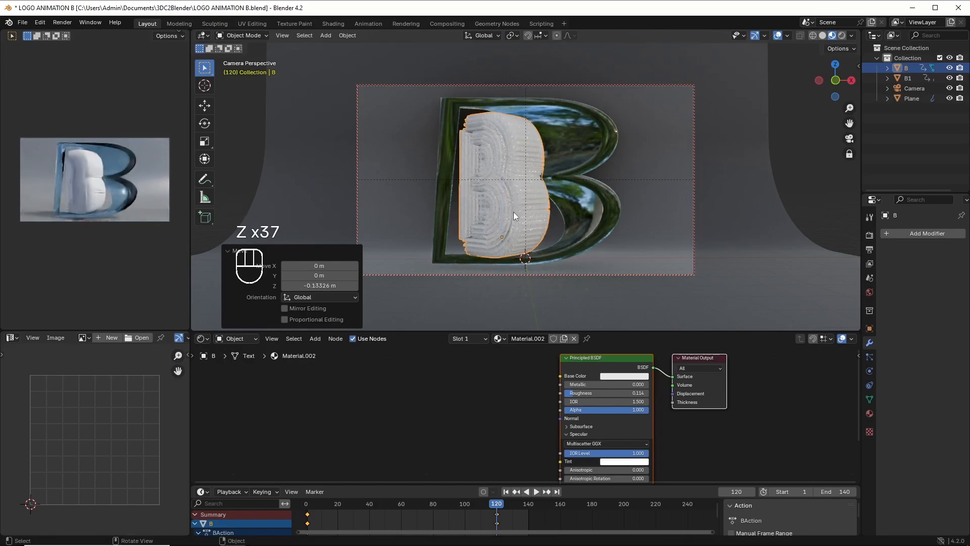
# Step: Replace object B's location and rotation keyframes at frame 120 with its current placement
pyautogui.click(869, 329)
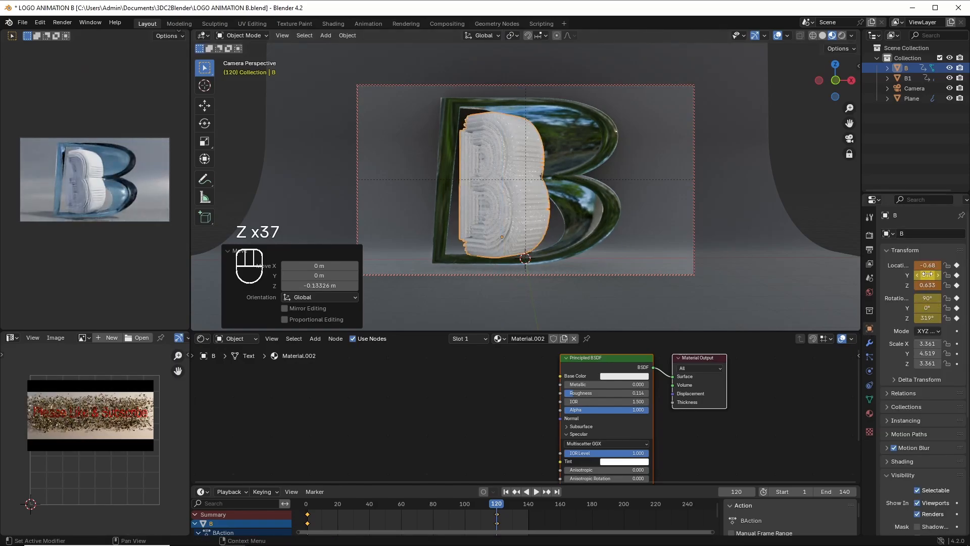
pyautogui.rightClick(906, 265)
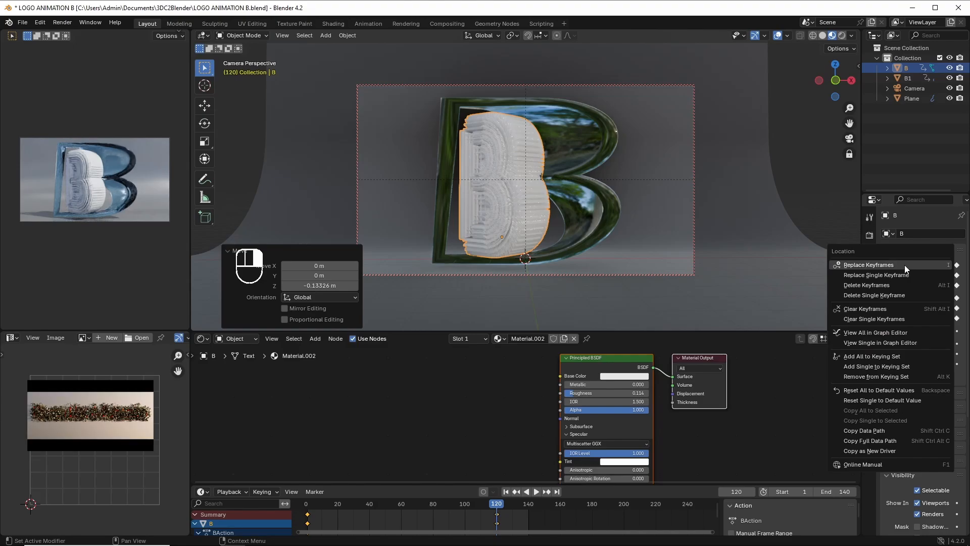
pyautogui.click(904, 265)
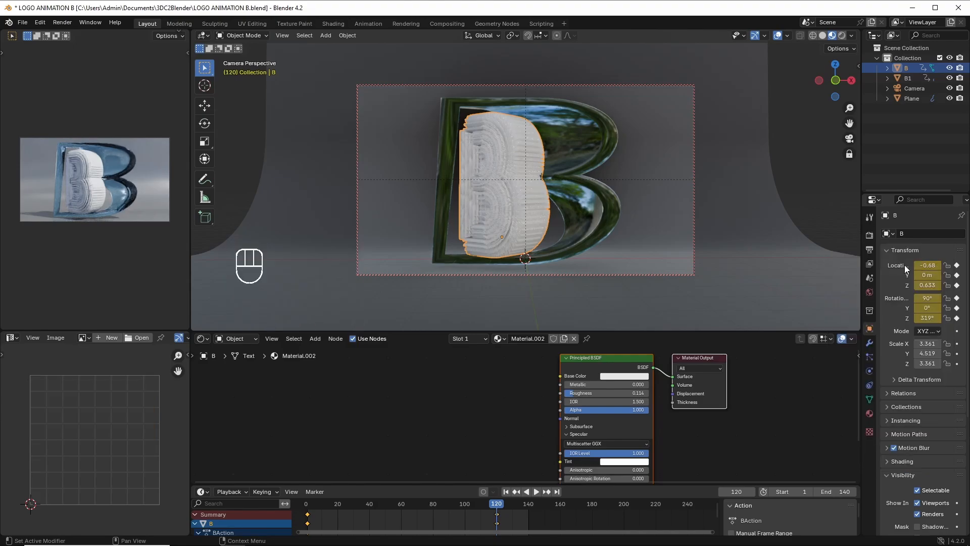
pyautogui.rightClick(928, 299)
pyautogui.click(909, 301)
# Step: Raise the backdrop plane about 0.089 m along the global Z axis
pyautogui.moveTo(617, 278); pyautogui.dragTo(594, 219)
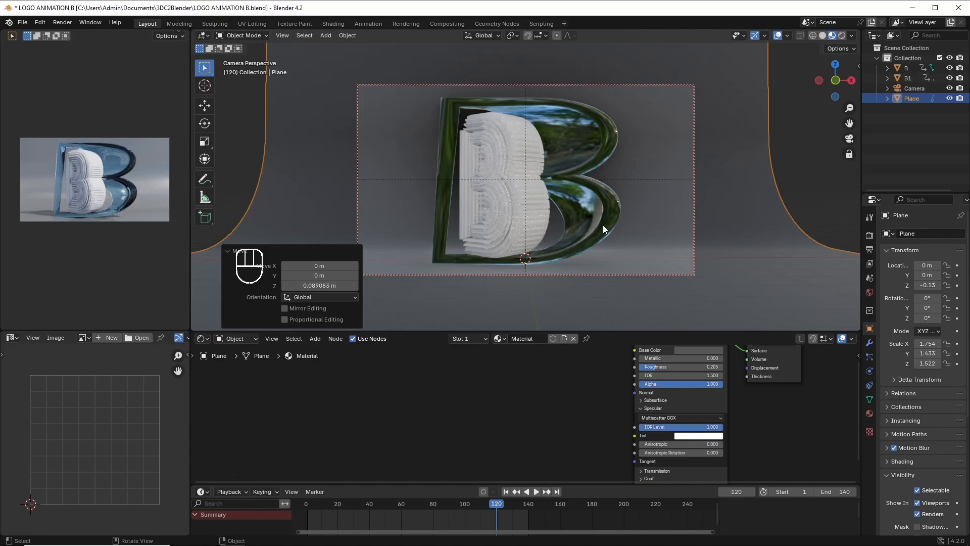
# Step: Change the base color of B1's glass material to a pale mint green and raise its brightness to the maximum
pyautogui.click(603, 226)
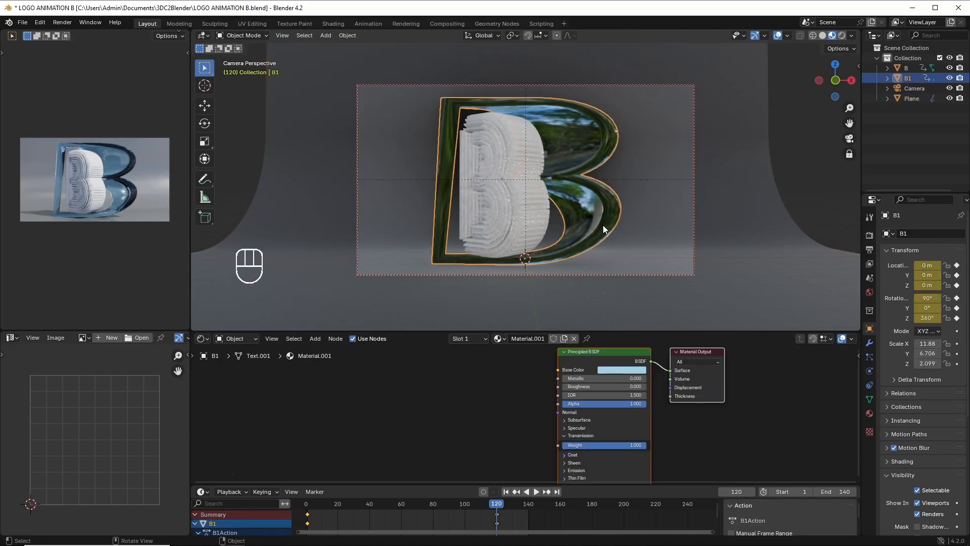
pyautogui.click(625, 371)
pyautogui.click(635, 274)
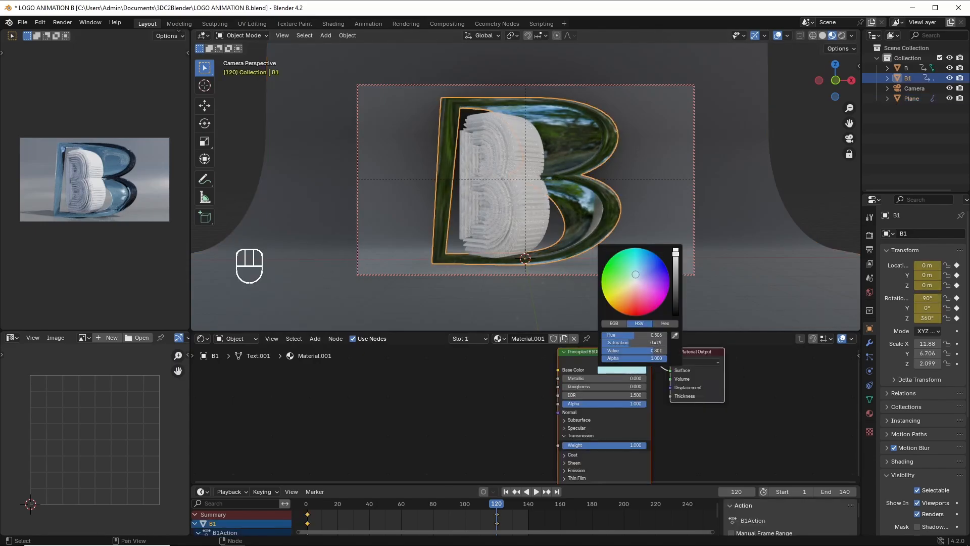
pyautogui.moveTo(636, 275); pyautogui.dragTo(628, 276)
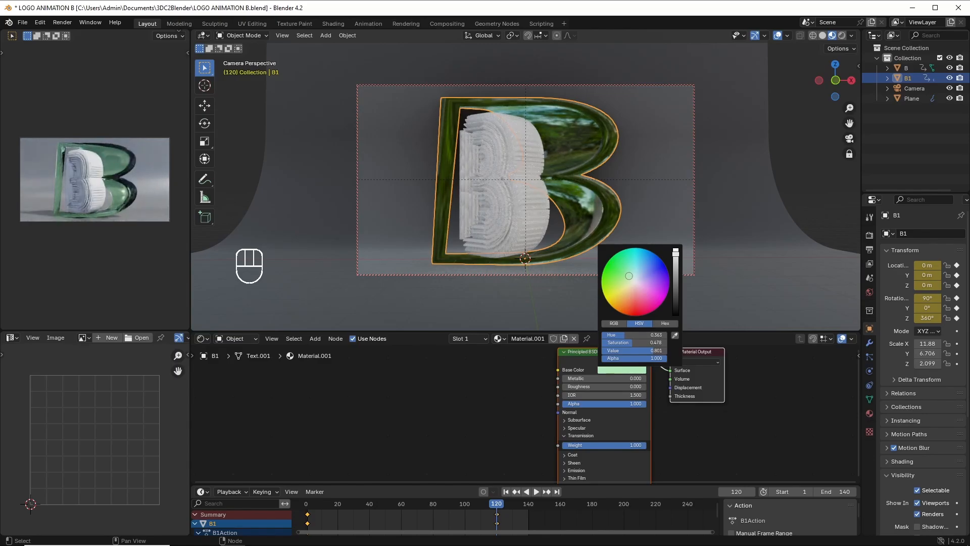
pyautogui.moveTo(628, 277); pyautogui.dragTo(630, 277)
pyautogui.moveTo(675, 254); pyautogui.dragTo(676, 248)
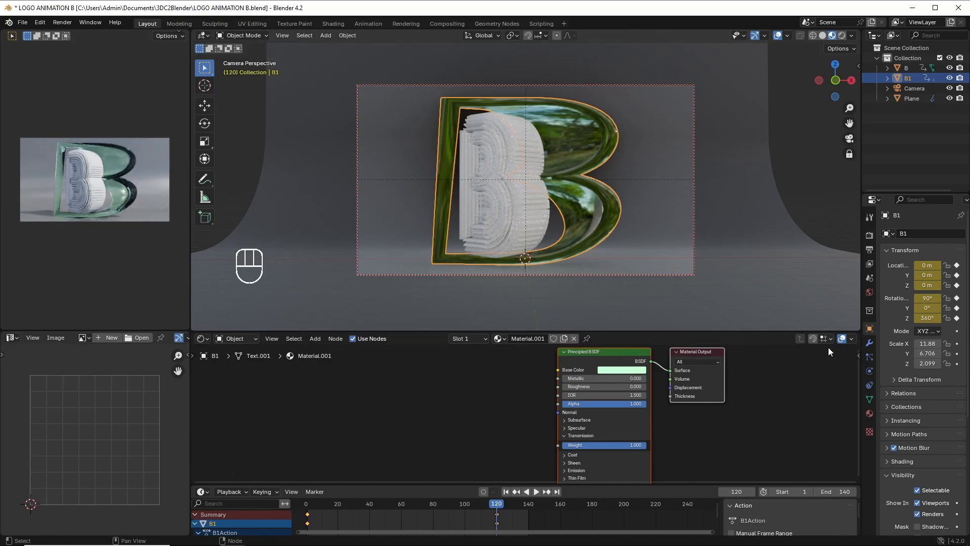
# Step: Try B1's Bend modifier around the Z and X axes, and return it to the Y axis
pyautogui.click(869, 346)
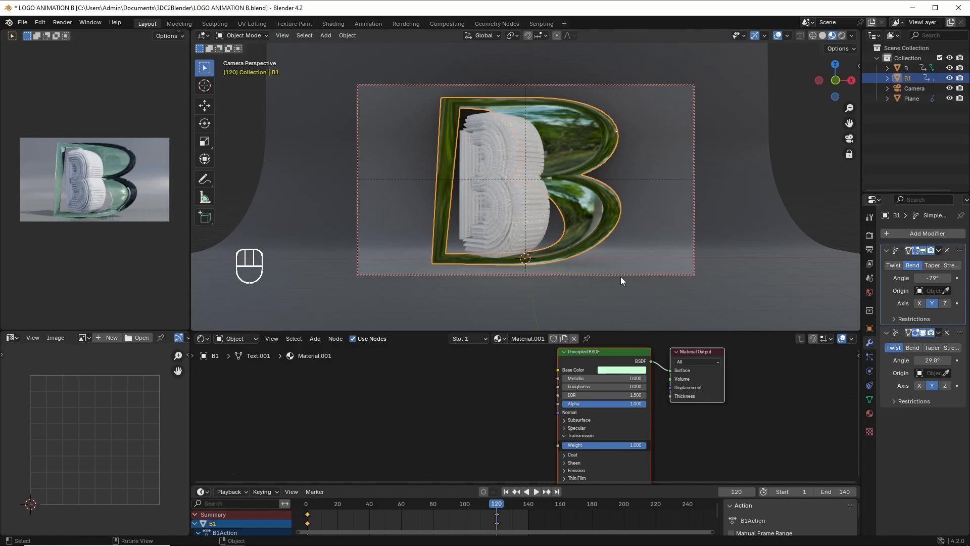
pyautogui.click(945, 303)
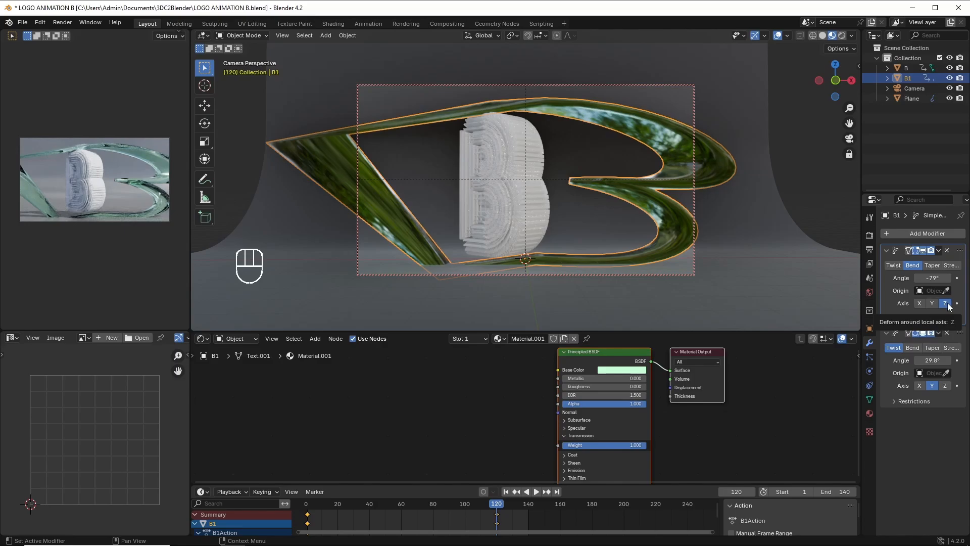
pyautogui.click(921, 304)
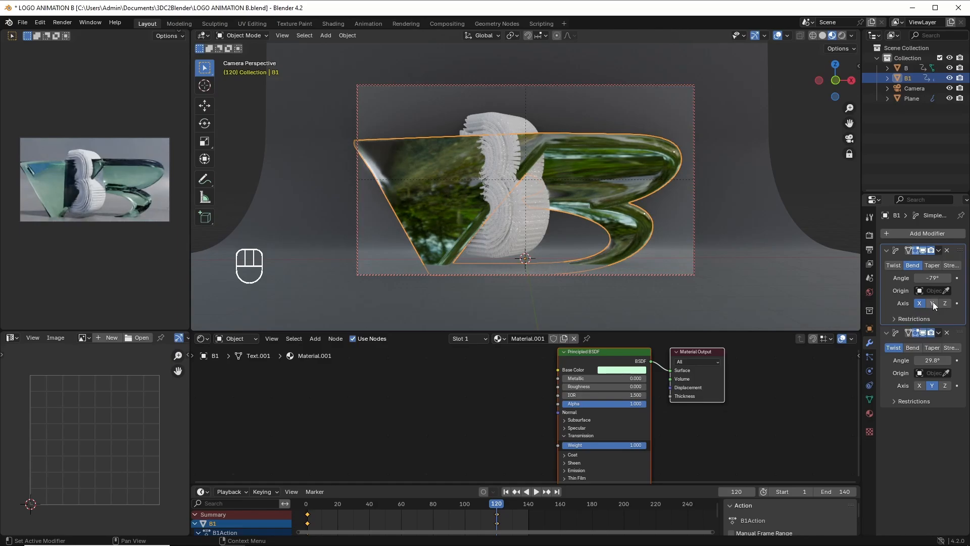
pyautogui.click(933, 304)
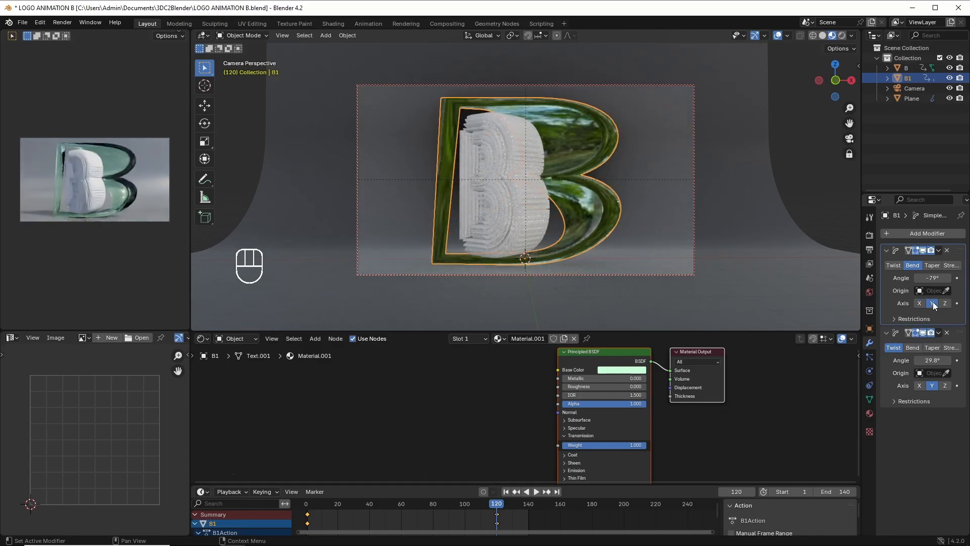
# Step: Set the axis of B1's Twist modifier to Z
pyautogui.click(945, 386)
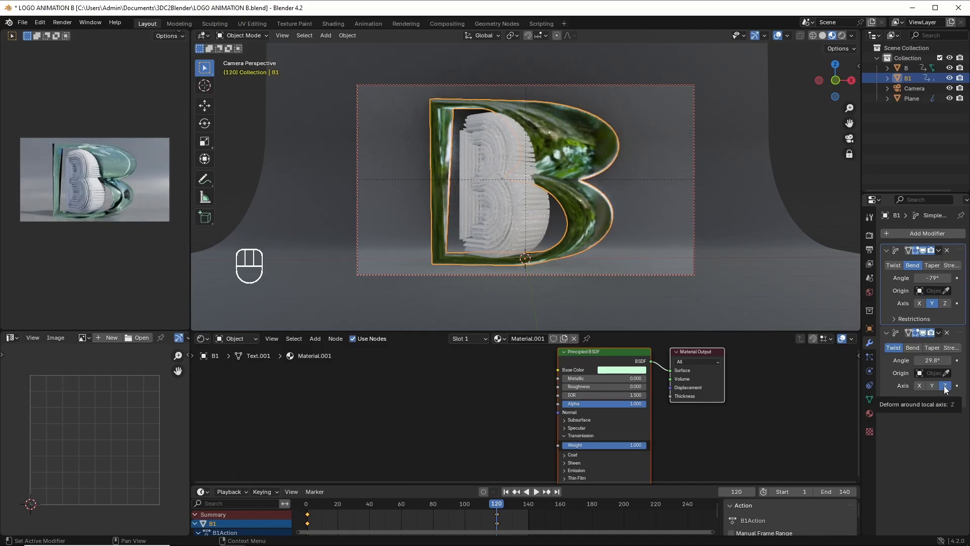
# Step: Move object B about -0.179 m along the global X axis at frame 120
pyautogui.click(495, 211)
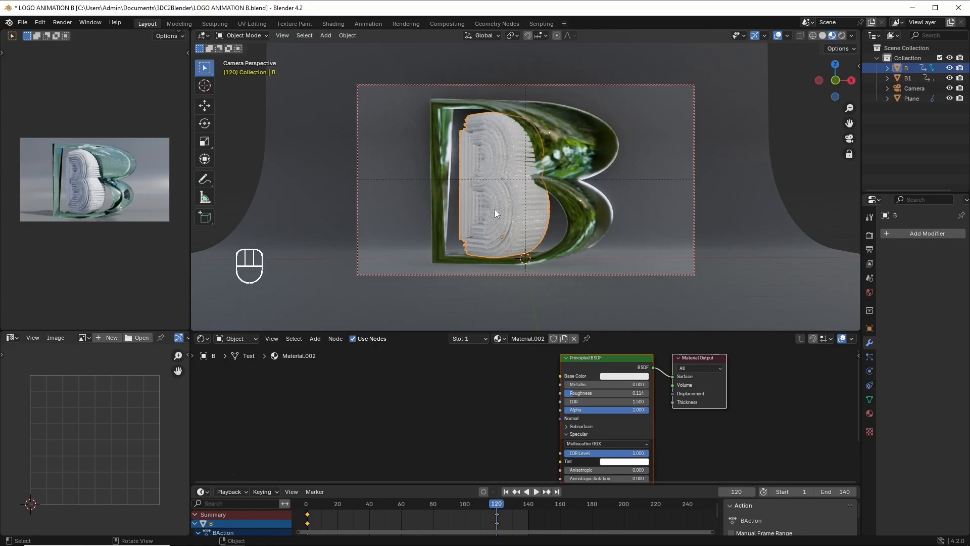
pyautogui.press('g')
pyautogui.press('g')
pyautogui.press('x')
pyautogui.press('x')
pyautogui.press('x')
pyautogui.press('x')
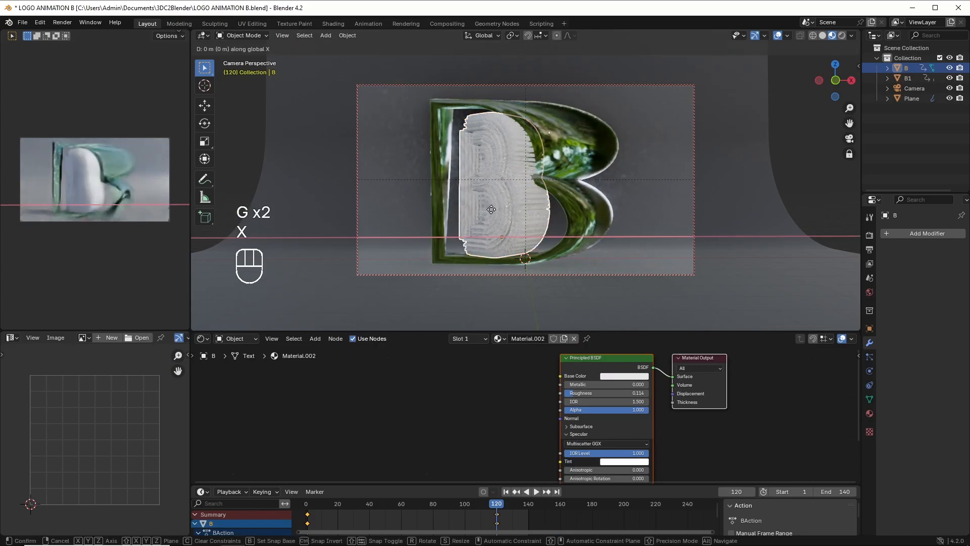
pyautogui.press('x')
pyautogui.press('x')
pyautogui.press('x')
pyautogui.press('x')
pyautogui.press('x')
pyautogui.press('x')
pyautogui.press('x')
pyautogui.press('x')
pyautogui.press('x')
pyautogui.press('x')
pyautogui.press('x')
pyautogui.press('x')
pyautogui.press('x')
pyautogui.press('x')
pyautogui.press('x')
pyautogui.press('x')
pyautogui.press('x')
pyautogui.press('x')
pyautogui.press('x')
pyautogui.press('x')
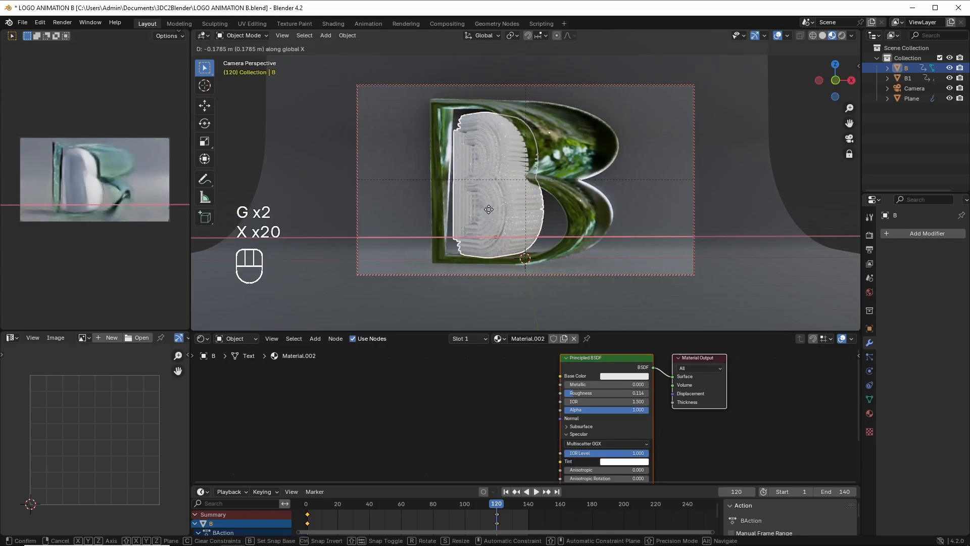
pyautogui.press('x')
pyautogui.press('x')
pyautogui.press('x')
pyautogui.press('x')
pyautogui.press('x')
pyautogui.press('x')
pyautogui.press('x')
pyautogui.press('x')
pyautogui.press('x')
pyautogui.press('x')
pyautogui.press('x')
pyautogui.press('x')
pyautogui.press('x')
pyautogui.press('x')
pyautogui.press('x')
pyautogui.press('x')
pyautogui.press('x')
pyautogui.press('x')
pyautogui.press('x')
pyautogui.press('x')
pyautogui.click(488, 209)
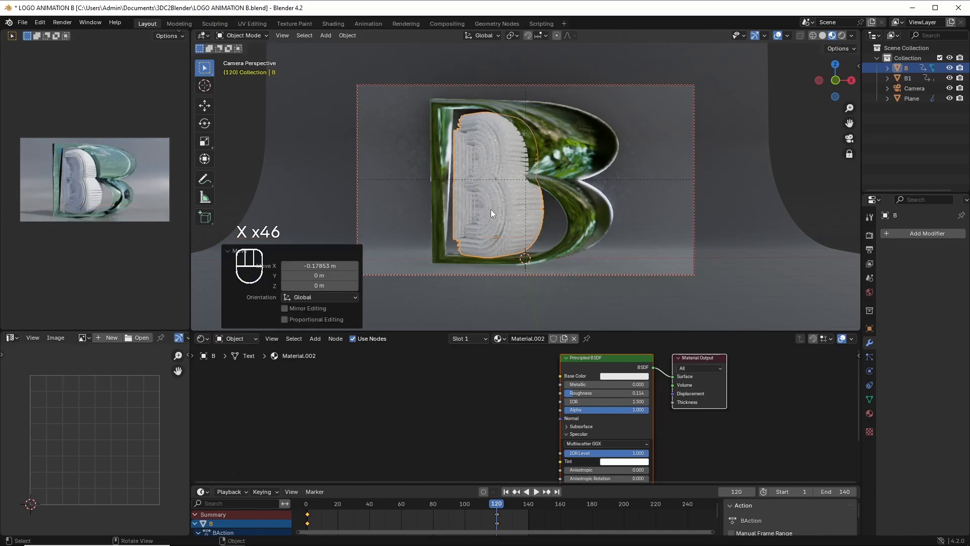
# Step: Set B1's Z rotation to 385° and replace its rotation keyframes at frame 120
pyautogui.click(578, 202)
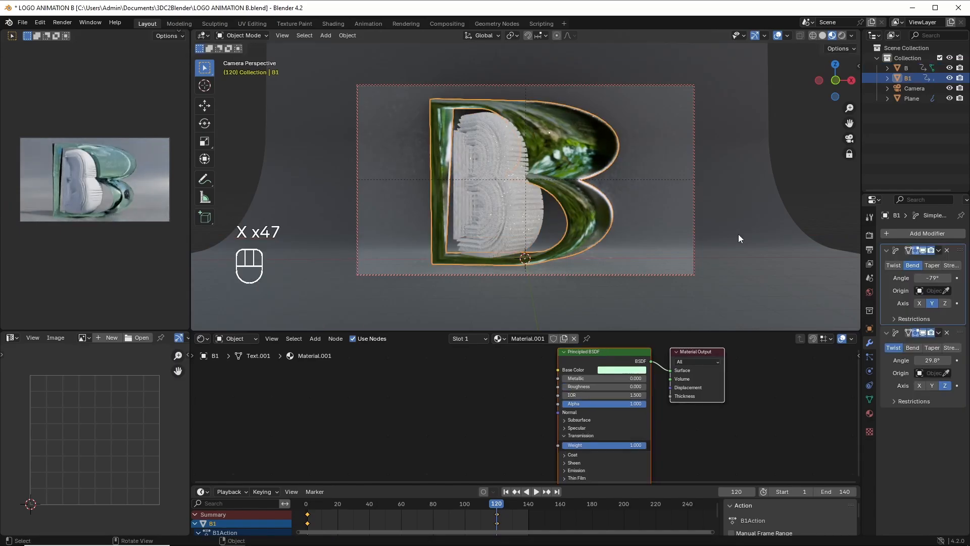
pyautogui.click(870, 328)
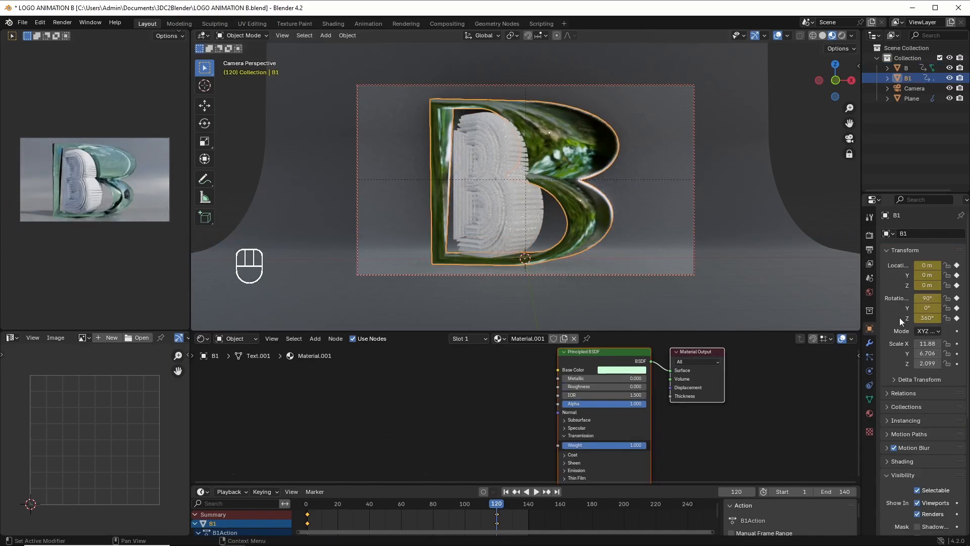
pyautogui.moveTo(926, 318); pyautogui.dragTo(958, 318)
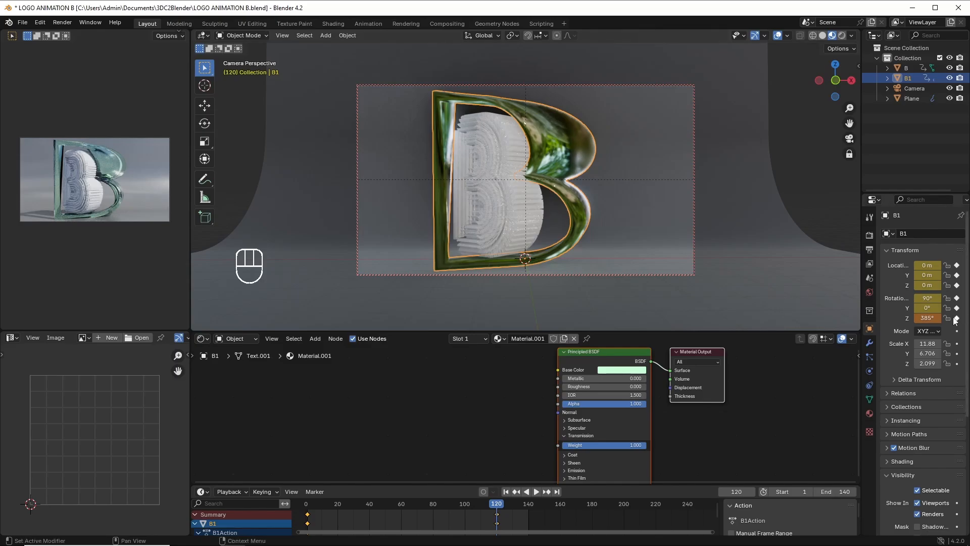
pyautogui.rightClick(927, 319)
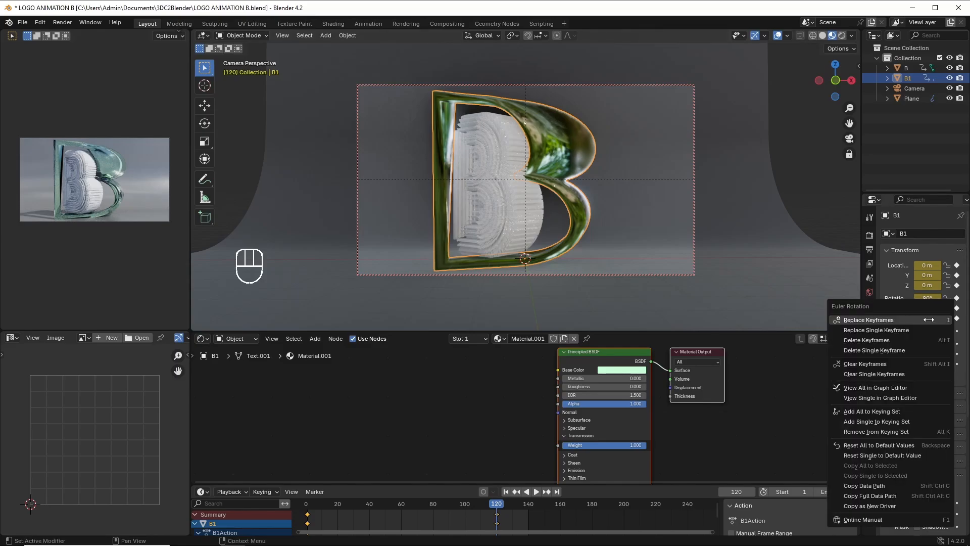
pyautogui.click(893, 319)
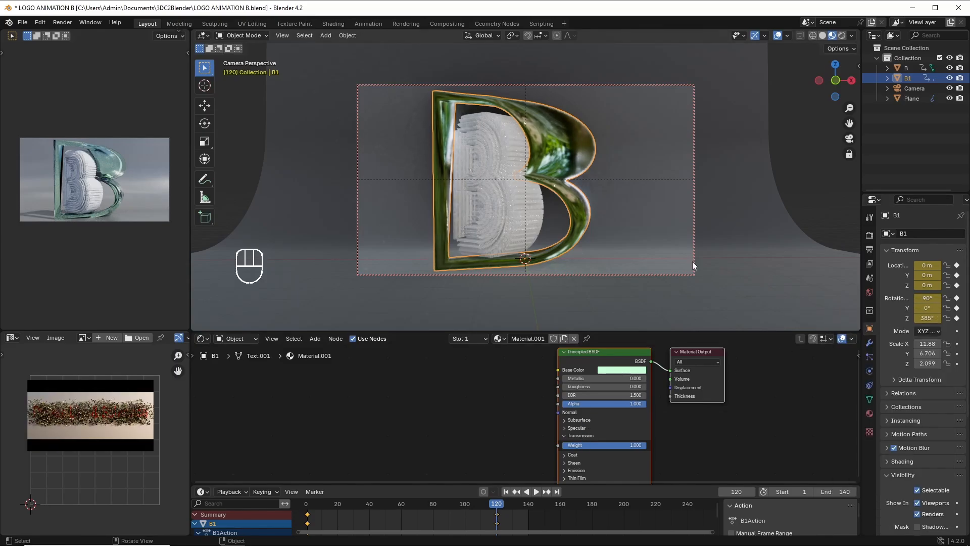
# Step: Update object B's location and rotation keyframes at frame 120 to its shifted position
pyautogui.click(516, 203)
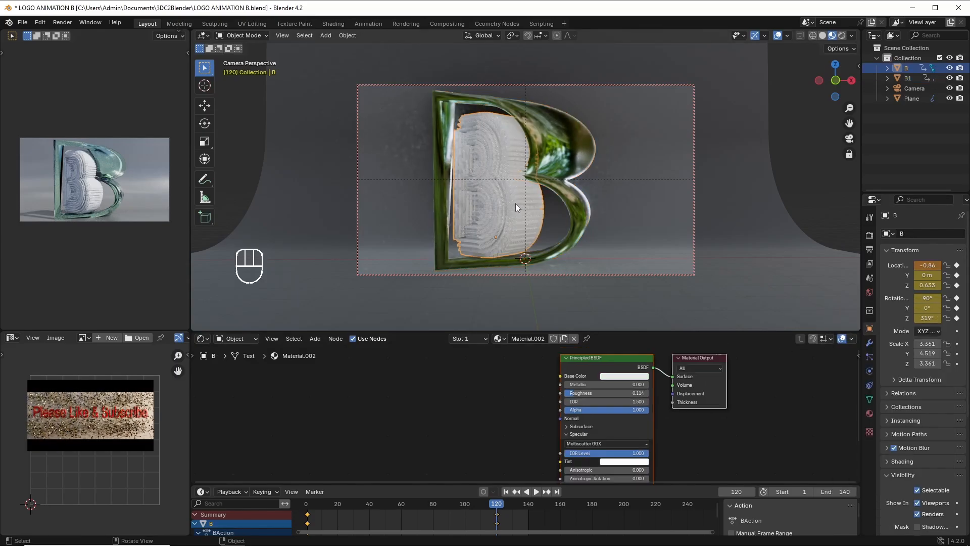
pyautogui.rightClick(931, 273)
pyautogui.click(894, 269)
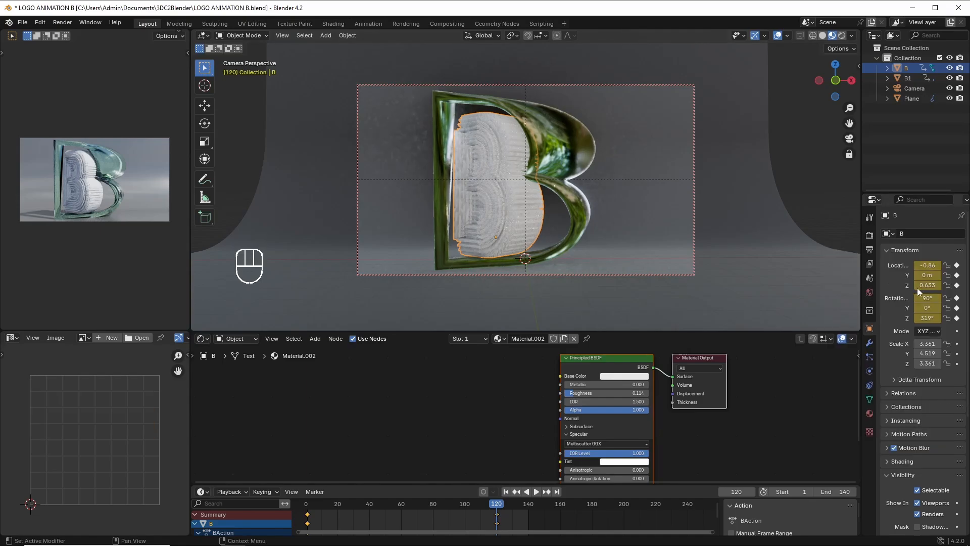
pyautogui.rightClick(925, 298)
pyautogui.click(898, 297)
# Step: Replace the rotation keyframes of the glass outline B1 at frame 120 again
pyautogui.click(578, 218)
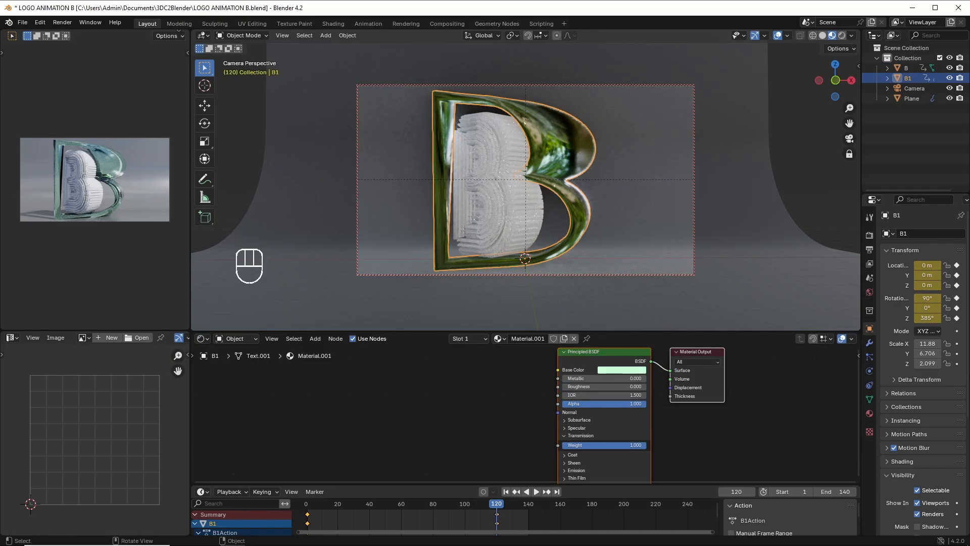
pyautogui.rightClick(927, 299)
pyautogui.click(889, 302)
# Step: Select the backdrop plane behind the letters
pyautogui.click(554, 248)
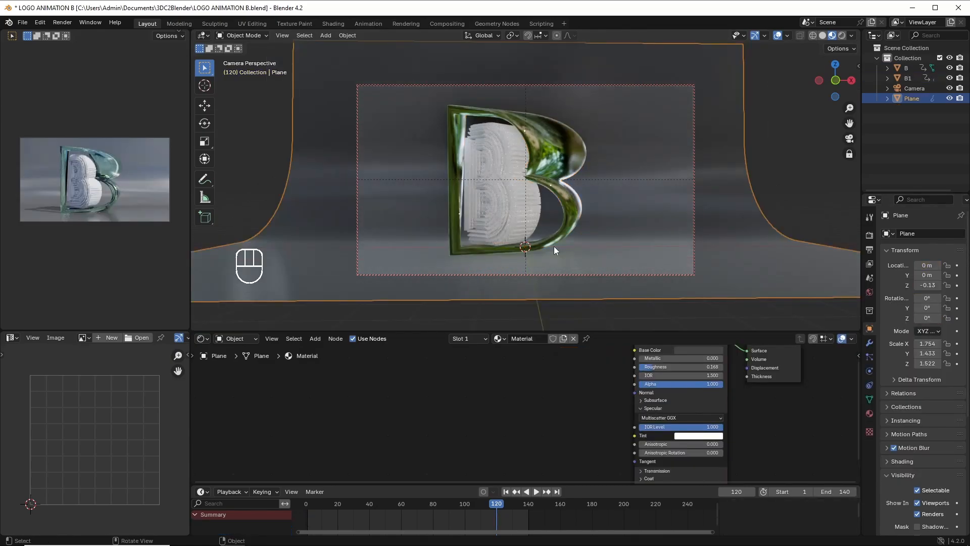